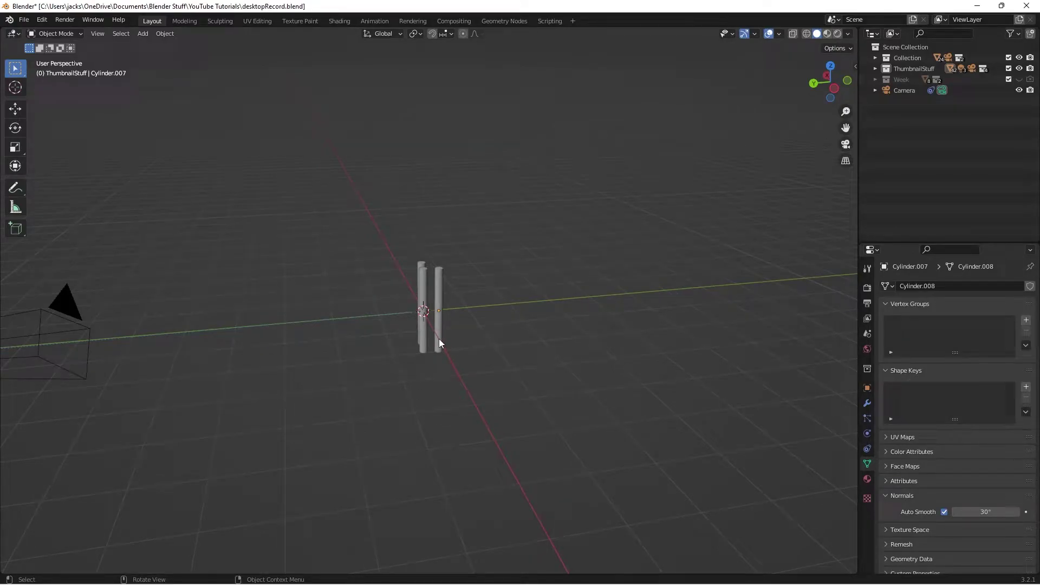
UV unwrap the leftmost cylinder with Smart UV Project at a 66° angle limit and return to Object Mode
{"action": "left_click_drag", "start_coordinate": [409, 299], "coordinate": [554, 334]}
{"action": "left_click", "coordinate": [425, 389]}
{"action": "key", "text": "KP_0"}
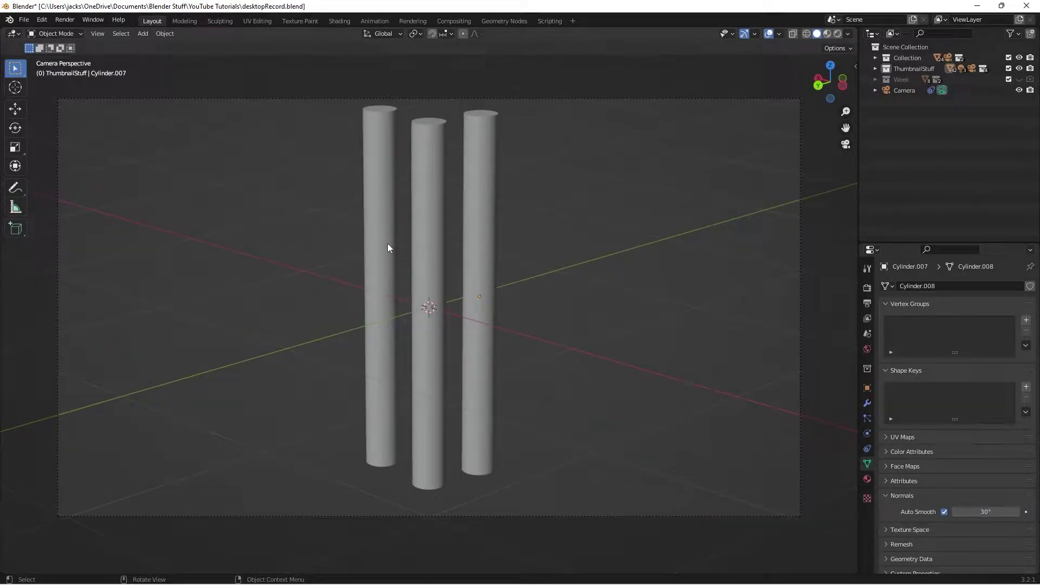
{"action": "left_click", "coordinate": [394, 222]}
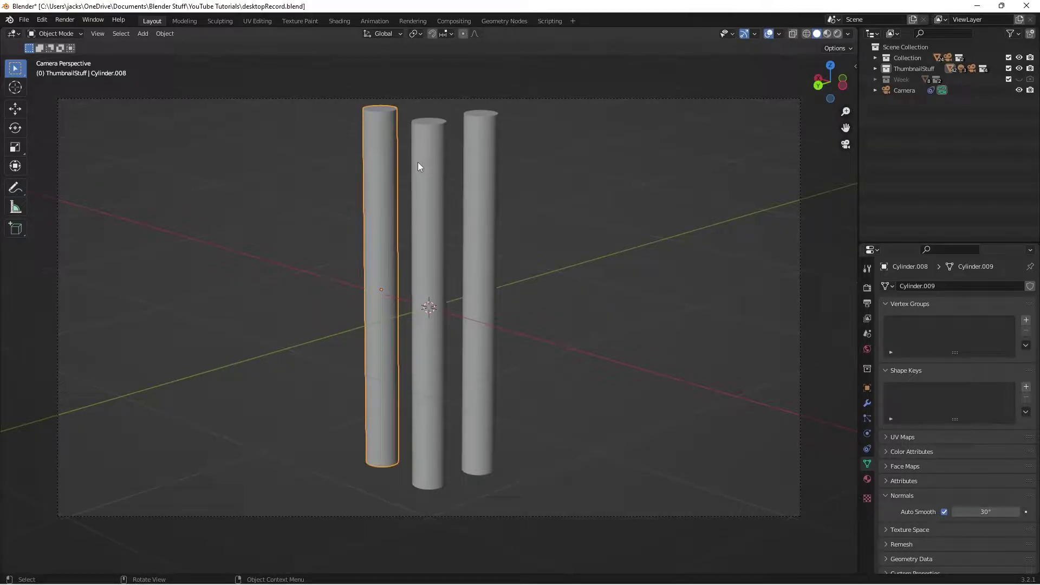
{"action": "key", "text": "Tab"}
{"action": "key", "text": "u"}
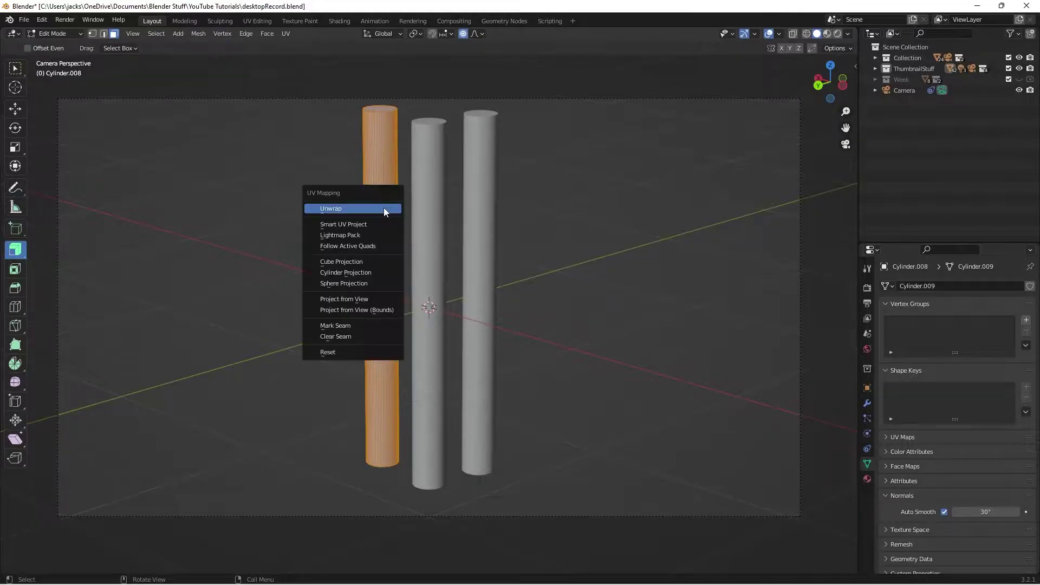
{"action": "left_click", "coordinate": [371, 224]}
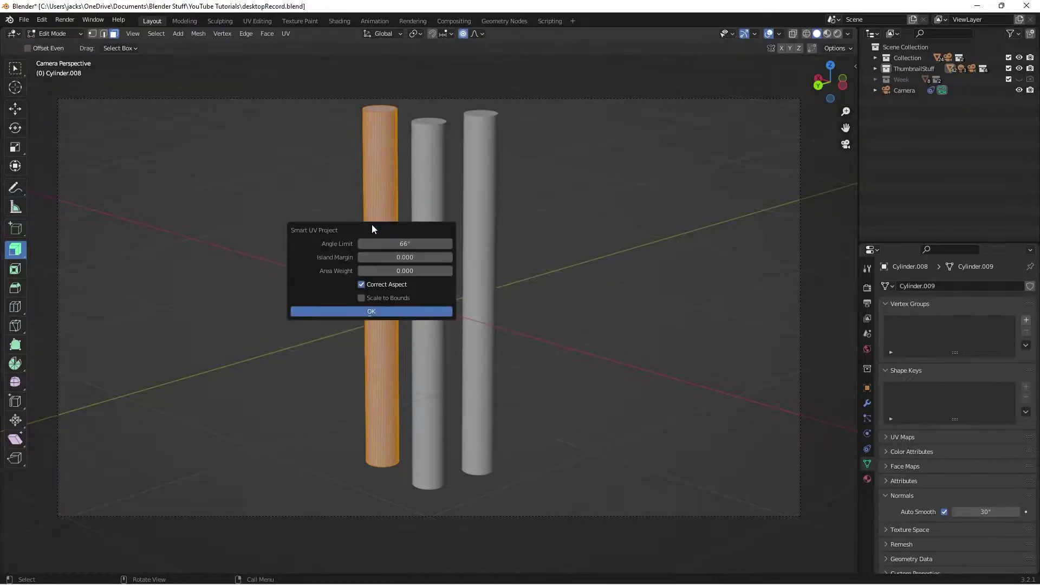
{"action": "left_click", "coordinate": [371, 312]}
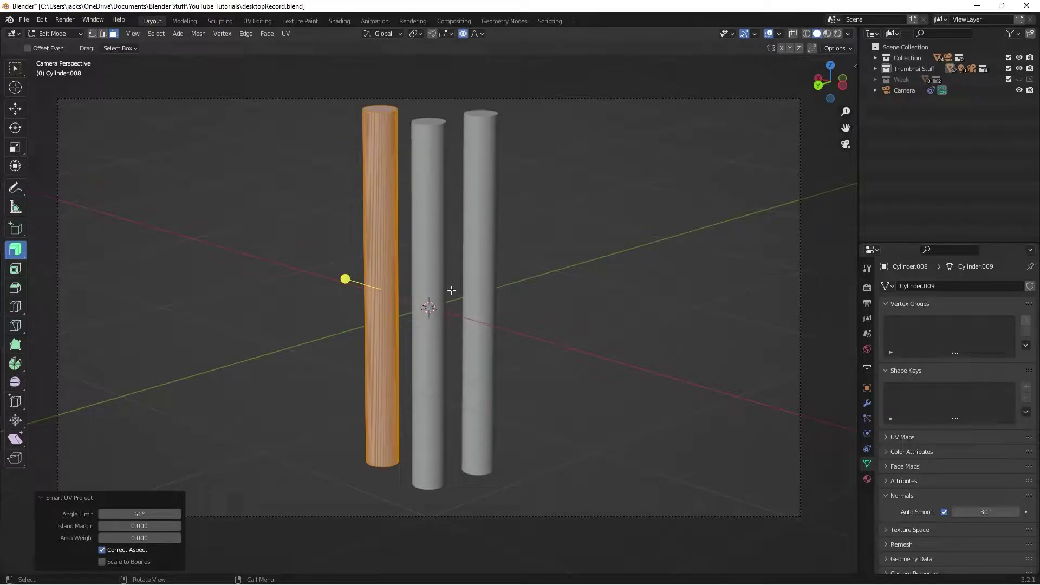
{"action": "key", "text": "Tab"}
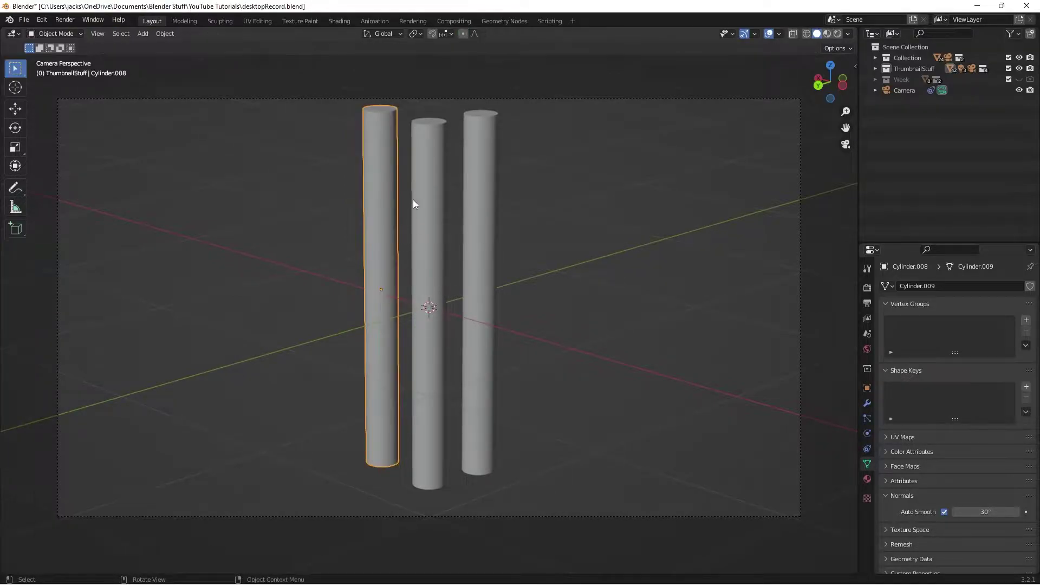
UV unwrap the middle cylinder with Smart UV Project, using the same default settings
{"action": "left_click", "coordinate": [426, 203]}
{"action": "key", "text": "Tab"}
{"action": "key", "text": "u"}
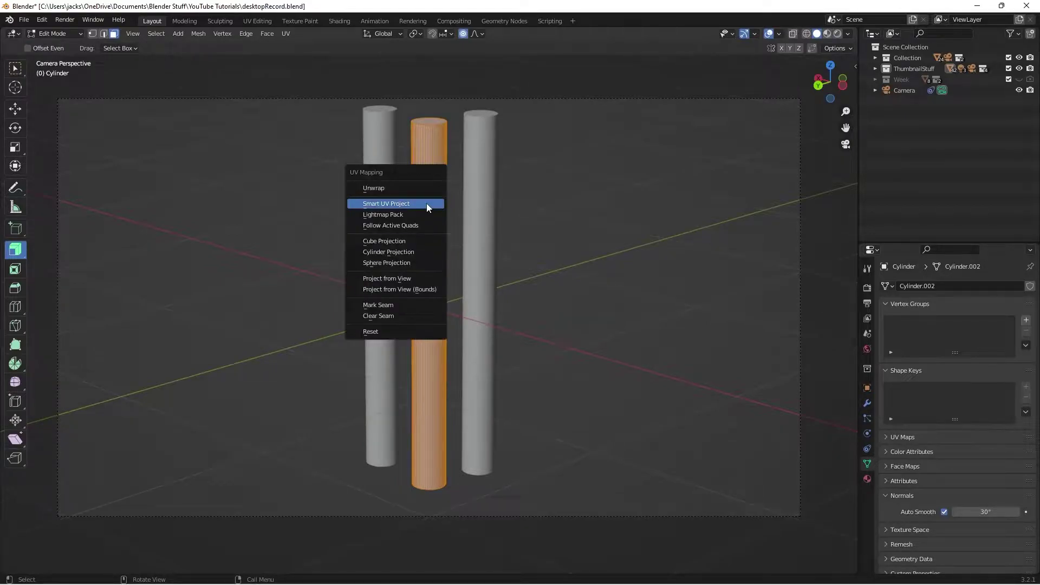
{"action": "left_click", "coordinate": [427, 203]}
{"action": "left_click", "coordinate": [440, 288]}
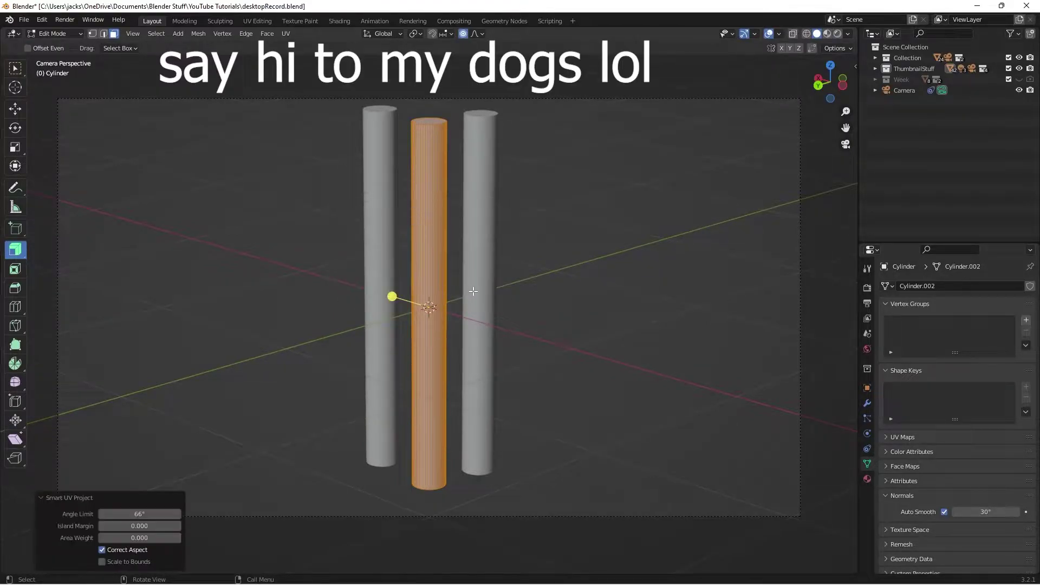
{"action": "key", "text": "Tab"}
UV unwrap the rightmost cylinder with Smart UV Project, using the same default settings
{"action": "left_click", "coordinate": [486, 253]}
{"action": "key", "text": "Tab"}
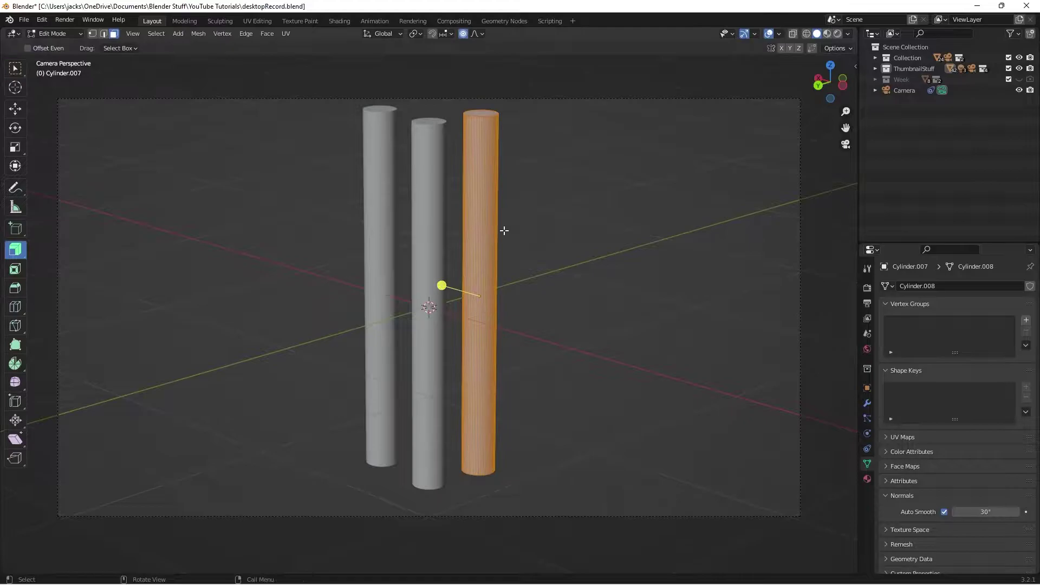
{"action": "key", "text": "u"}
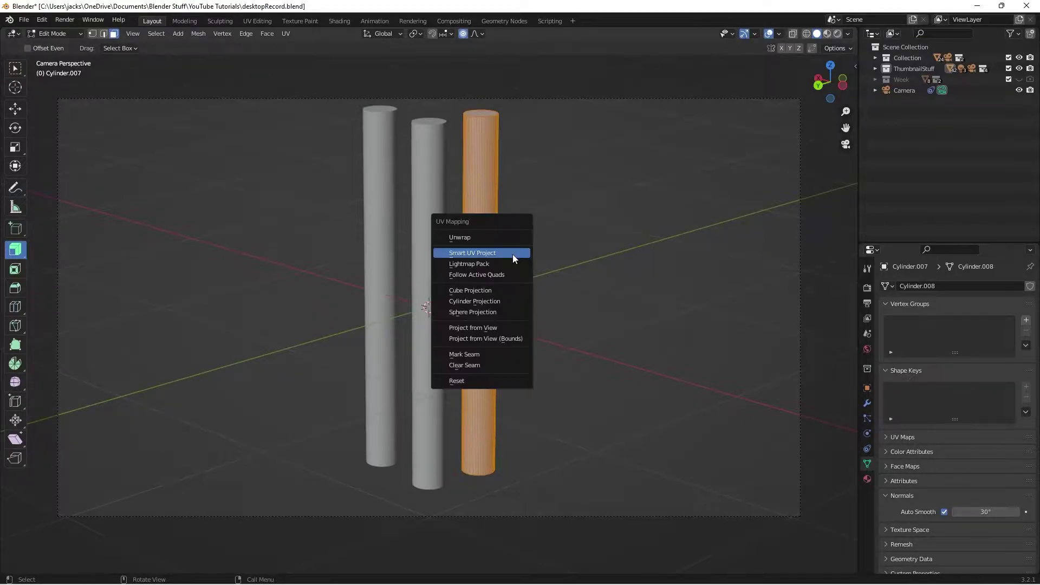
{"action": "left_click", "coordinate": [512, 253]}
{"action": "left_click", "coordinate": [528, 337]}
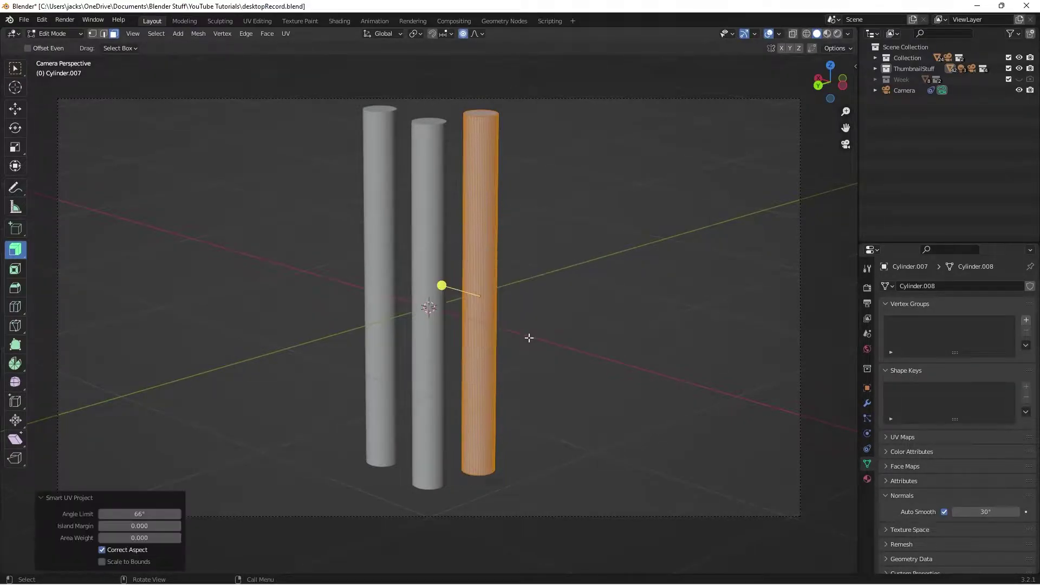
{"action": "key", "text": "Tab"}
Clear the selection of the cylinders and save the file
{"action": "left_click_drag", "start_coordinate": [289, 207], "coordinate": [505, 411]}
{"action": "left_click", "coordinate": [602, 284]}
{"action": "key", "text": "ctrl+s"}
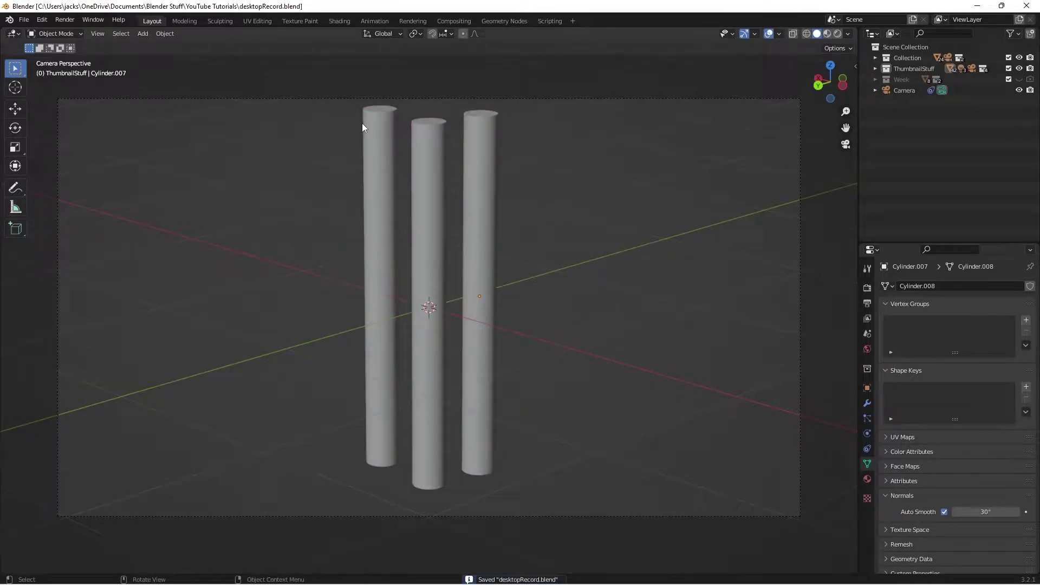
Switch to the Shading workspace, show the cylinders in rendered shading, and open the viewport's lighting options
{"action": "left_click", "coordinate": [339, 21]}
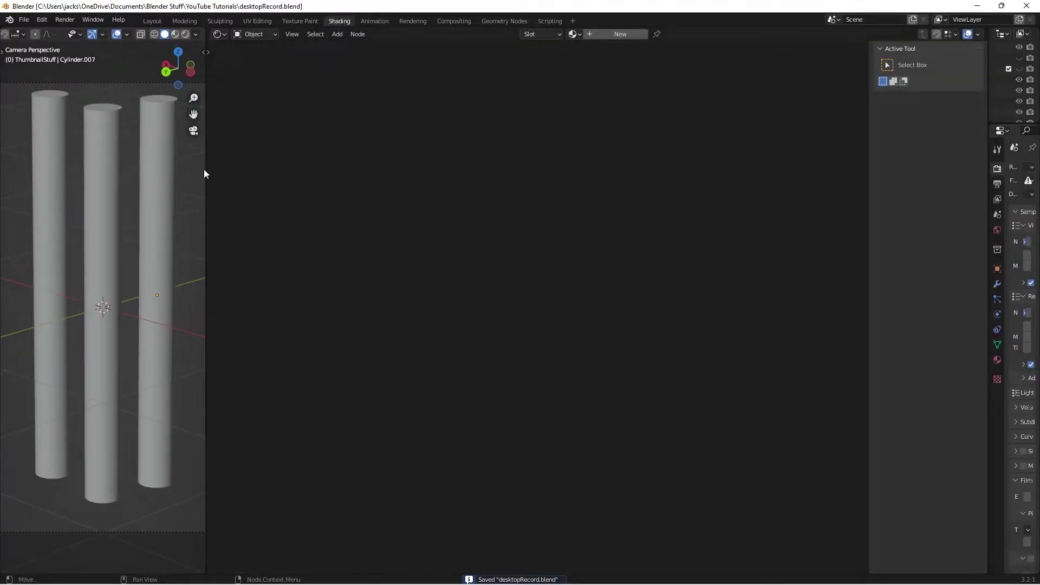
{"action": "left_click_drag", "start_coordinate": [14, 187], "coordinate": [186, 294]}
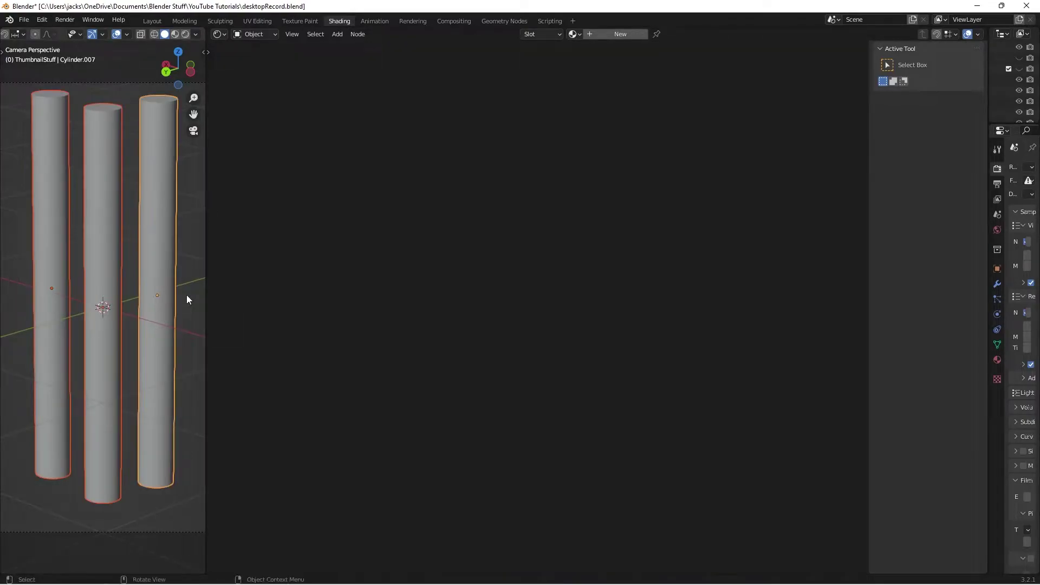
{"action": "left_click", "coordinate": [190, 36]}
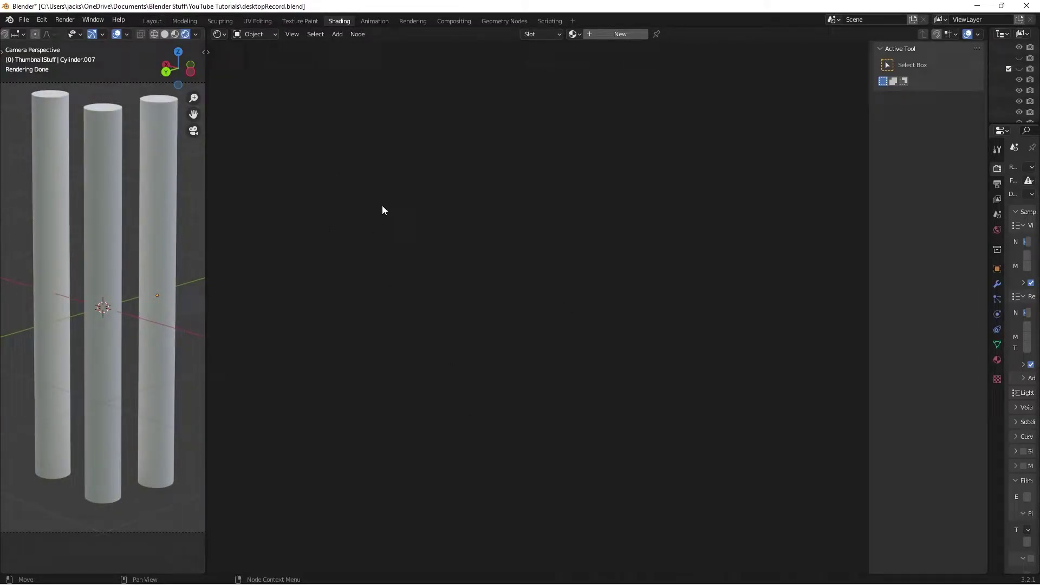
{"action": "left_click", "coordinate": [195, 34]}
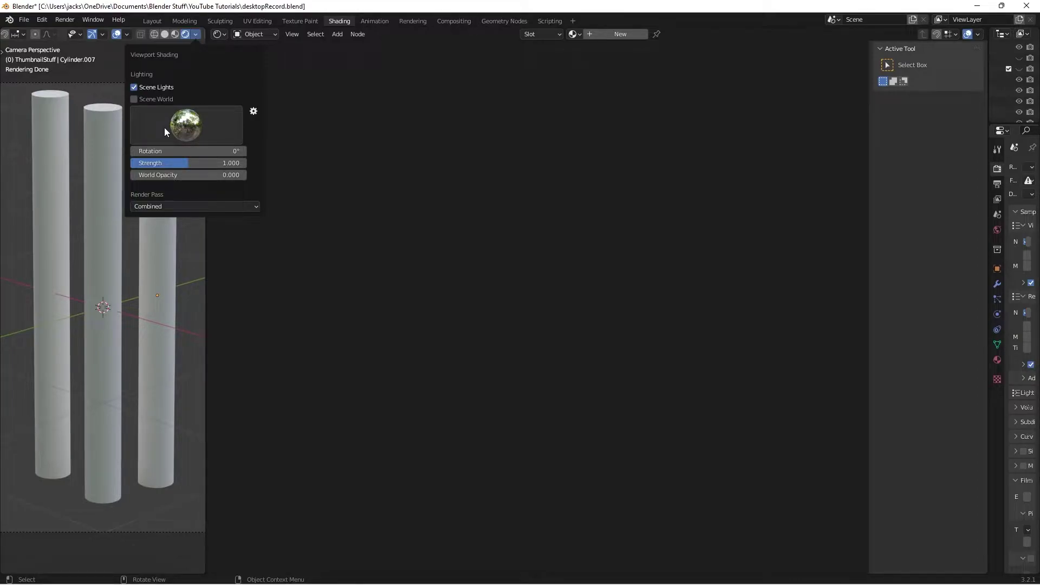
Create a new material on the rightmost cylinder and name it "bamboo"
{"action": "left_click", "coordinate": [616, 34]}
{"action": "middle_click_drag", "start_coordinate": [709, 151], "coordinate": [544, 160]}
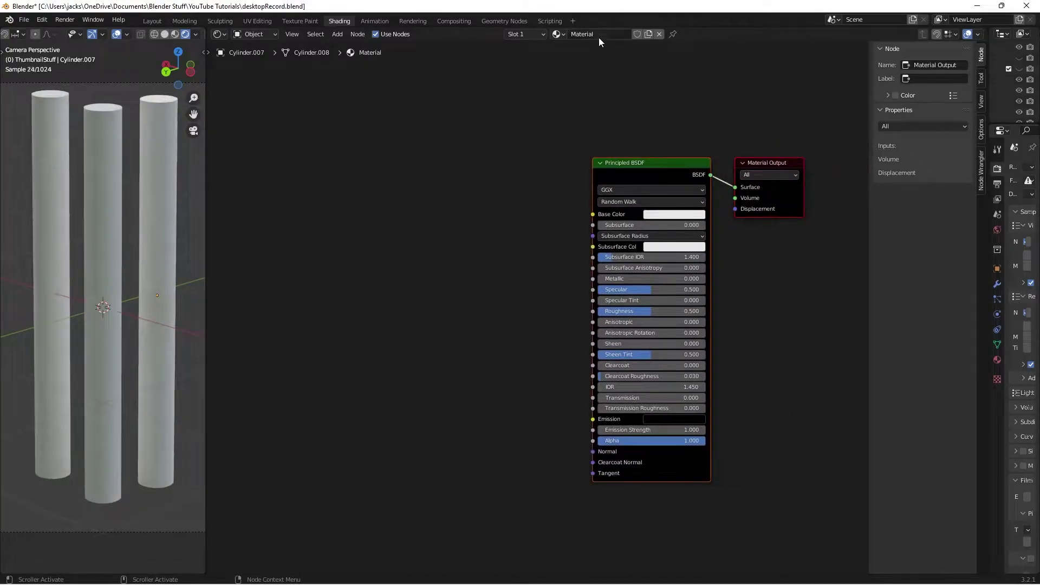
{"action": "type", "text": "bamboo"}
{"action": "key", "text": "Return"}
{"action": "middle_click_drag", "start_coordinate": [421, 259], "coordinate": [474, 277]}
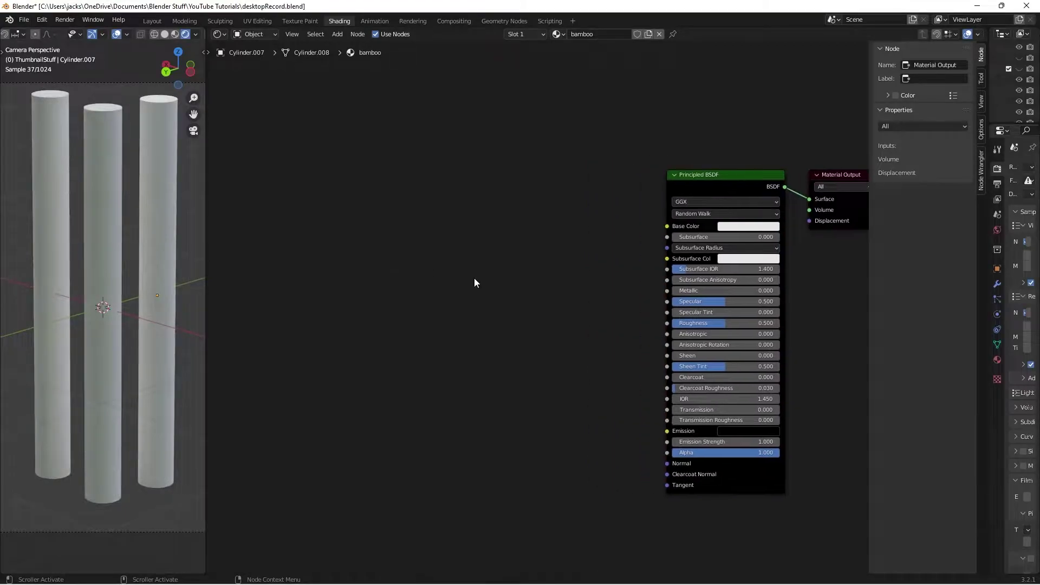
Add a Wave Texture node and place it to the left of the Principled BSDF node
{"action": "key", "text": "shift+a"}
{"action": "left_click", "coordinate": [476, 277]}
{"action": "type", "text": "wave"}
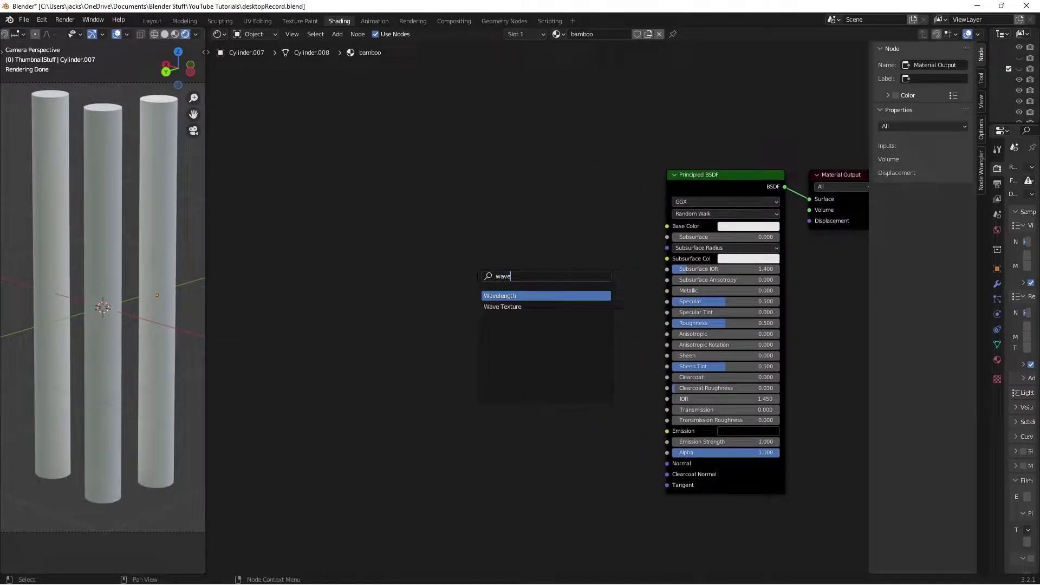
{"action": "key", "text": "Down"}
{"action": "key", "text": "Return"}
{"action": "left_click", "coordinate": [356, 266]}
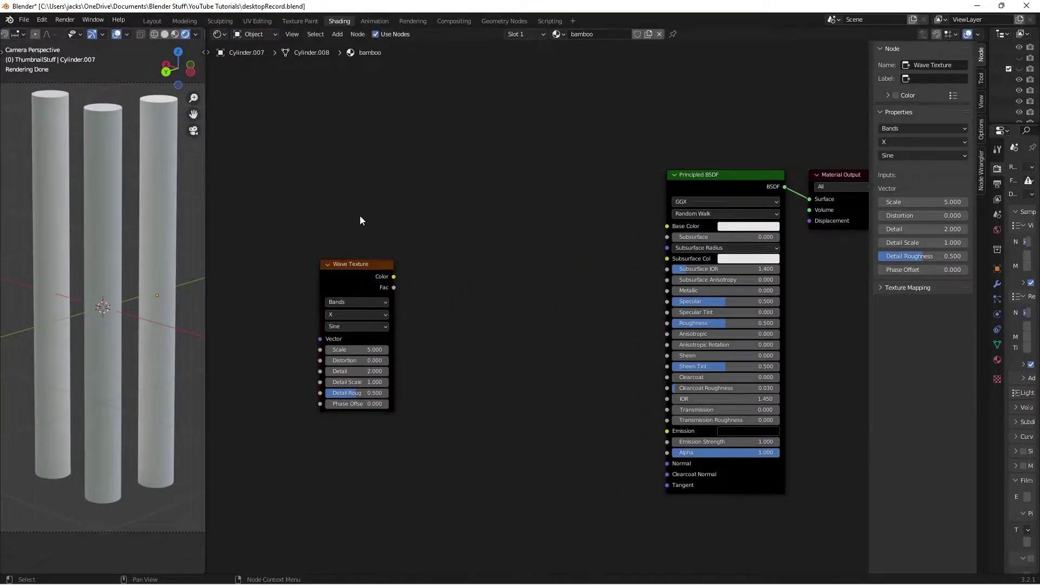
Check in the add-on preferences whether Node Wrangler is enabled by searching for "node"
{"action": "middle_click_drag", "start_coordinate": [359, 215], "coordinate": [381, 232]}
{"action": "left_click", "coordinate": [42, 20]}
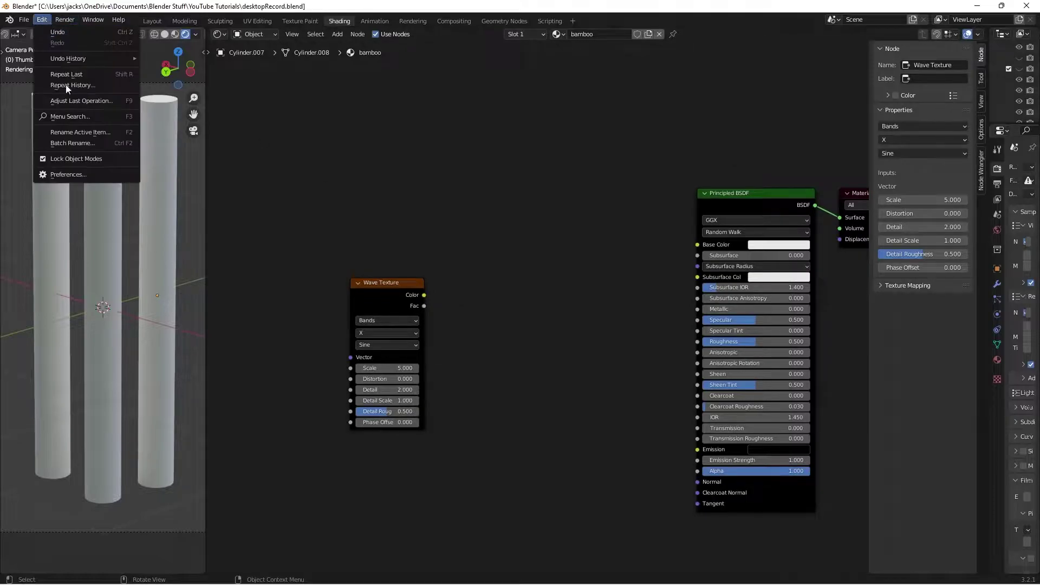
{"action": "left_click", "coordinate": [70, 179]}
{"action": "key", "text": "ctrl+f"}
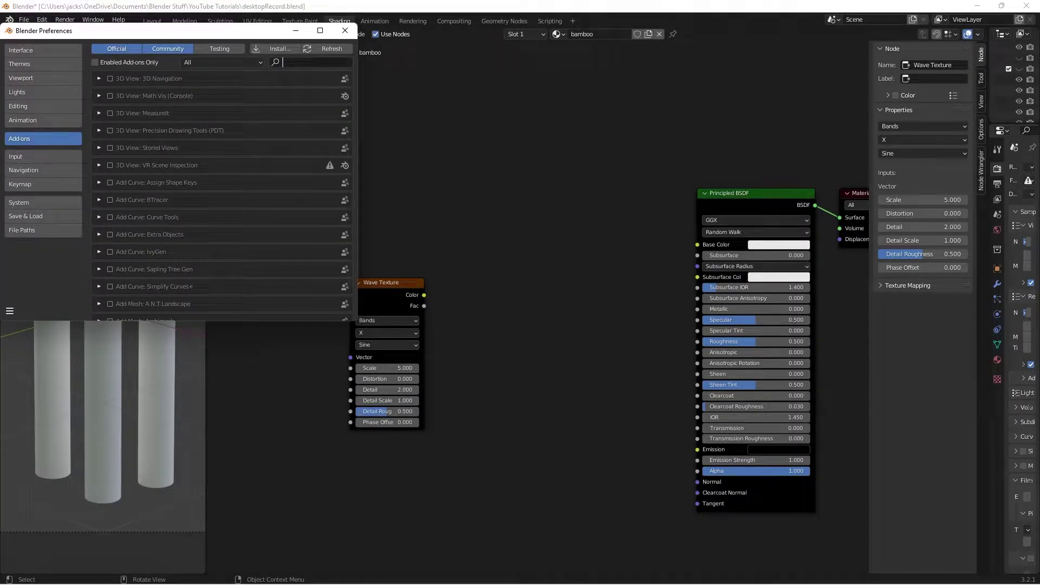
{"action": "type", "text": "node"}
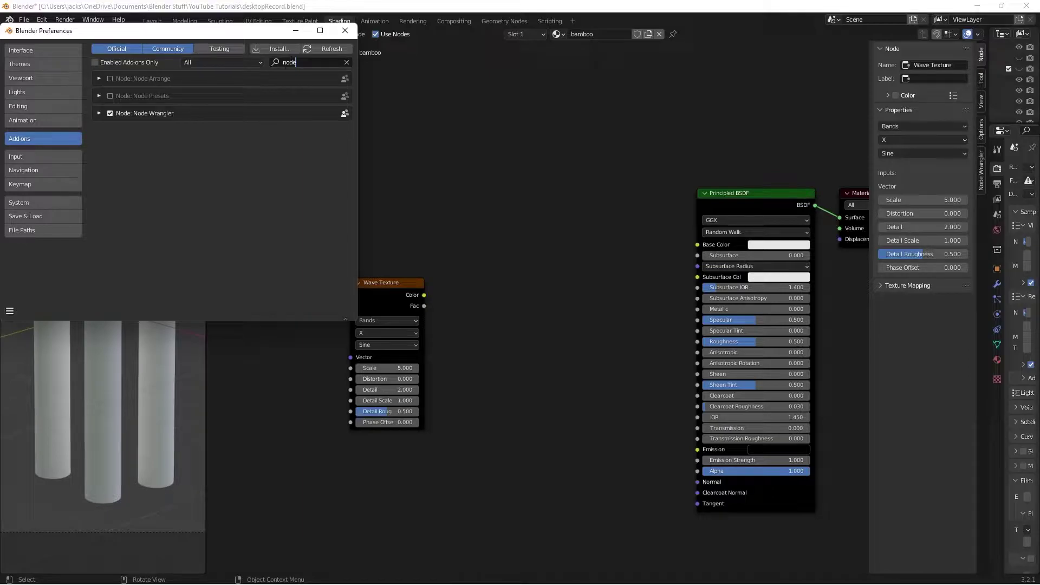
{"action": "left_click", "coordinate": [345, 30]}
Add linked Mapping and Texture Coordinate nodes to the Wave Texture with Node Wrangler
{"action": "left_click_drag", "start_coordinate": [359, 281], "coordinate": [352, 245]}
{"action": "middle_click_drag", "start_coordinate": [336, 246], "coordinate": [411, 271]}
{"action": "scroll", "coordinate": [412, 271], "scroll_direction": "up", "scroll_amount": 1}
{"action": "left_click", "coordinate": [453, 288]}
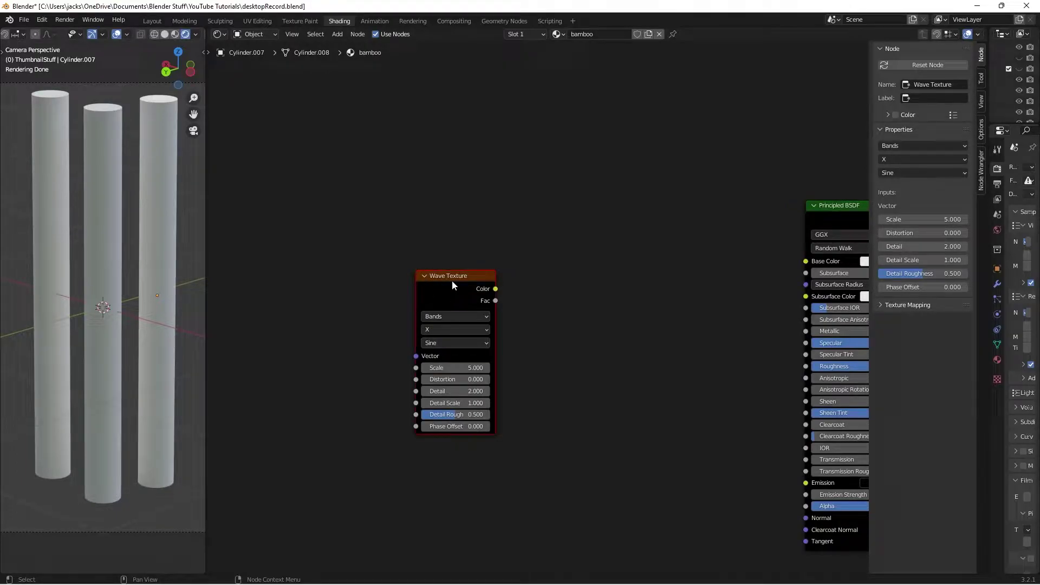
{"action": "key", "text": "ctrl+t"}
{"action": "scroll", "coordinate": [452, 285], "scroll_direction": "down", "scroll_amount": 1}
{"action": "middle_click_drag", "start_coordinate": [237, 283], "coordinate": [361, 300]}
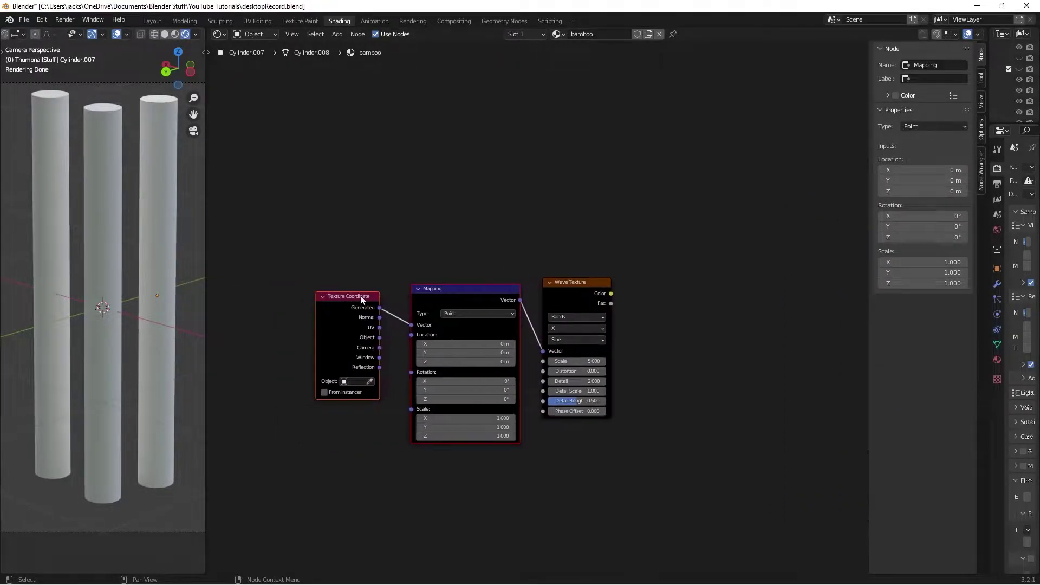
Space out the nodes by moving Texture Coordinate and Mapping further left and placing the Wave Texture above them
{"action": "left_click_drag", "start_coordinate": [311, 249], "coordinate": [532, 407]}
{"action": "left_click_drag", "start_coordinate": [495, 334], "coordinate": [388, 328]}
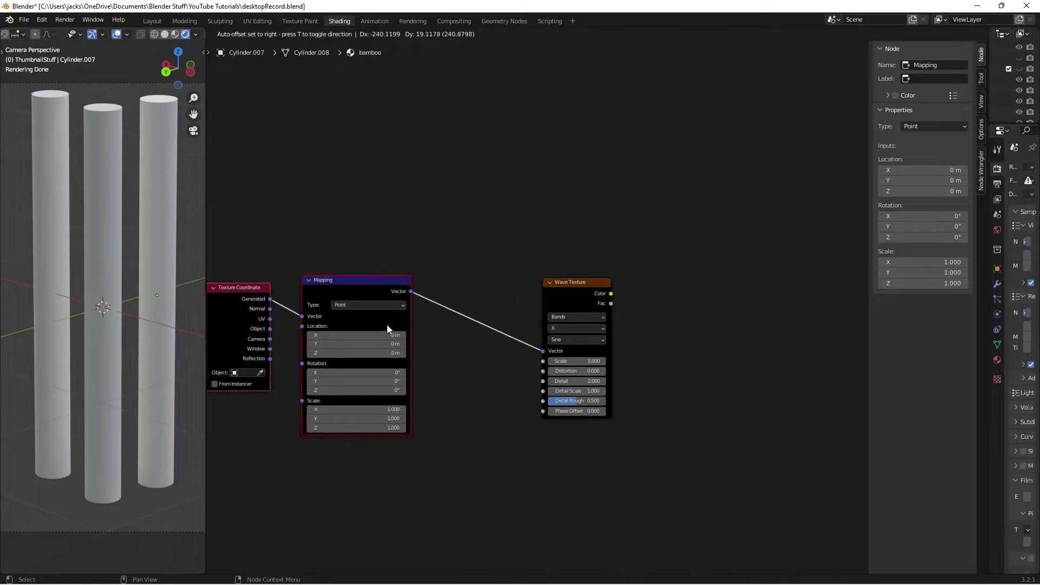
{"action": "left_click_drag", "start_coordinate": [579, 293], "coordinate": [486, 86]}
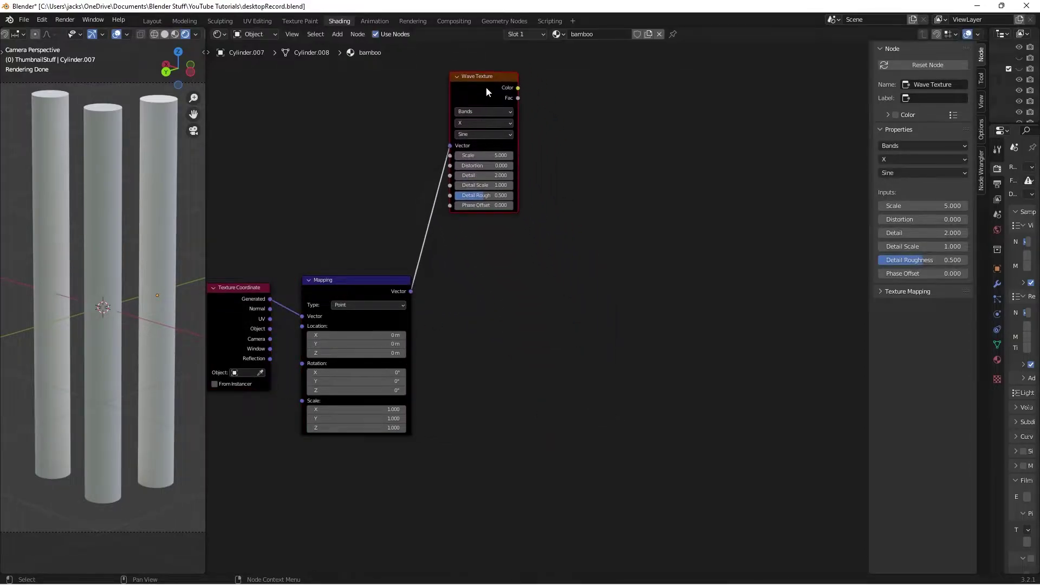
{"action": "middle_click_drag", "start_coordinate": [496, 323], "coordinate": [608, 364]}
{"action": "middle_click_drag", "start_coordinate": [499, 271], "coordinate": [454, 336]}
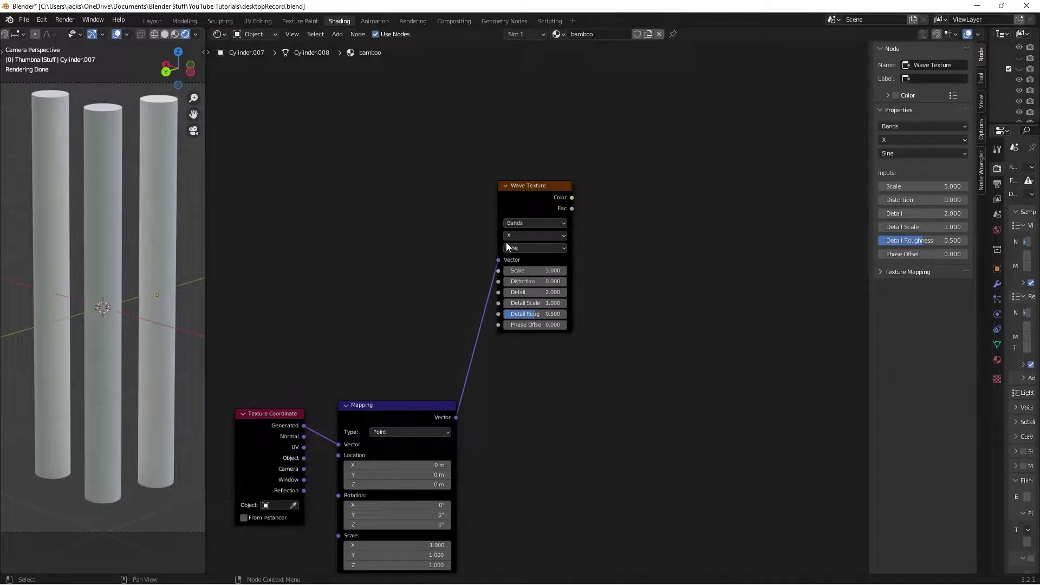
Preview the Wave Texture directly on the cylinder, compare the Y and Z band directions, and leave the direction on Y
{"action": "left_click", "coordinate": [522, 205], "text": "ctrl+shift"}
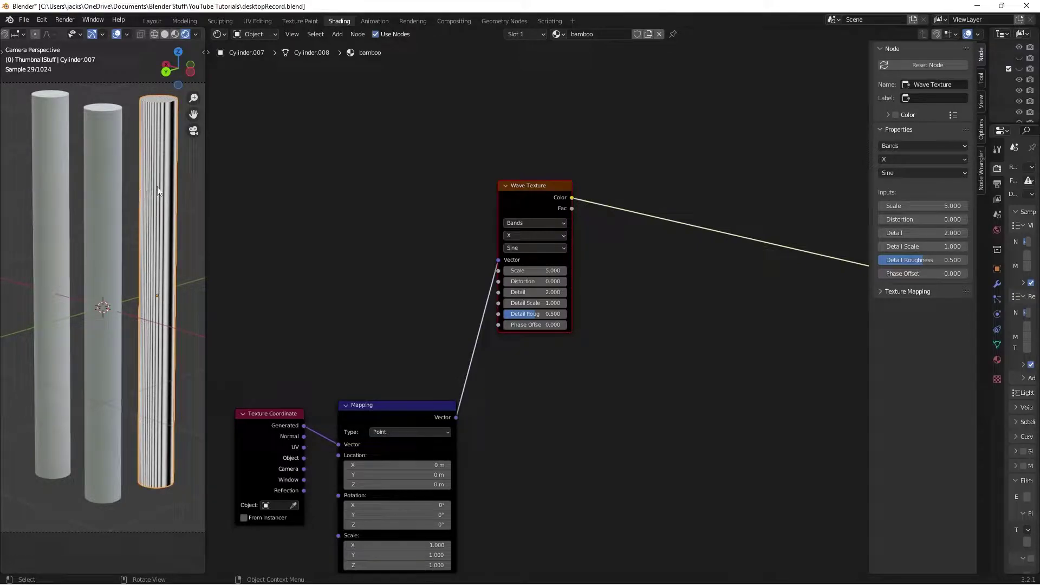
{"action": "left_click", "coordinate": [518, 235]}
{"action": "left_click", "coordinate": [518, 259]}
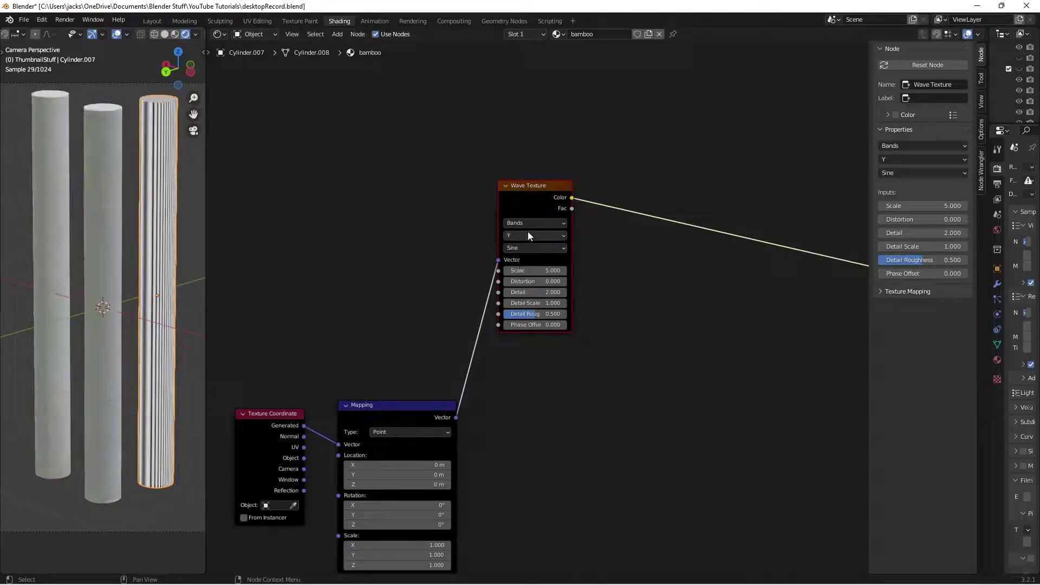
{"action": "left_click", "coordinate": [528, 235]}
{"action": "left_click", "coordinate": [525, 270]}
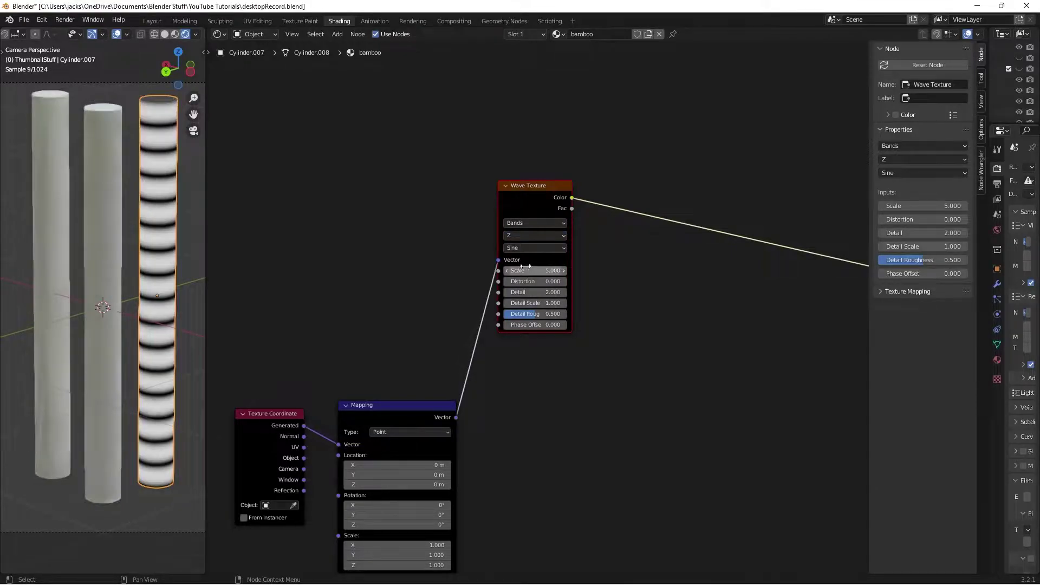
{"action": "left_click", "coordinate": [532, 236]}
{"action": "left_click", "coordinate": [531, 258]}
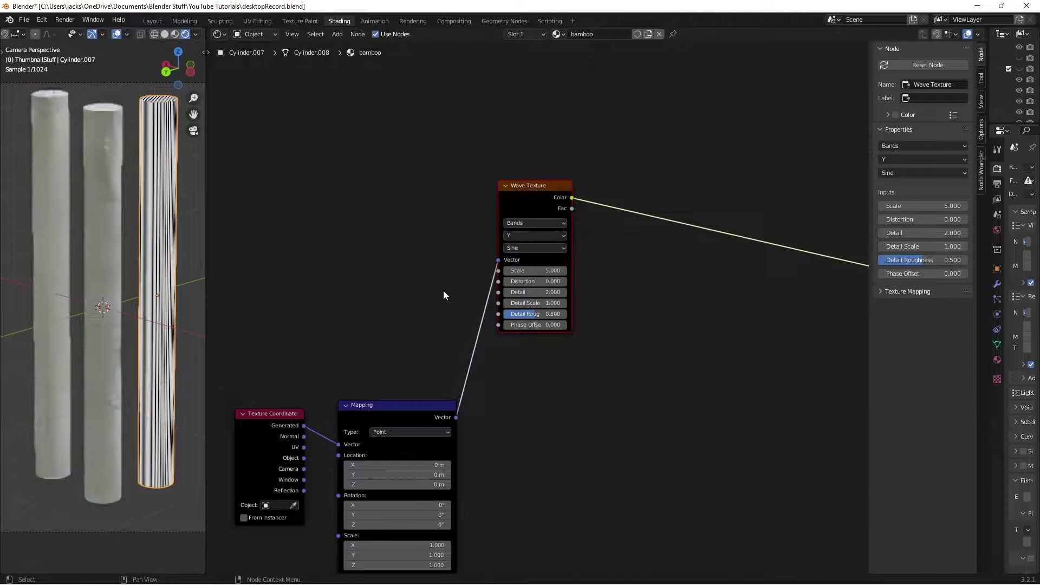
Connect the Texture Coordinate node's UV output to the Mapping node's Vector input in place of Generated
{"action": "left_click", "coordinate": [421, 298]}
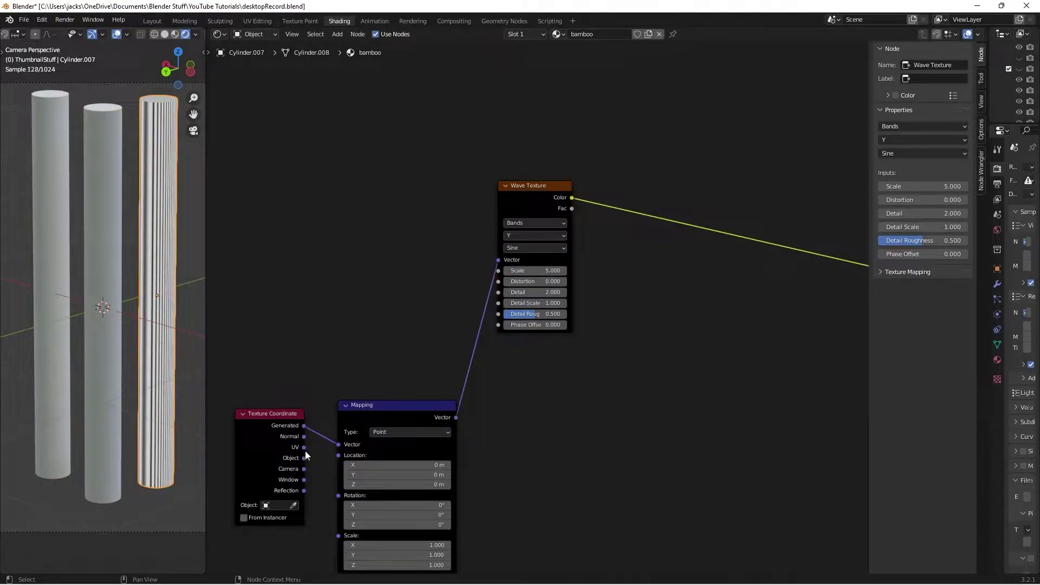
{"action": "left_click_drag", "start_coordinate": [304, 447], "coordinate": [345, 448]}
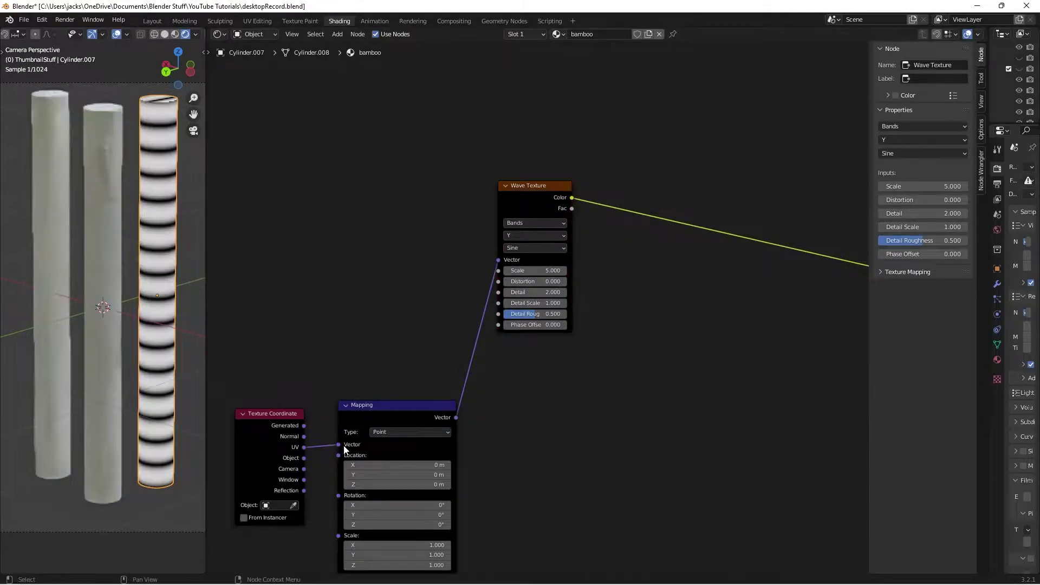
Keep the Wave Texture's band direction on Y and move the node slightly up
{"action": "left_click", "coordinate": [525, 235]}
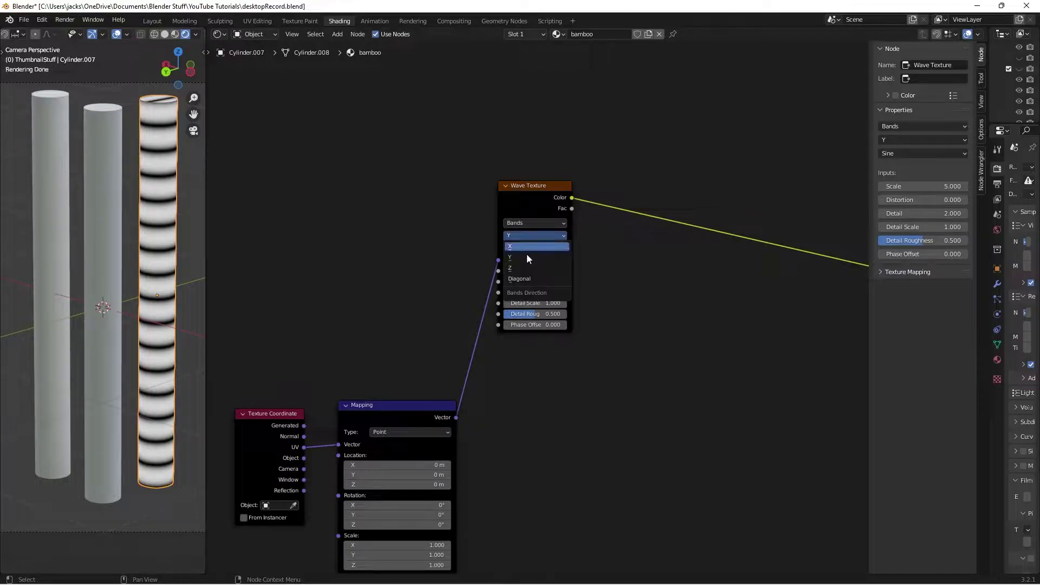
{"action": "left_click", "coordinate": [528, 257]}
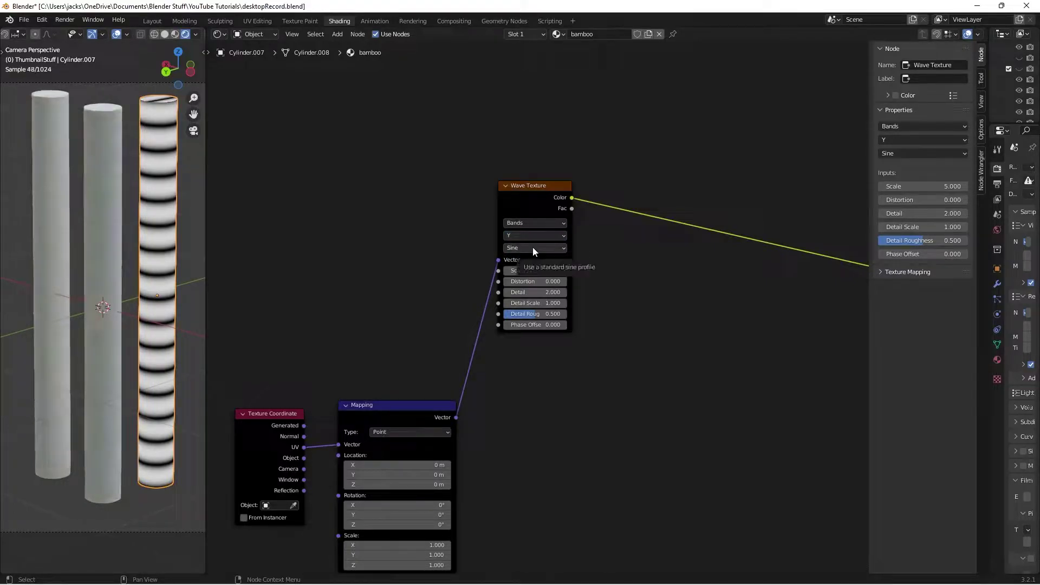
{"action": "left_click_drag", "start_coordinate": [519, 202], "coordinate": [523, 191]}
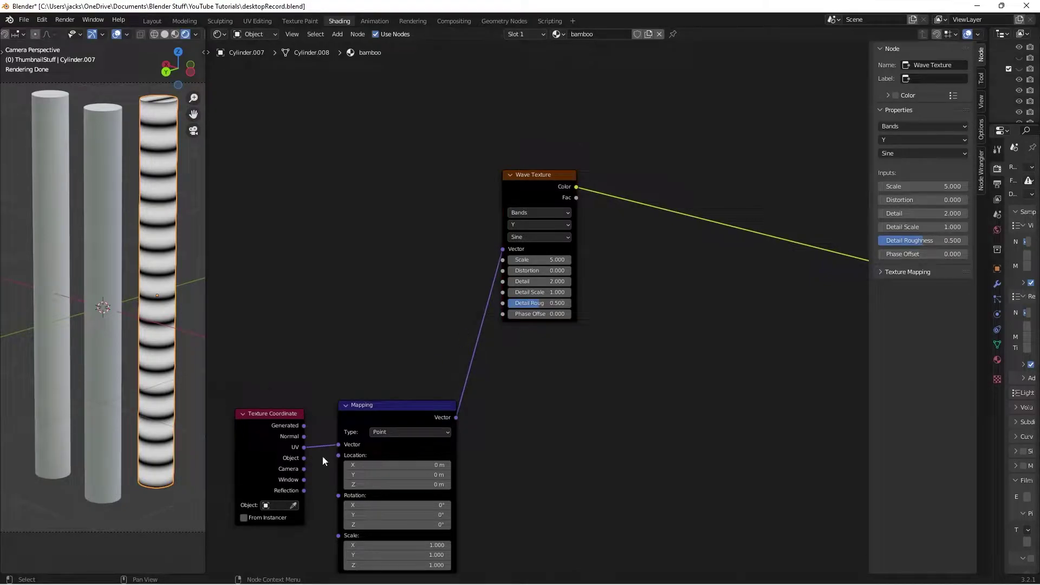
Try Object coordinates for the Mapping node, with the Wave Texture's band direction on Z and its Scale at 1
{"action": "left_click_drag", "start_coordinate": [304, 458], "coordinate": [338, 444]}
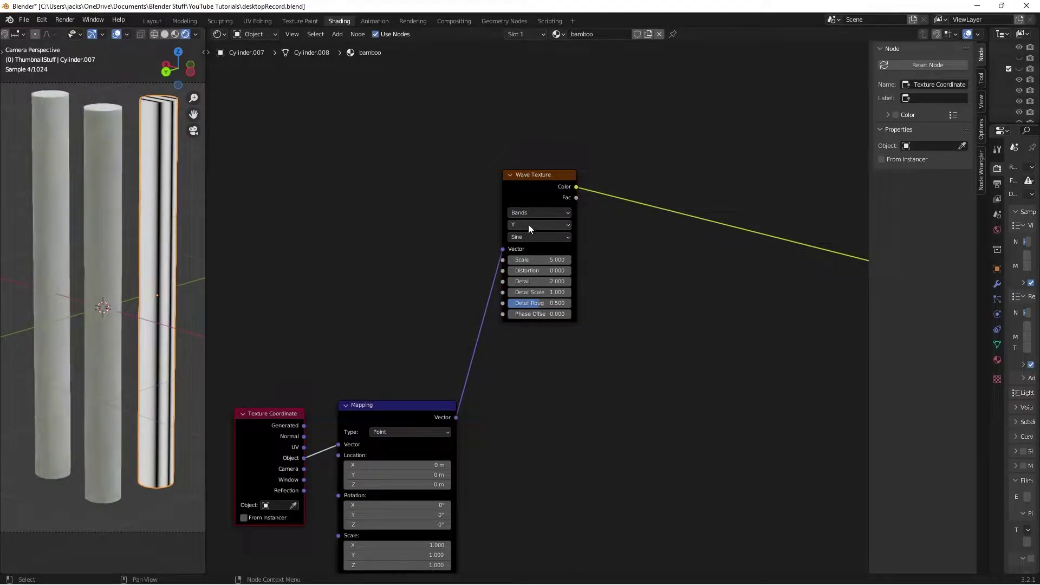
{"action": "left_click", "coordinate": [528, 224]}
{"action": "left_click", "coordinate": [528, 262]}
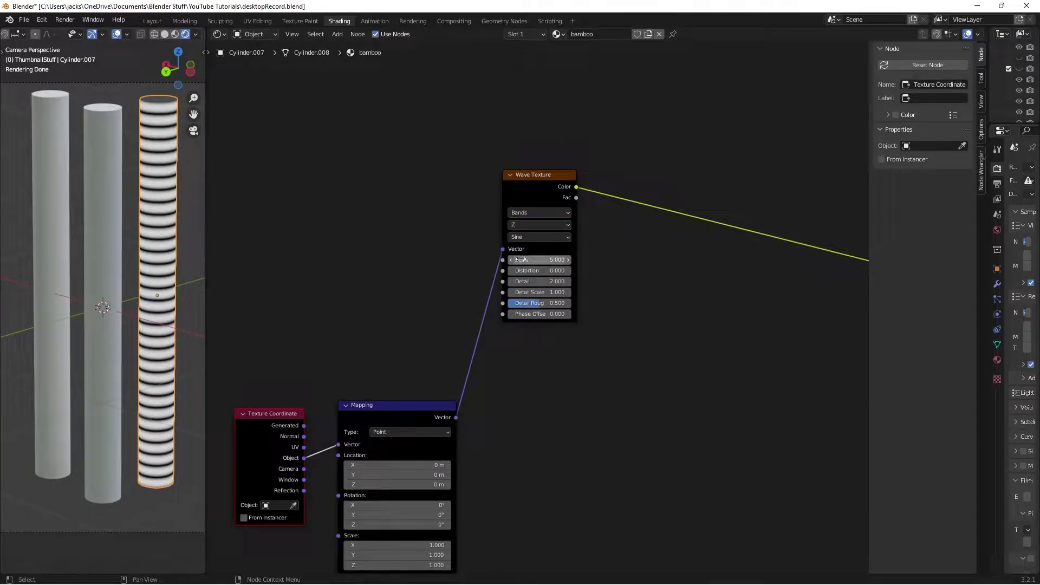
{"action": "left_click", "coordinate": [540, 259]}
{"action": "type", "text": "1"}
{"action": "key", "text": "Return"}
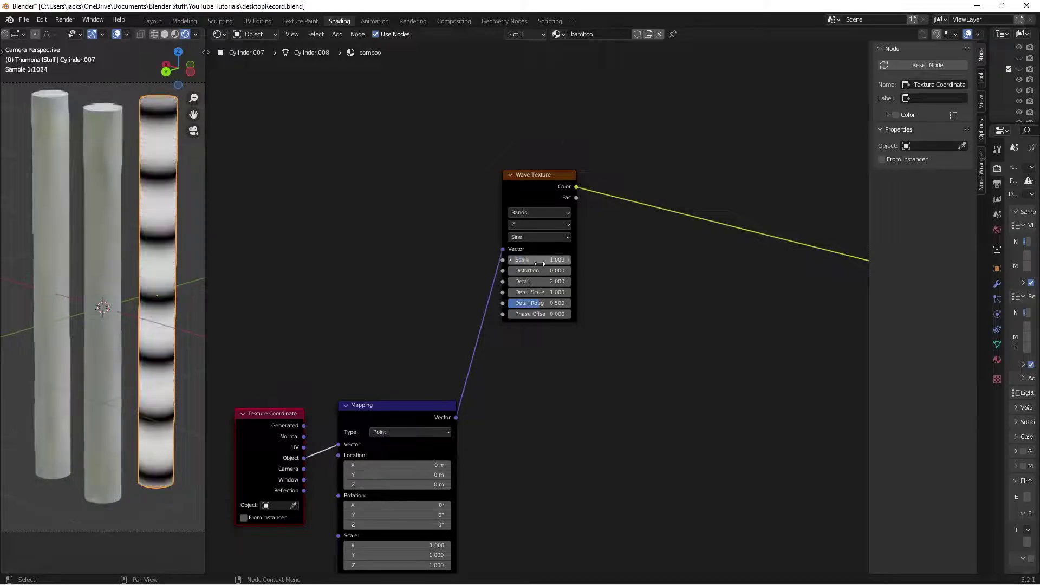
Reconnect the UV output to the Mapping node, set the Wave Texture to Scale 2 with Y bands, and save the file
{"action": "left_click_drag", "start_coordinate": [304, 447], "coordinate": [338, 446]}
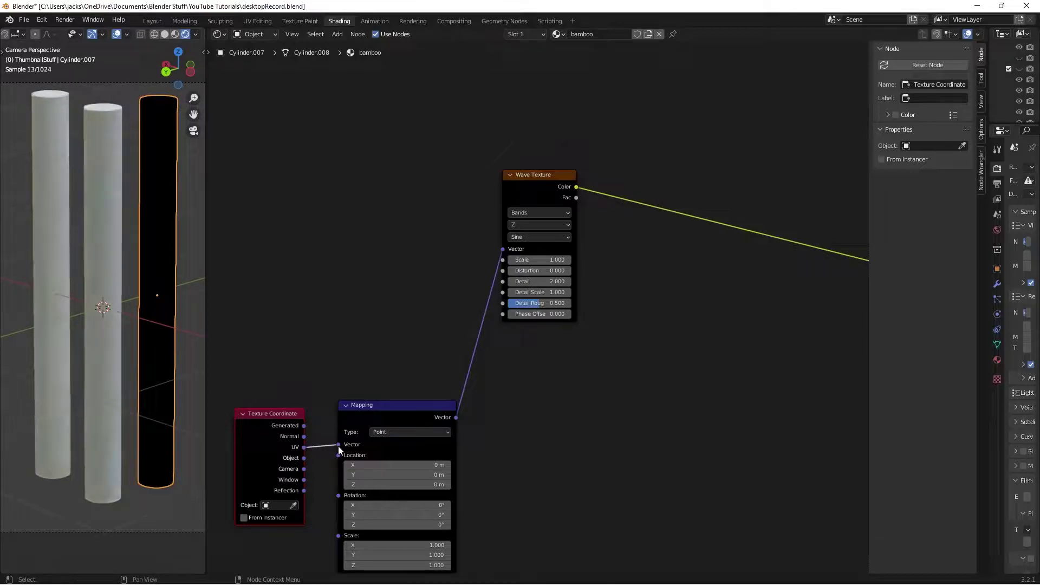
{"action": "left_click", "coordinate": [530, 260]}
{"action": "type", "text": "2"}
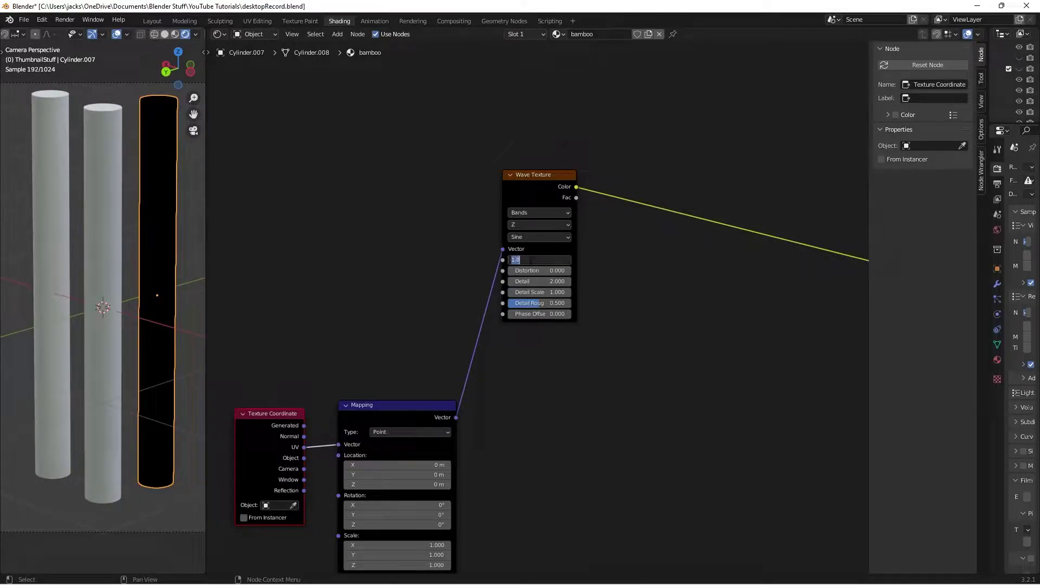
{"action": "key", "text": "Return"}
{"action": "left_click", "coordinate": [525, 225]}
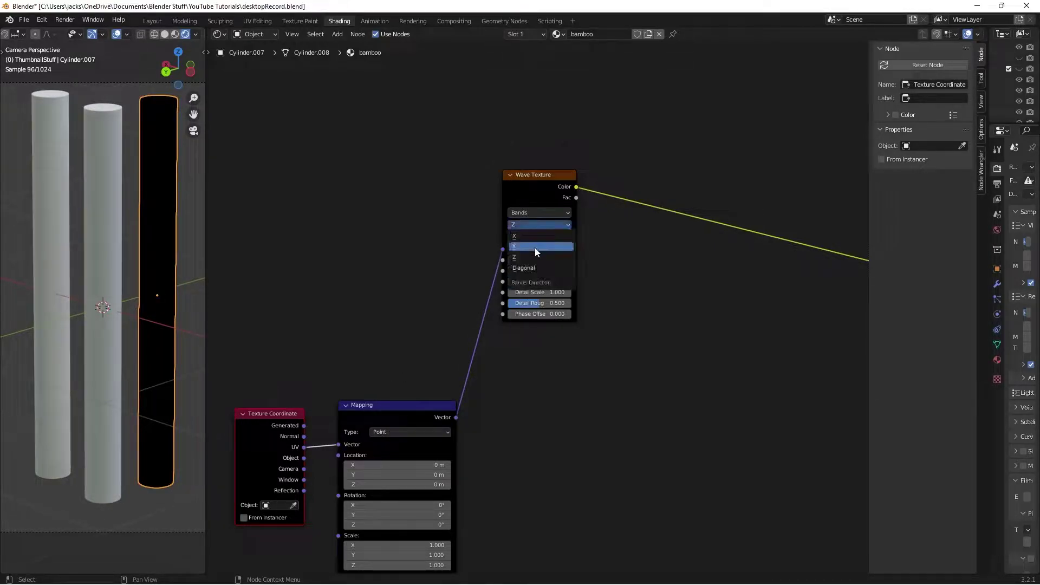
{"action": "left_click", "coordinate": [534, 247]}
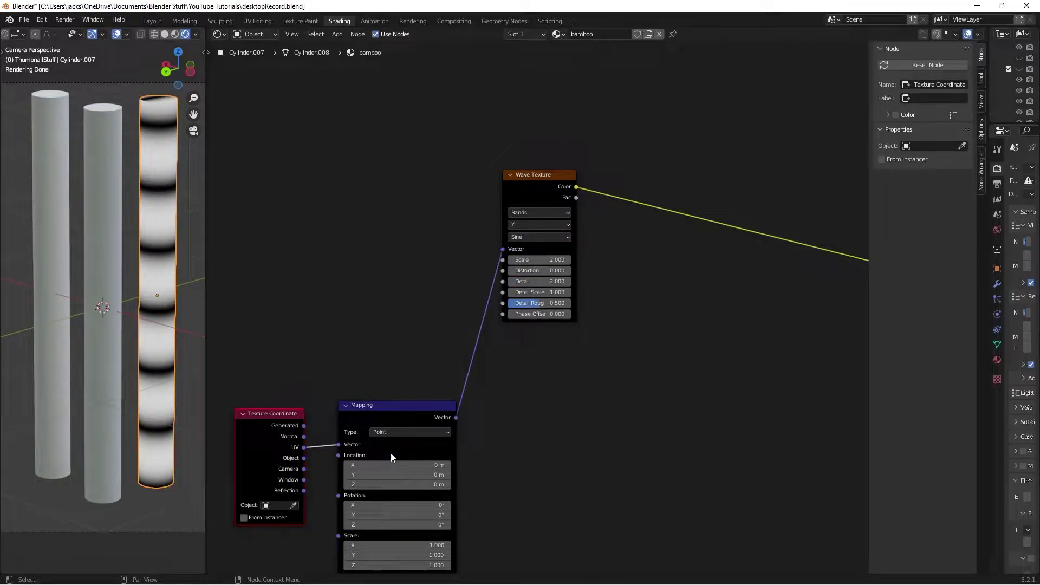
{"action": "key", "text": "ctrl+s"}
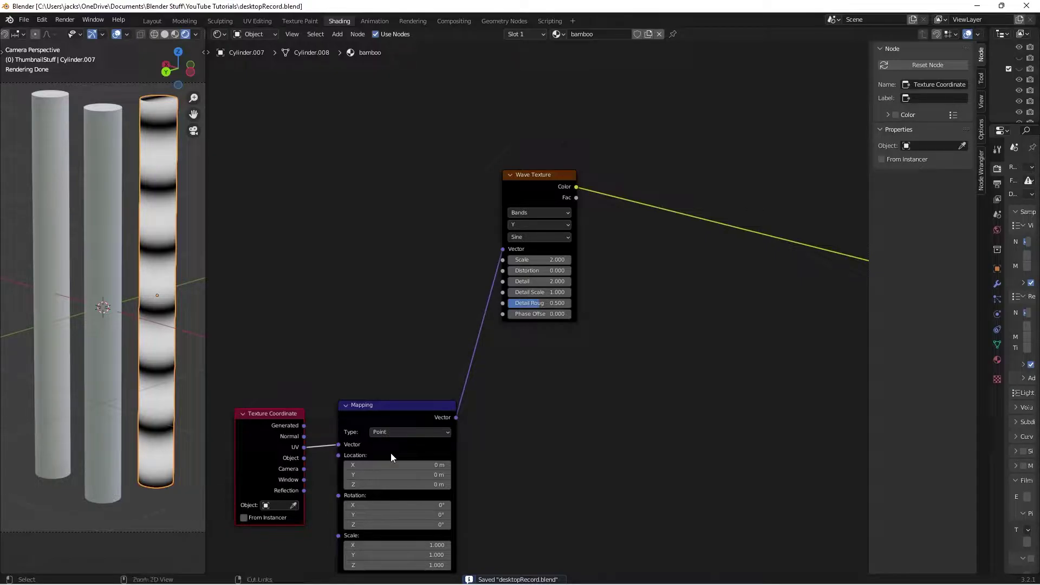
Move the Wave Texture node slightly left and set its Detail to 10
{"action": "middle_click_drag", "start_coordinate": [612, 309], "coordinate": [542, 329]}
{"action": "left_click_drag", "start_coordinate": [473, 217], "coordinate": [440, 214]}
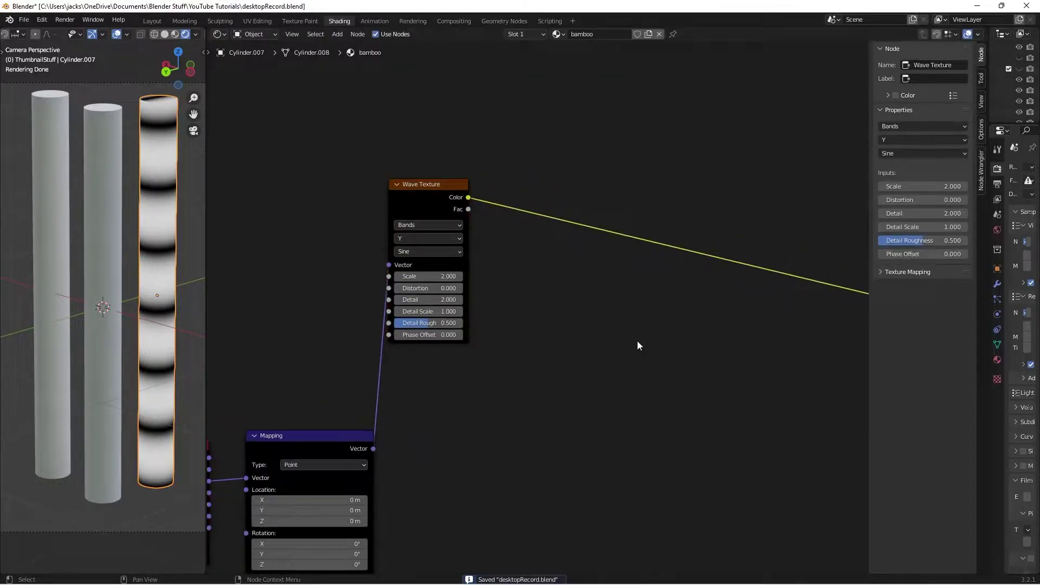
{"action": "mouse_move", "coordinate": [637, 341]}
{"action": "middle_mouse_down"}
{"action": "mouse_move", "coordinate": [586, 370]}
{"action": "mouse_move", "coordinate": [628, 352]}
{"action": "middle_mouse_up"}
{"action": "scroll", "coordinate": [587, 370], "scroll_direction": "up", "scroll_amount": 2}
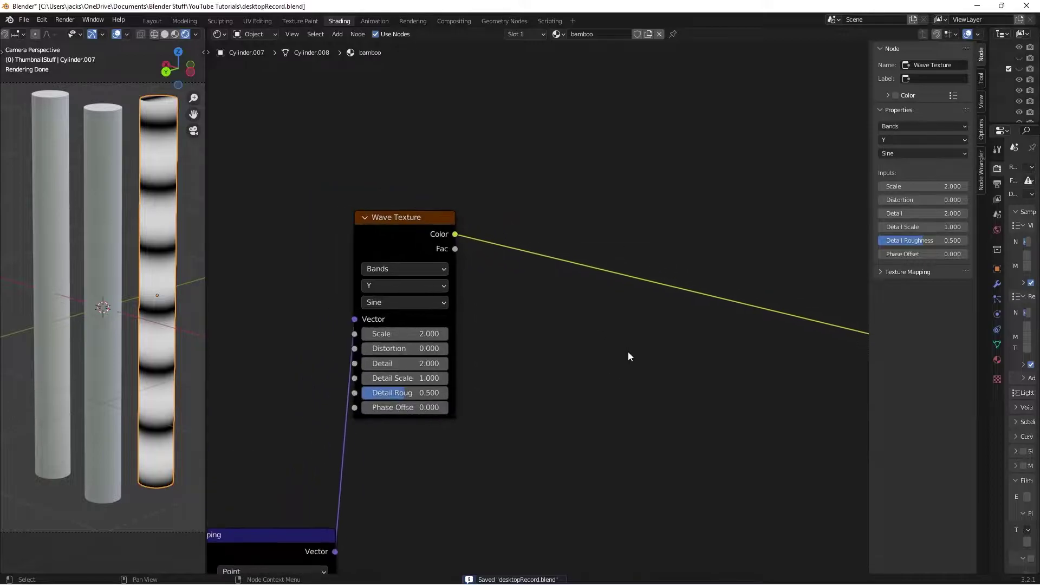
{"action": "left_click", "coordinate": [390, 364]}
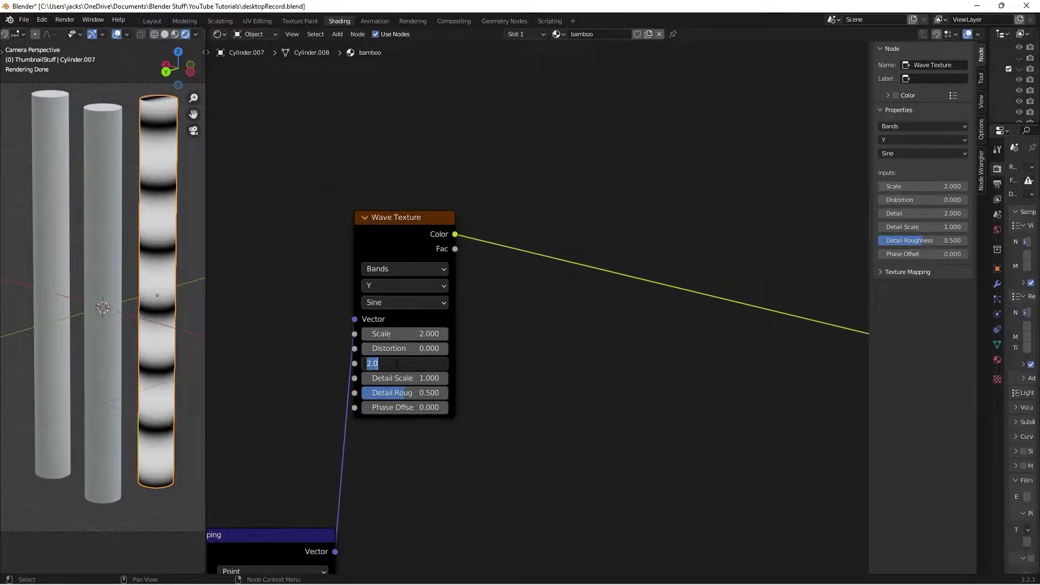
{"action": "type", "text": "10"}
{"action": "key", "text": "Return"}
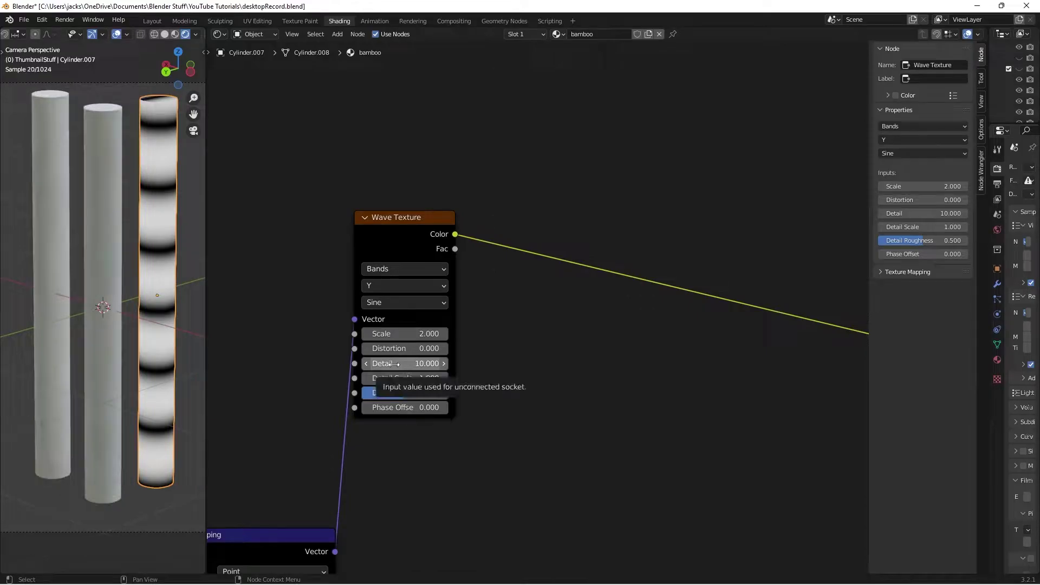
Insert a Map Range node on the Wave Texture's Color link and place it just to the right of that node
{"action": "key", "text": "shift+a"}
{"action": "left_click", "coordinate": [570, 351]}
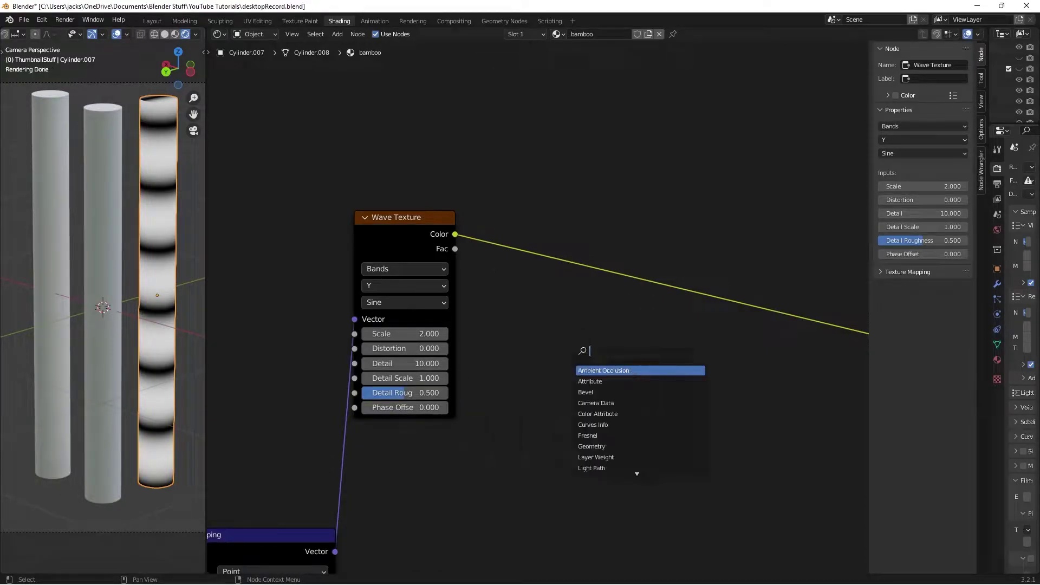
{"action": "type", "text": "map"}
{"action": "key", "text": "Return"}
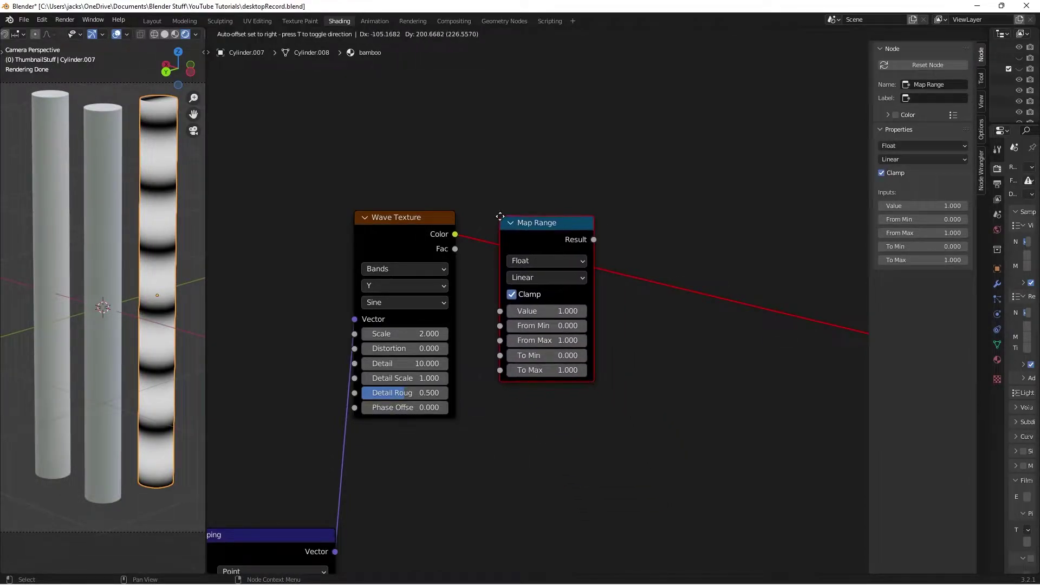
{"action": "left_click", "coordinate": [514, 226]}
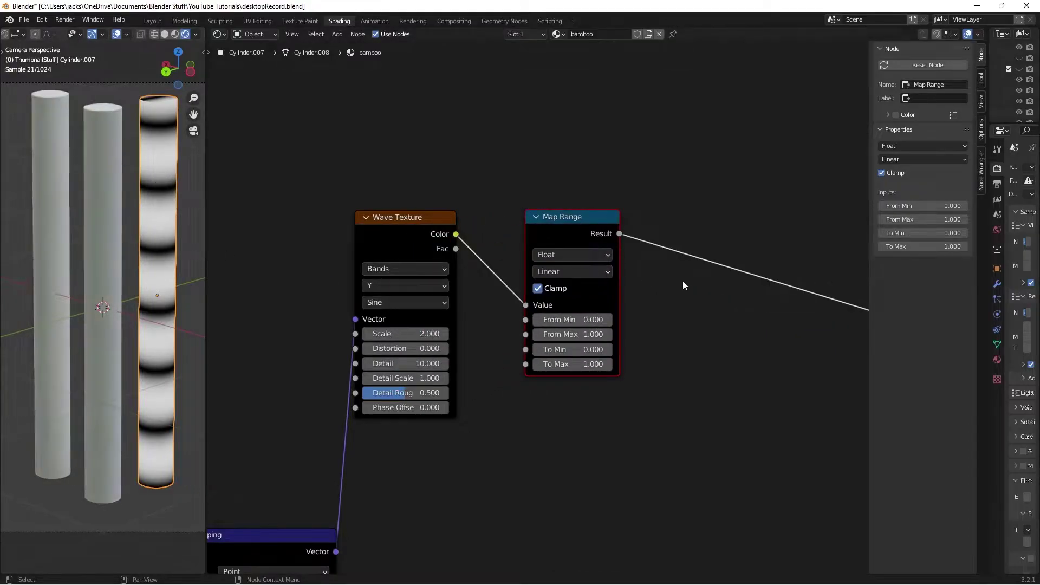
{"action": "scroll", "coordinate": [485, 262], "scroll_direction": "up", "scroll_amount": 1}
{"action": "key", "text": "g"}
{"action": "left_click", "coordinate": [470, 266]}
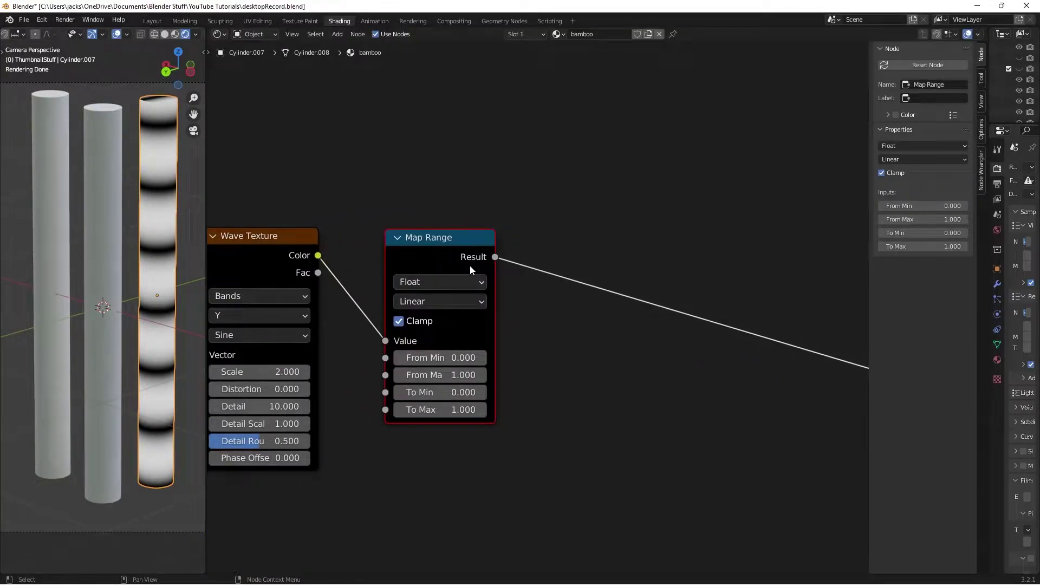
Try From Max values of 0.1 and 0.2 on the Map Range node, going back to 0.1
{"action": "left_click", "coordinate": [436, 375]}
{"action": "type", "text": "0"}
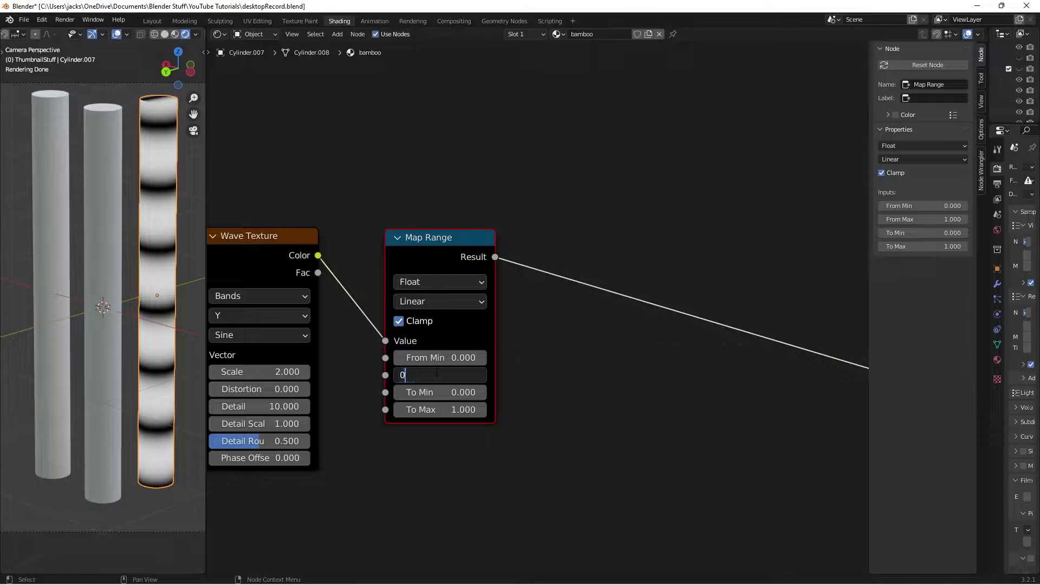
{"action": "type", "text": ".1"}
{"action": "key", "text": "Return"}
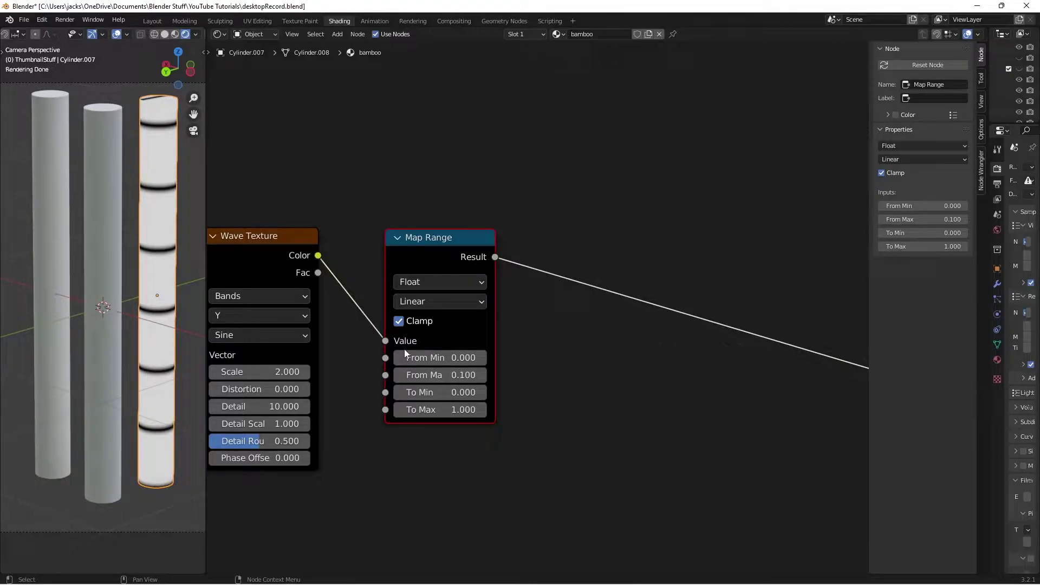
{"action": "left_click", "coordinate": [483, 379]}
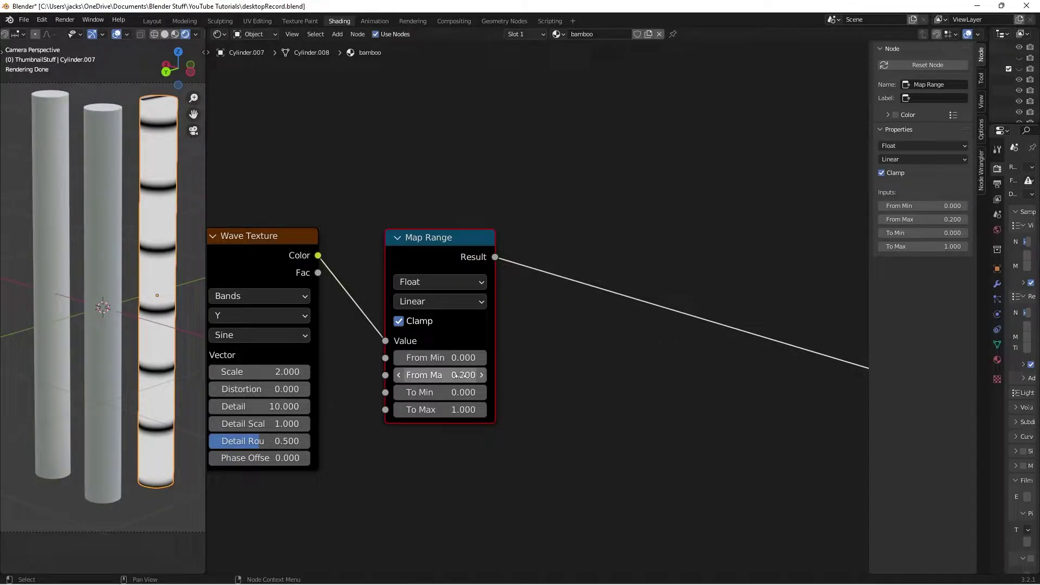
{"action": "left_click", "coordinate": [461, 376]}
{"action": "type", "text": "0.1"}
{"action": "key", "text": "Return"}
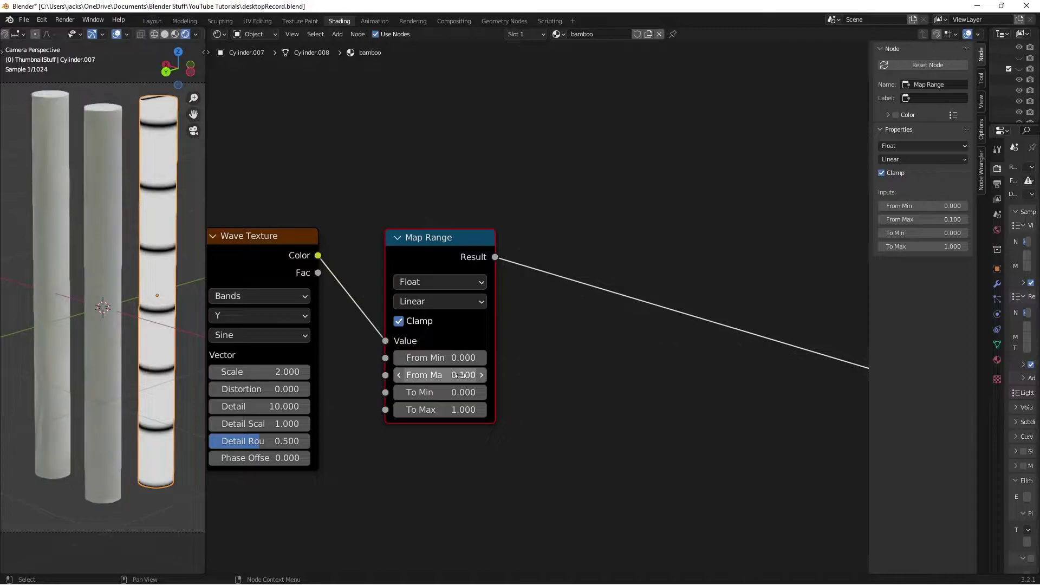
Set the Map Range node's From Max to 0.15 and move the node closer to the Wave Texture
{"action": "left_click", "coordinate": [480, 374]}
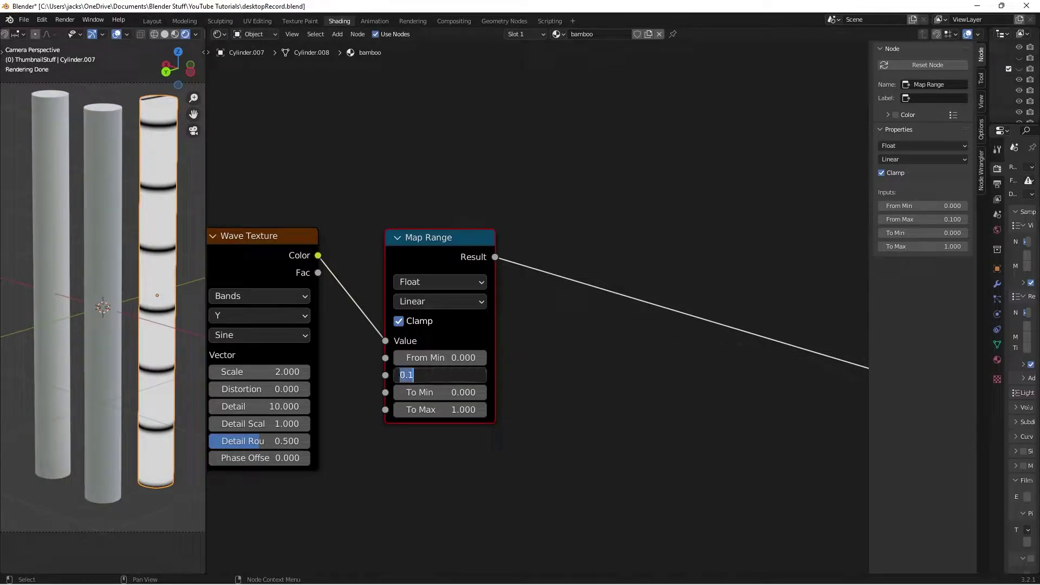
{"action": "type", "text": "0.15"}
{"action": "key", "text": "Return"}
{"action": "left_click_drag", "start_coordinate": [437, 264], "coordinate": [417, 262]}
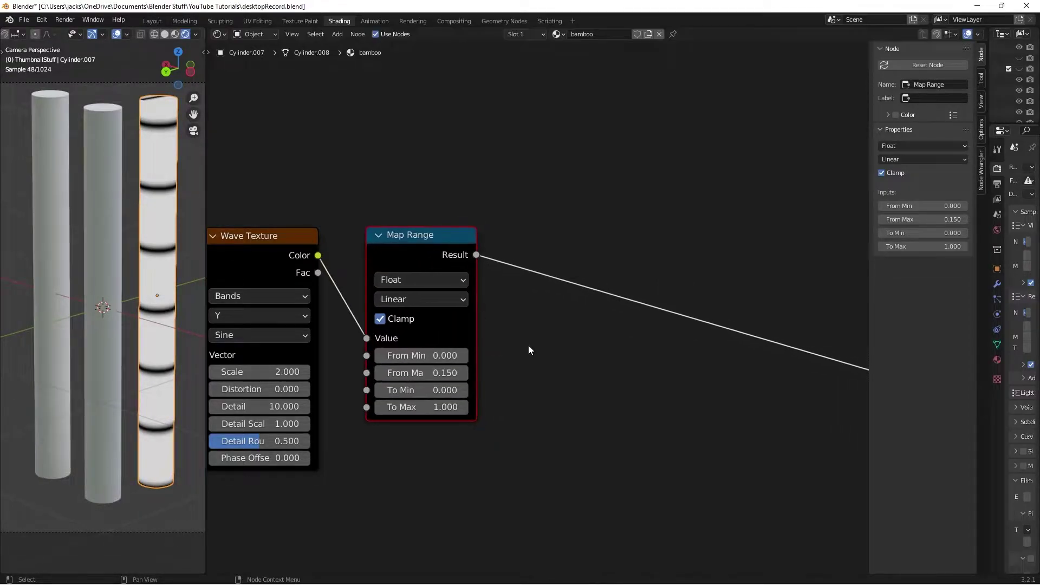
Insert an Invert node after the Map Range, align it beside that node, and save the file
{"action": "scroll", "coordinate": [642, 408], "scroll_direction": "down", "scroll_amount": 2}
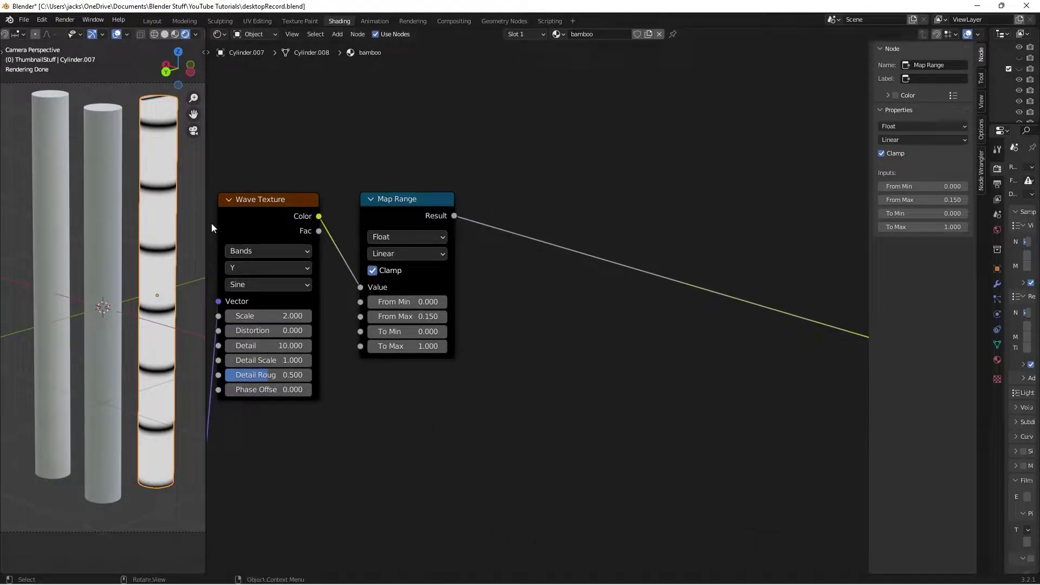
{"action": "key", "text": "shift+a"}
{"action": "left_click", "coordinate": [495, 320]}
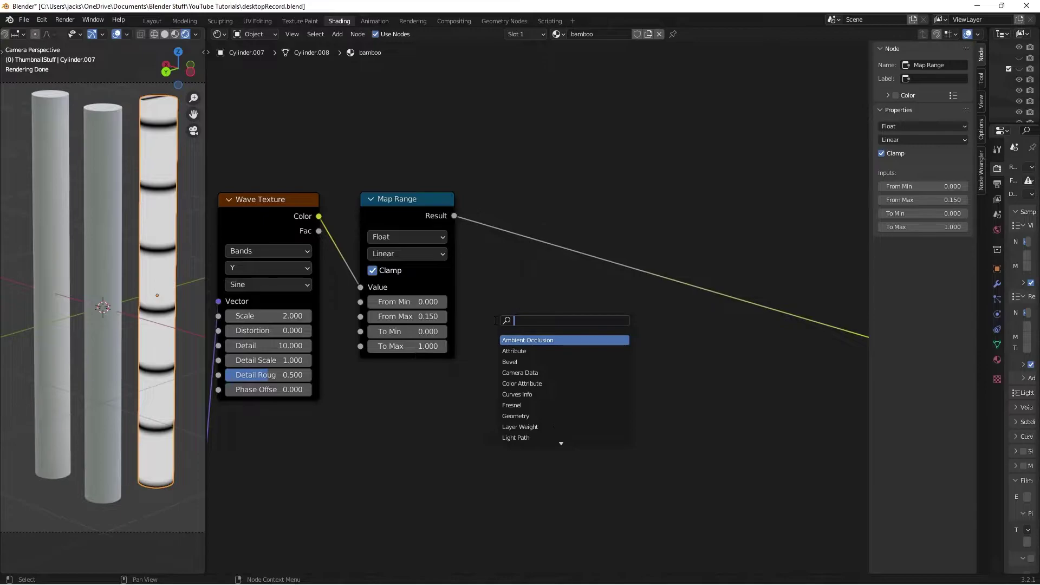
{"action": "type", "text": "inver"}
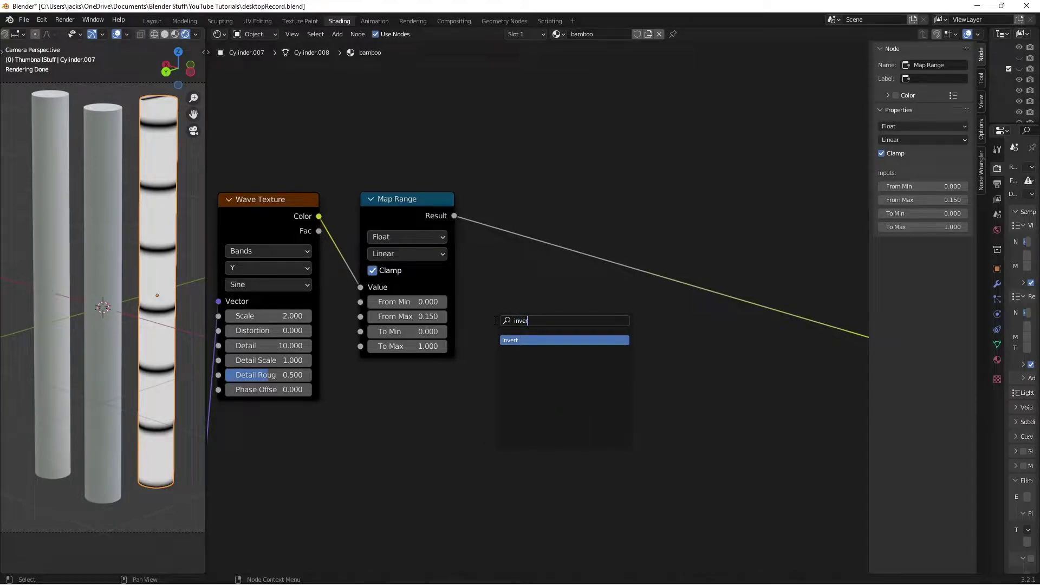
{"action": "key", "text": "Return"}
{"action": "left_click", "coordinate": [487, 222]}
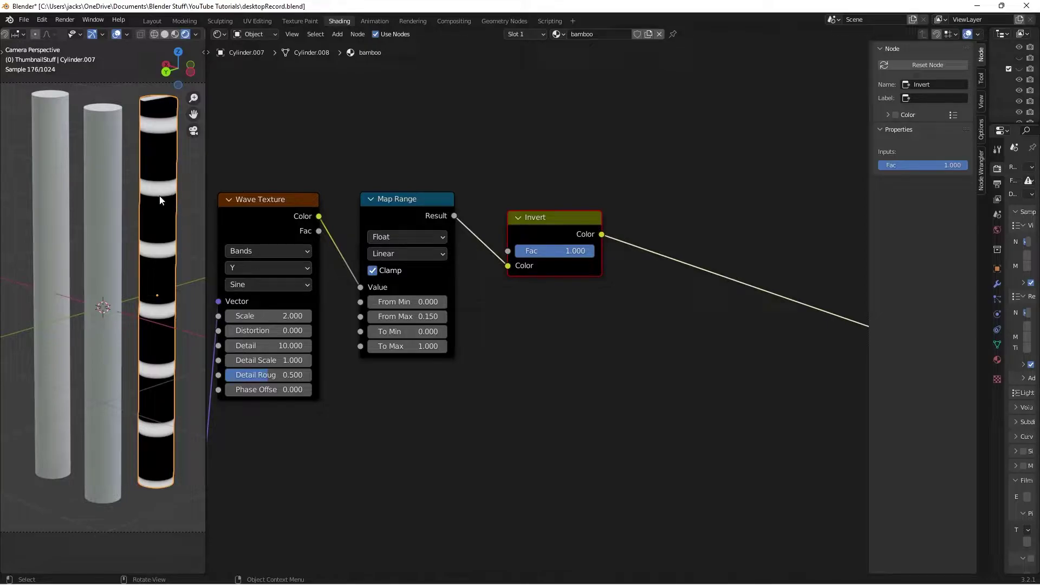
{"action": "left_click_drag", "start_coordinate": [549, 228], "coordinate": [516, 209]}
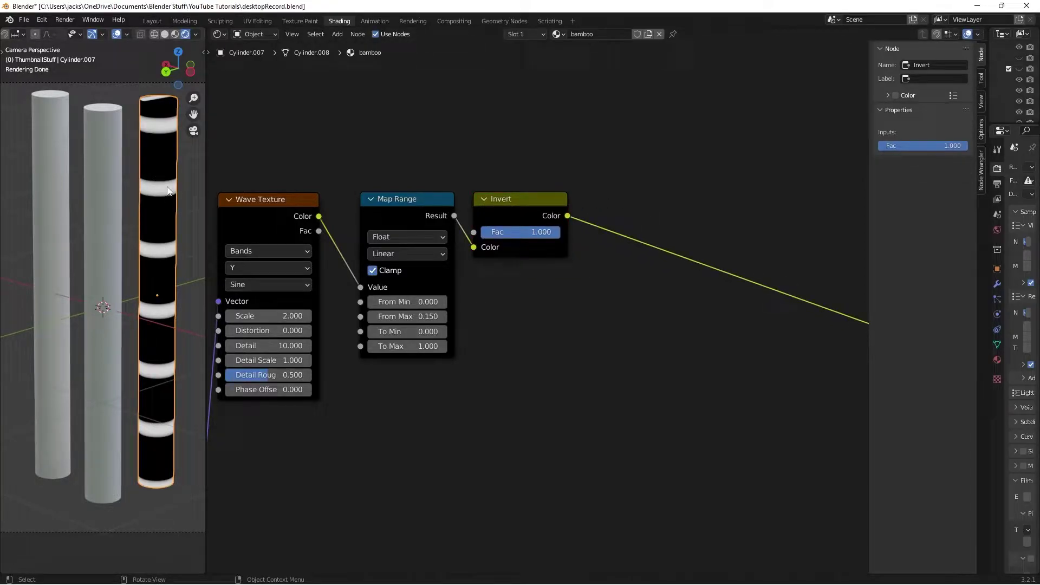
{"action": "key", "text": "ctrl+s"}
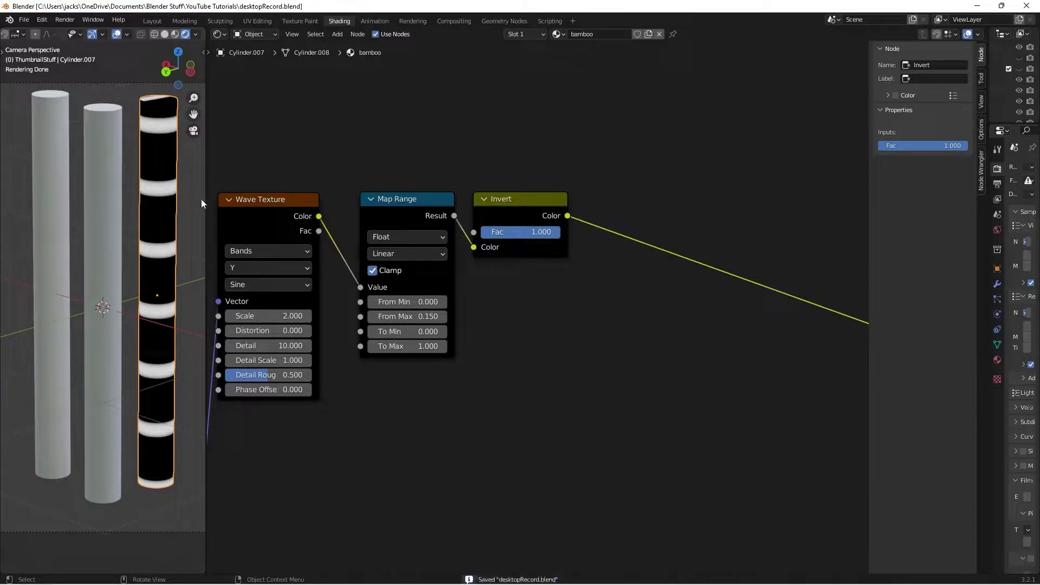
Insert a Math node on the Invert node's Color output and set its operation to Less Than
{"action": "middle_click_drag", "start_coordinate": [566, 262], "coordinate": [427, 270]}
{"action": "scroll", "coordinate": [427, 271], "scroll_direction": "up", "scroll_amount": 1}
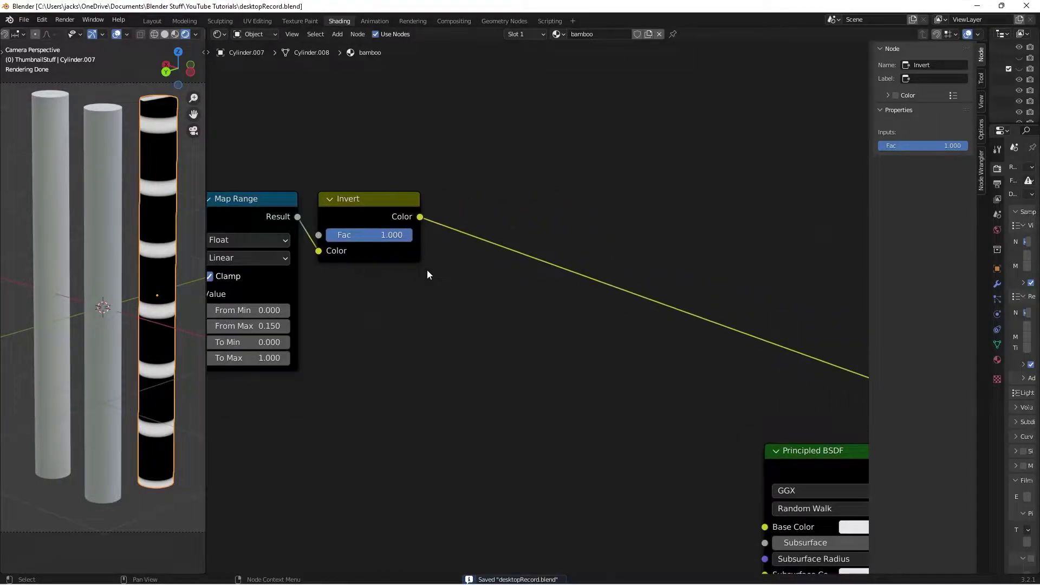
{"action": "key", "text": "shift+a"}
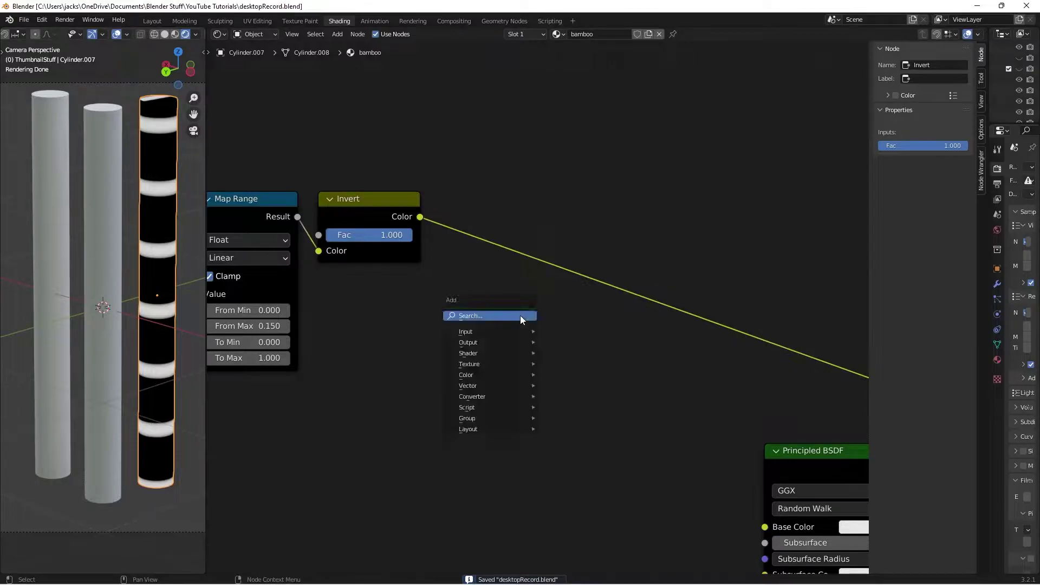
{"action": "left_click", "coordinate": [520, 316]}
{"action": "type", "text": "m"}
{"action": "left_click_drag", "start_coordinate": [520, 315], "coordinate": [477, 199]}
{"action": "left_click_drag", "start_coordinate": [521, 230], "coordinate": [484, 218]}
{"action": "left_click", "coordinate": [495, 233]}
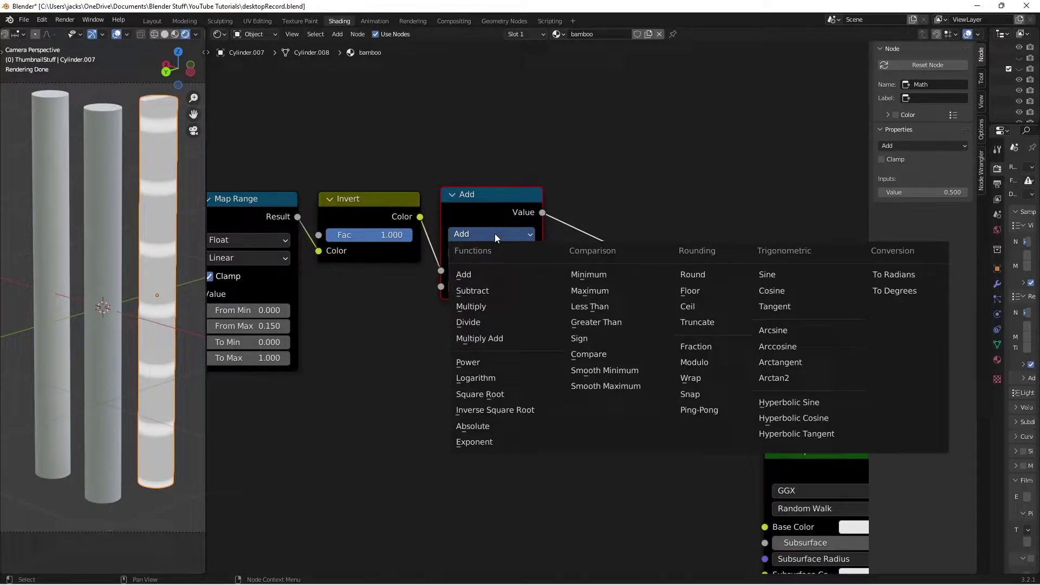
{"action": "left_click", "coordinate": [598, 306]}
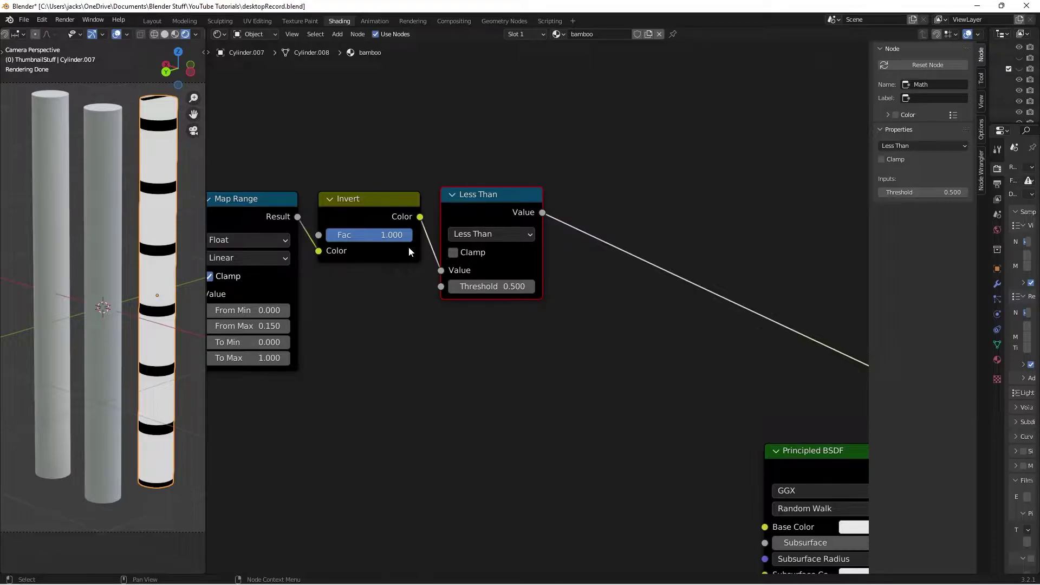
Try a Threshold of 0 on the Less Than node
{"action": "left_click", "coordinate": [491, 286]}
{"action": "type", "text": "0"}
{"action": "key", "text": "Return"}
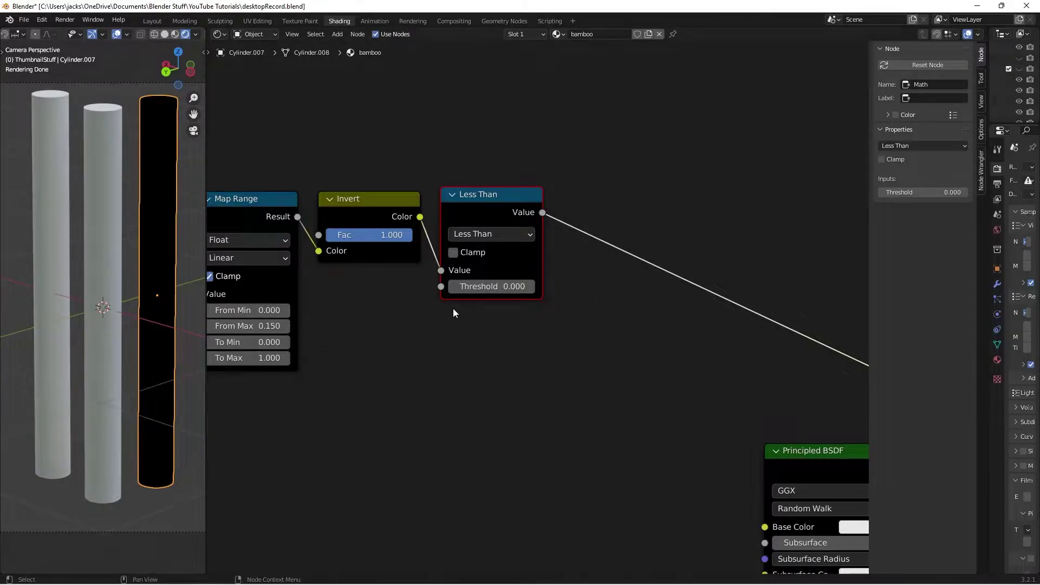
Set the Less Than node's Threshold to 0.001 and enable its Clamp option
{"action": "left_click", "coordinate": [491, 286]}
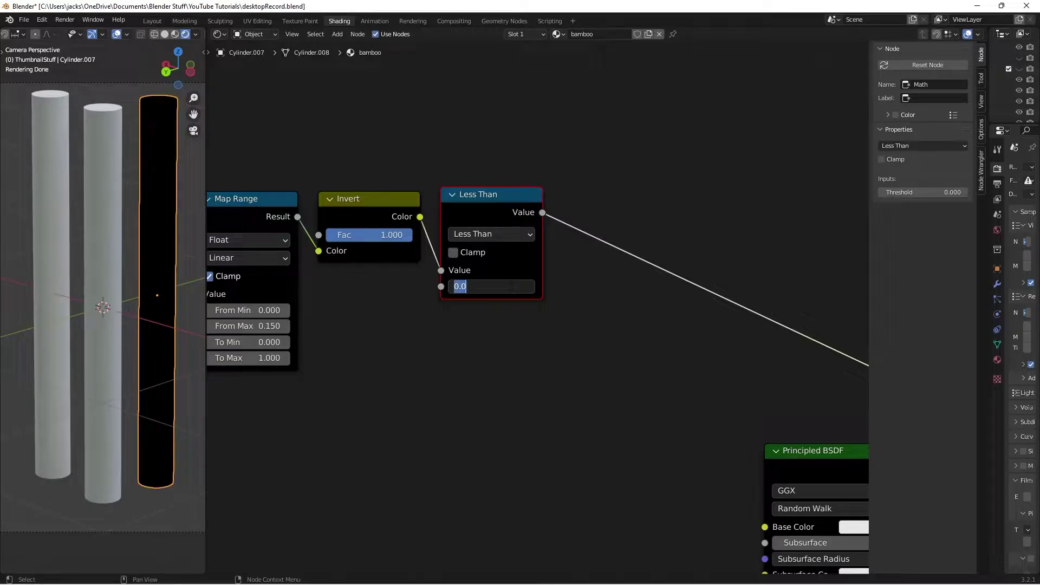
{"action": "type", "text": ".0"}
{"action": "key", "text": "Return"}
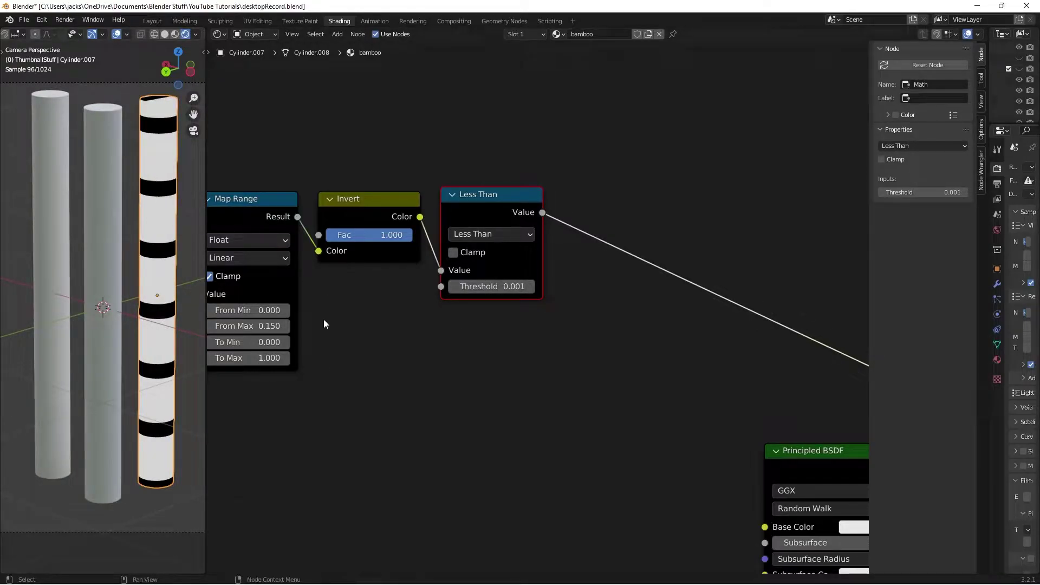
{"action": "scroll", "coordinate": [408, 332], "scroll_direction": "down", "scroll_amount": 2}
{"action": "left_click_drag", "start_coordinate": [544, 217], "coordinate": [542, 212]}
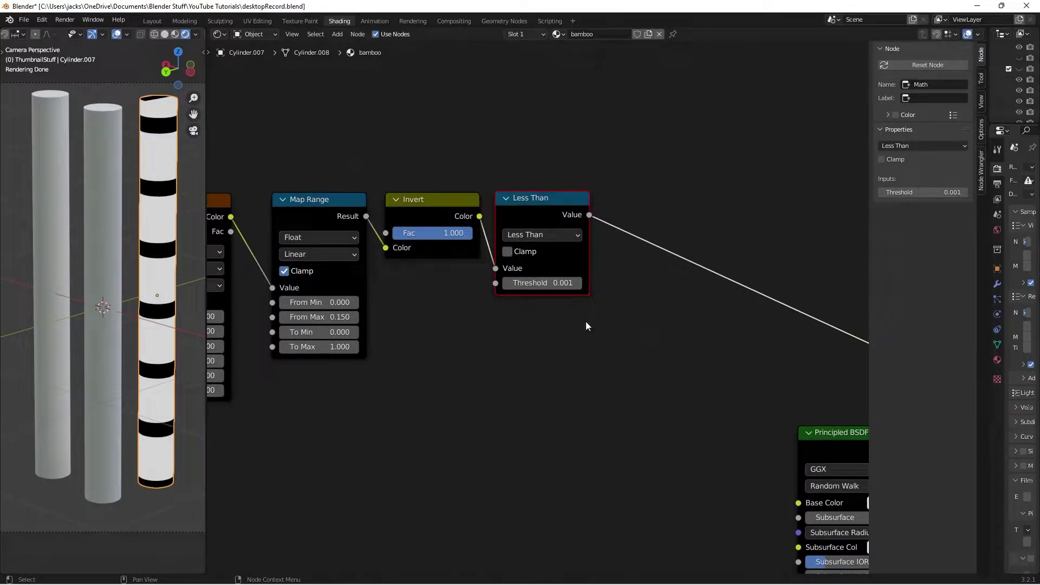
{"action": "left_click", "coordinate": [513, 252]}
{"action": "scroll", "coordinate": [514, 260], "scroll_direction": "down", "scroll_amount": 3}
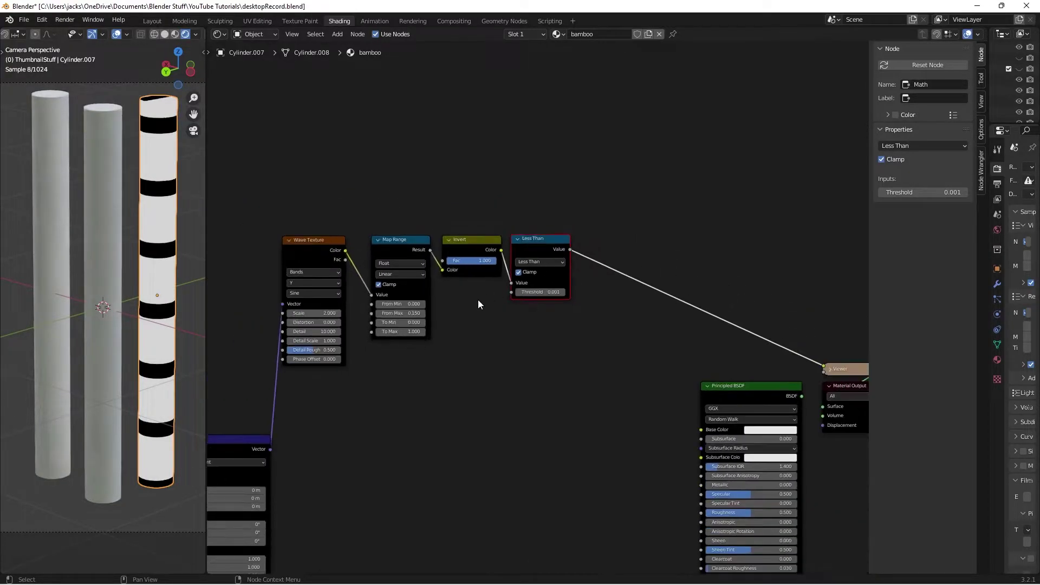
Add a Bump node and place it beside the Principled BSDF's Normal input
{"action": "key", "text": "Home"}
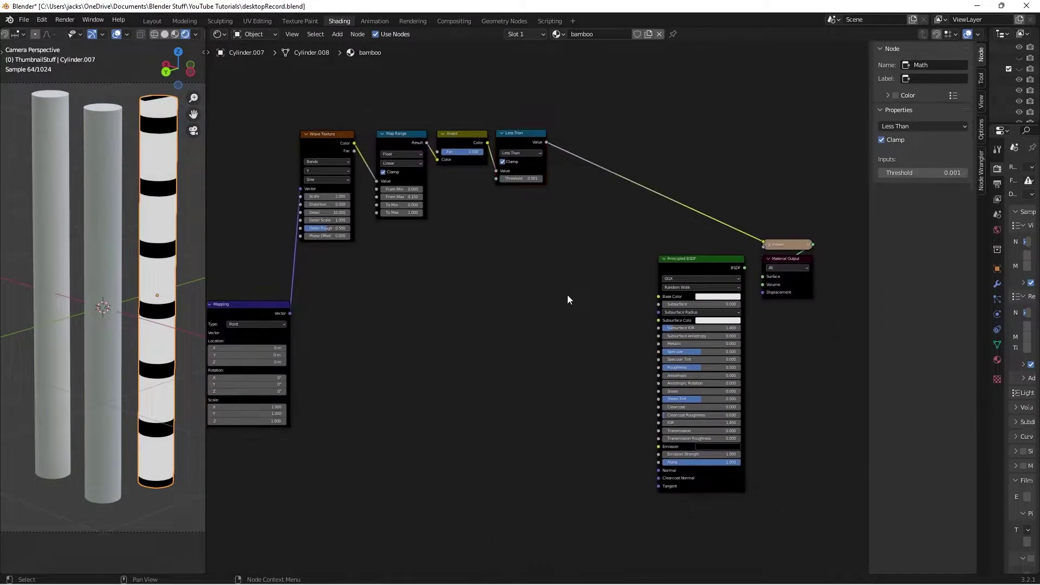
{"action": "key", "text": "shift+a"}
{"action": "left_click", "coordinate": [567, 294]}
{"action": "type", "text": "bump"}
{"action": "key", "text": "Return"}
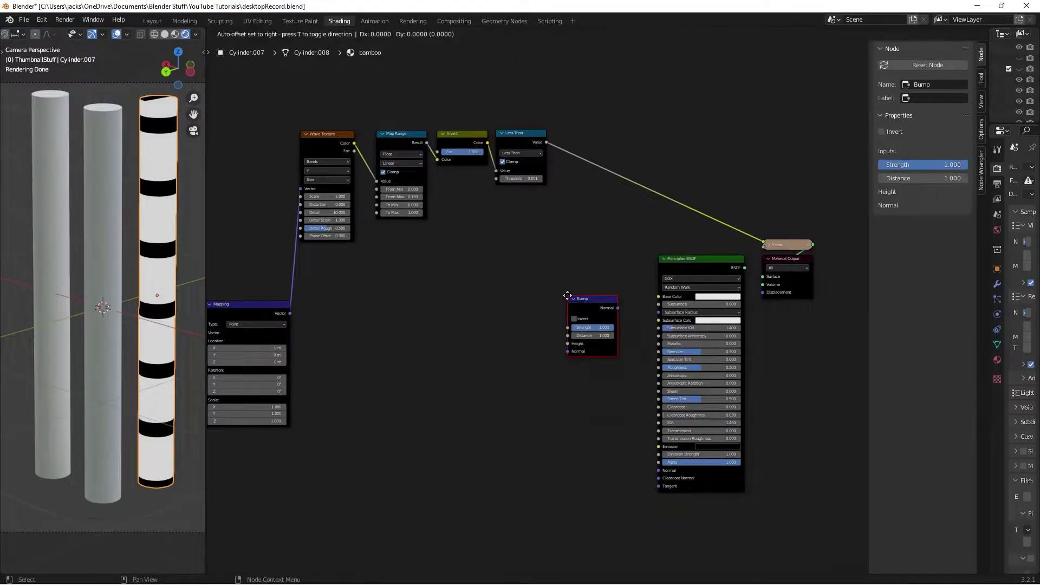
{"action": "left_click", "coordinate": [592, 443]}
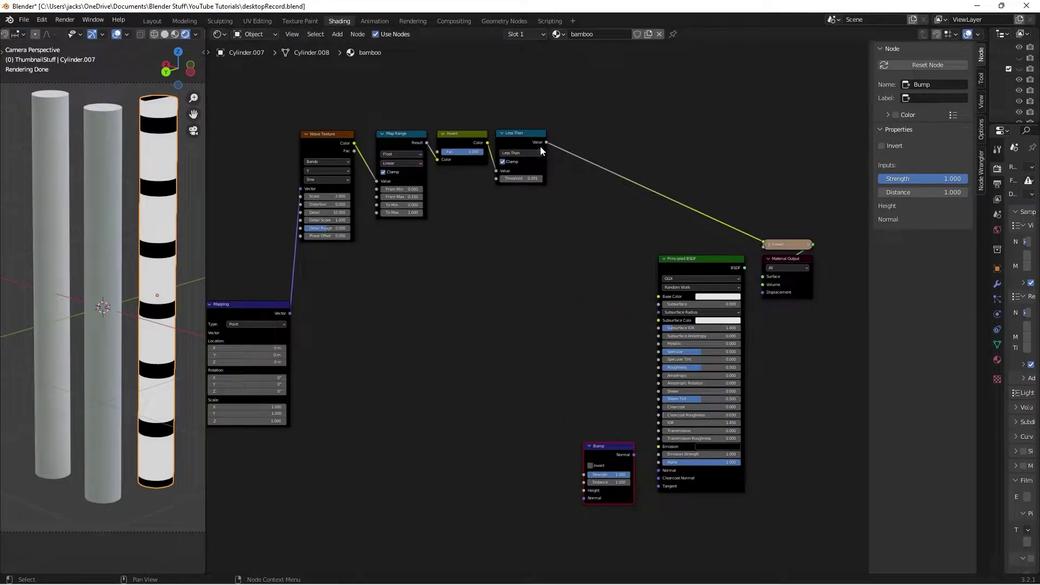
Link the Less Than Value to the Bump node's Height, enable Invert, and connect the Bump's Normal to the Principled BSDF's Normal
{"action": "left_click_drag", "start_coordinate": [546, 142], "coordinate": [586, 490]}
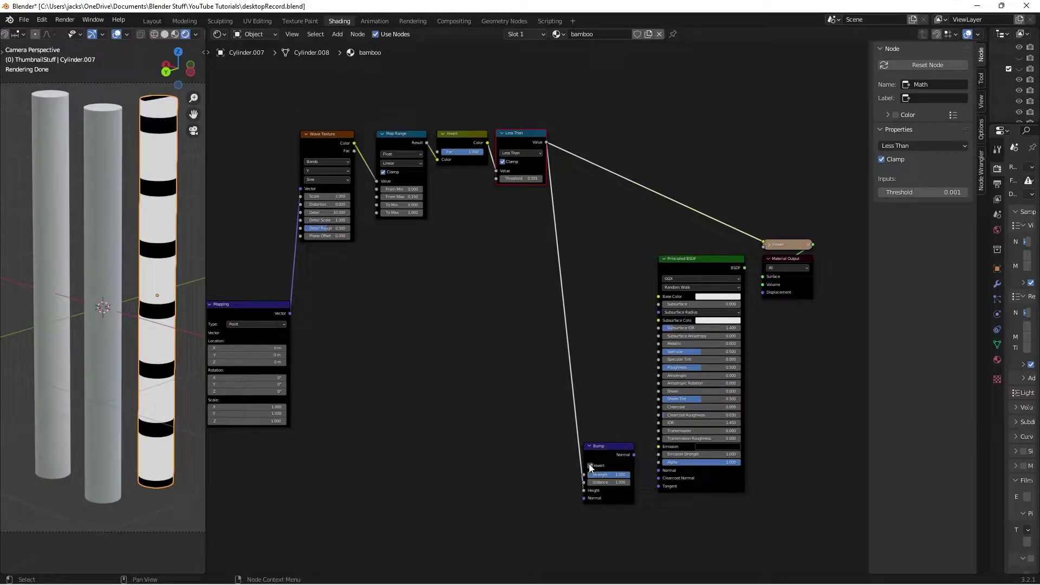
{"action": "left_click", "coordinate": [590, 465]}
{"action": "left_click_drag", "start_coordinate": [634, 455], "coordinate": [664, 472]}
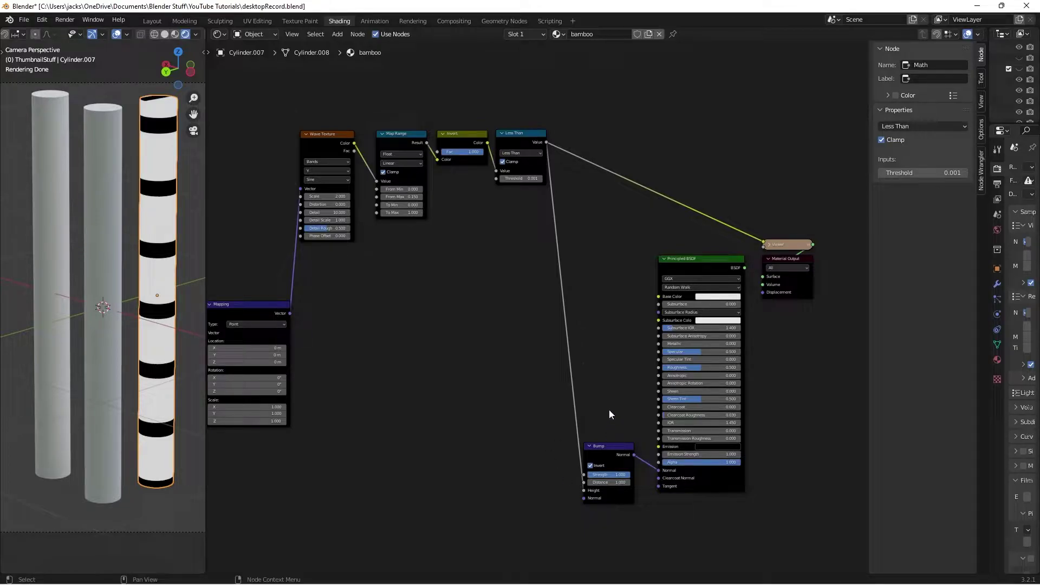
Preview the Principled BSDF by routing it to the Material Output's Surface in place of the Viewer
{"action": "middle_click_drag", "start_coordinate": [609, 409], "coordinate": [590, 334]}
{"action": "scroll", "coordinate": [590, 334], "scroll_direction": "up", "scroll_amount": 2}
{"action": "left_click", "coordinate": [702, 438], "text": "ctrl+shift"}
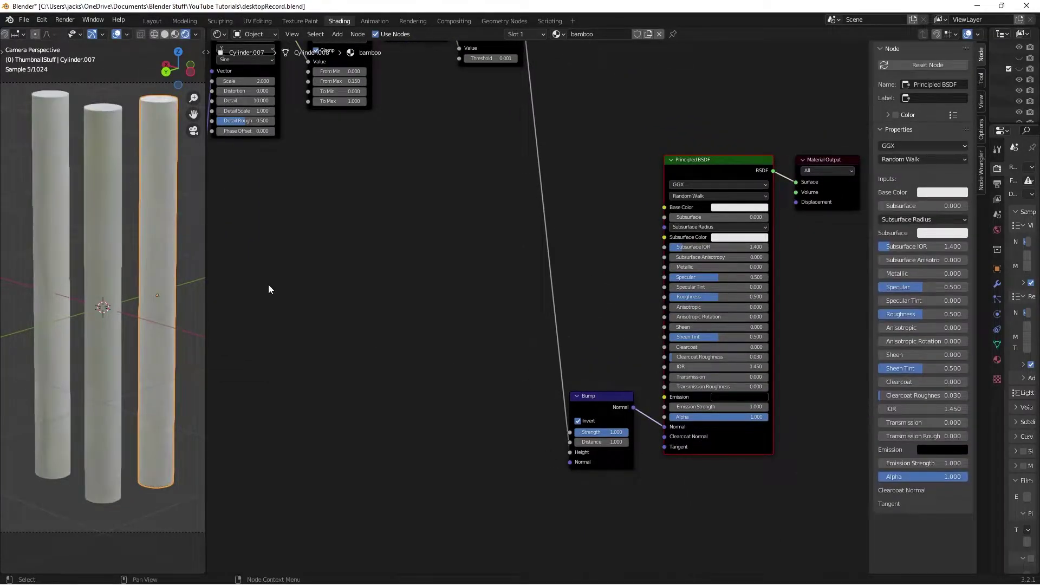
Link the bamboo material to the other two cylinders and check it on each of them
{"action": "scroll", "coordinate": [163, 181], "scroll_direction": "up", "scroll_amount": 2}
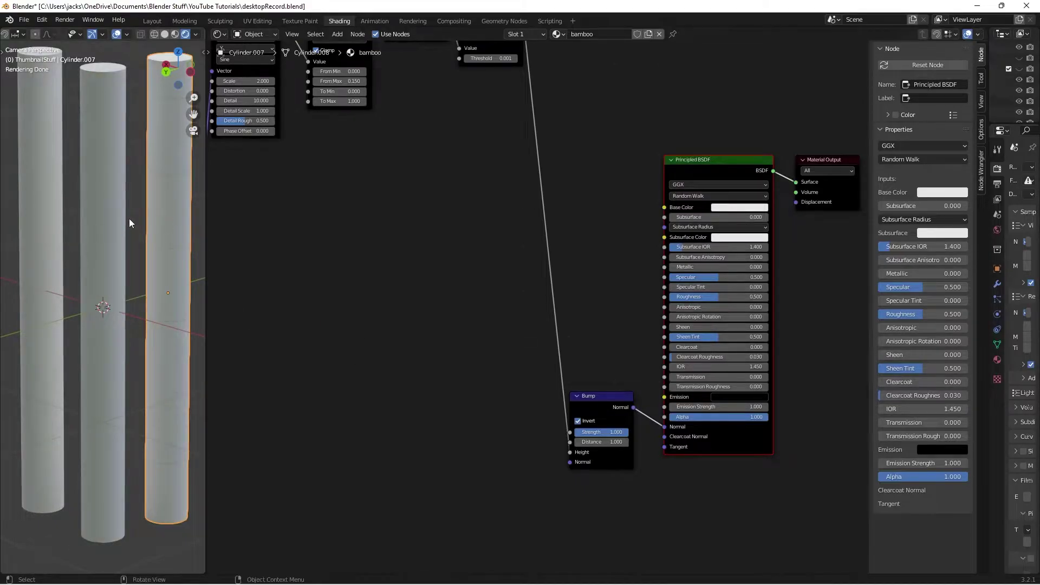
{"action": "left_click", "coordinate": [134, 206]}
{"action": "left_click", "coordinate": [37, 193]}
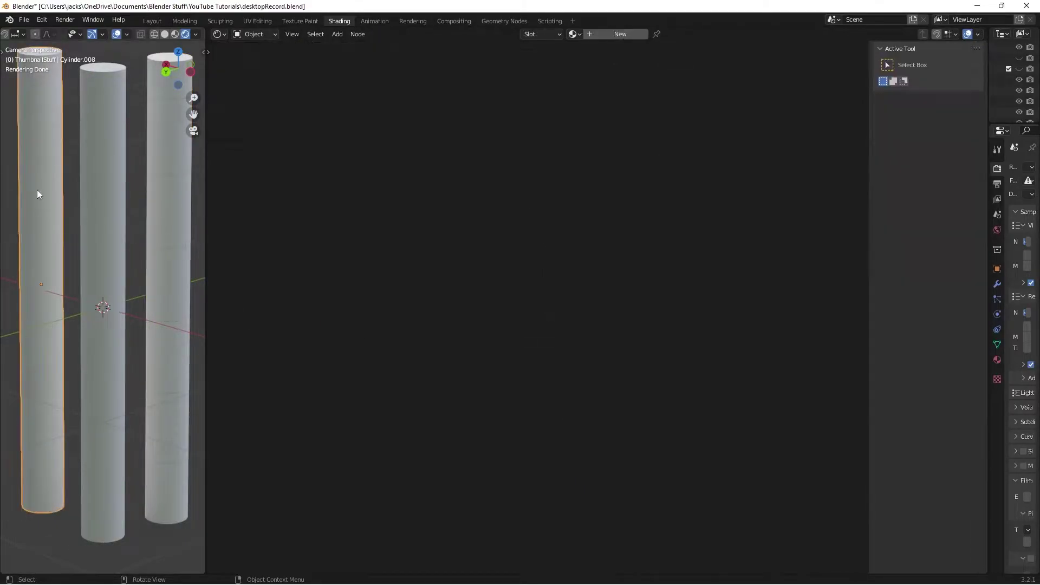
{"action": "left_click", "coordinate": [116, 239], "text": "shift"}
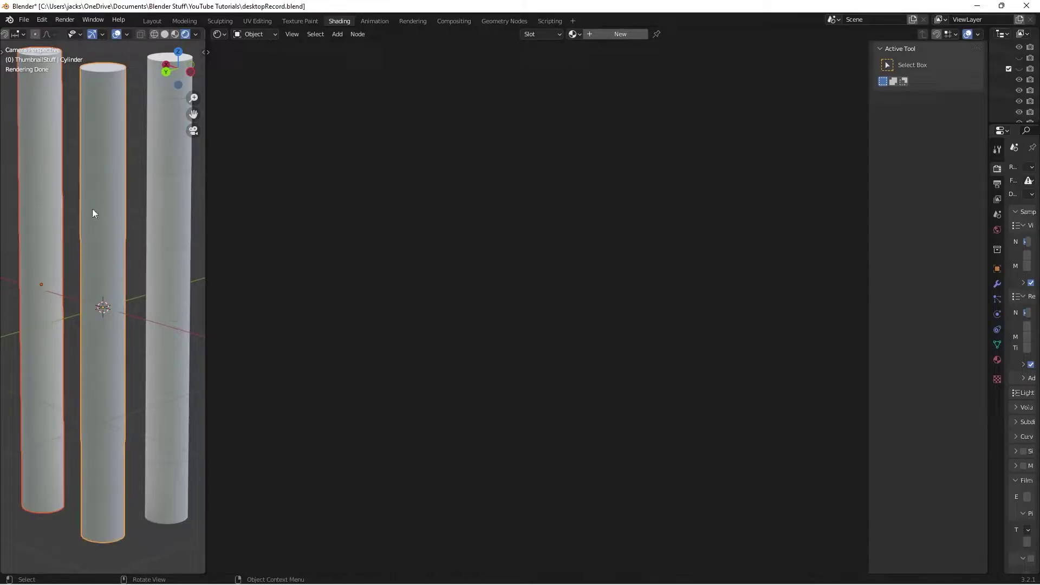
{"action": "left_click", "coordinate": [177, 202], "text": "shift"}
{"action": "key", "text": "ctrl+l"}
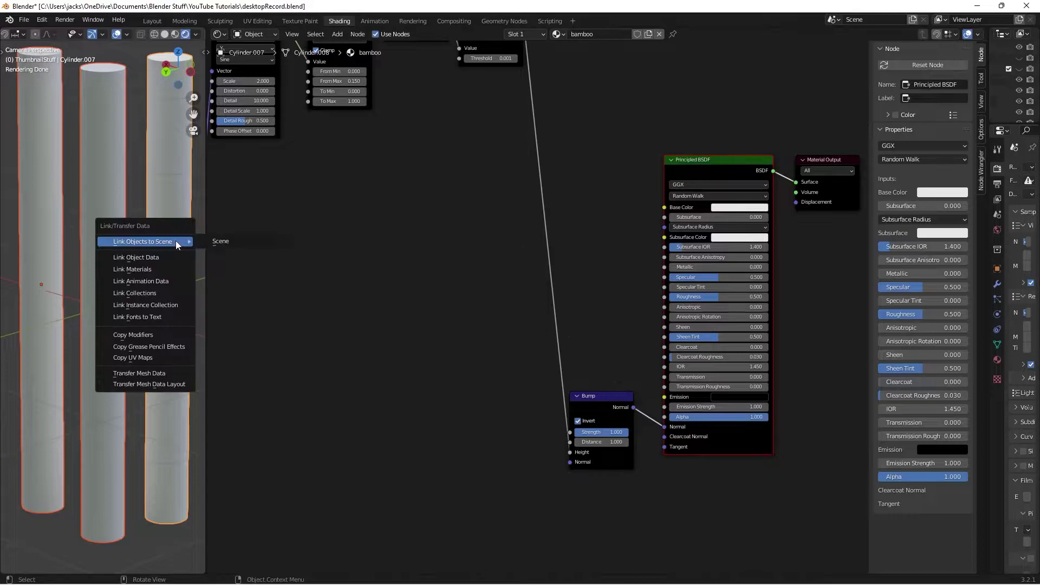
{"action": "left_click", "coordinate": [159, 270]}
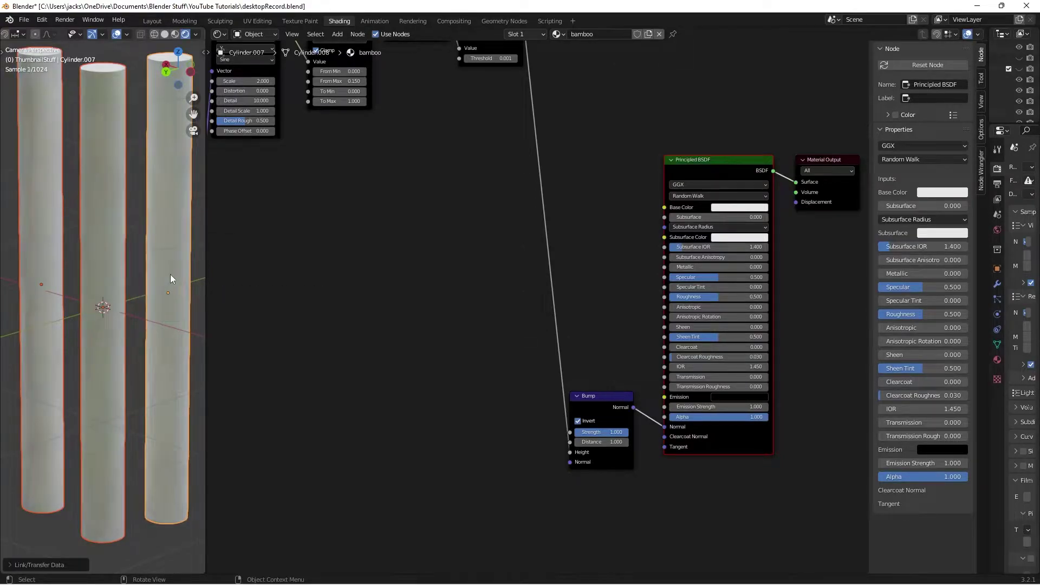
{"action": "left_click", "coordinate": [66, 269]}
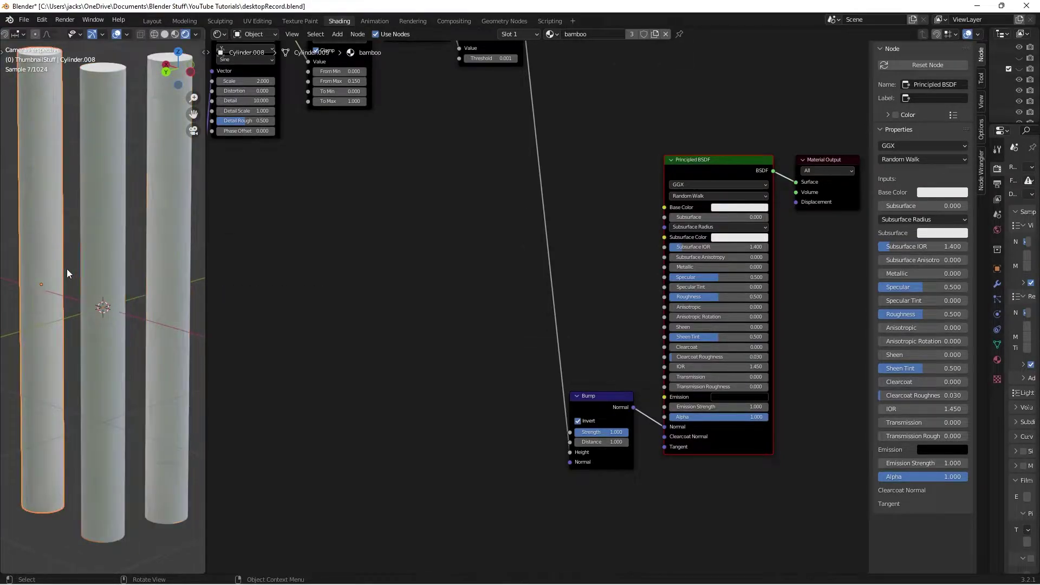
{"action": "left_click", "coordinate": [119, 215]}
Set the Principled BSDF's Base Color to a bright yellowish green
{"action": "scroll", "coordinate": [438, 309], "scroll_direction": "down", "scroll_amount": 3, "text": "ctrl"}
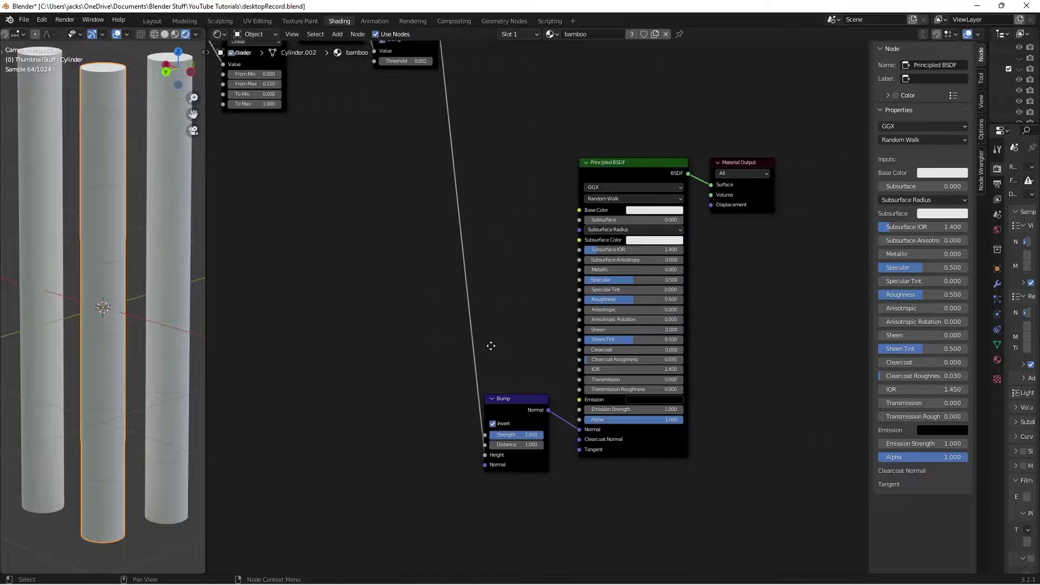
{"action": "left_click", "coordinate": [643, 212]}
{"action": "mouse_move", "coordinate": [663, 117]}
{"action": "left_mouse_down"}
{"action": "mouse_move", "coordinate": [643, 97]}
{"action": "mouse_move", "coordinate": [647, 114]}
{"action": "left_mouse_up"}
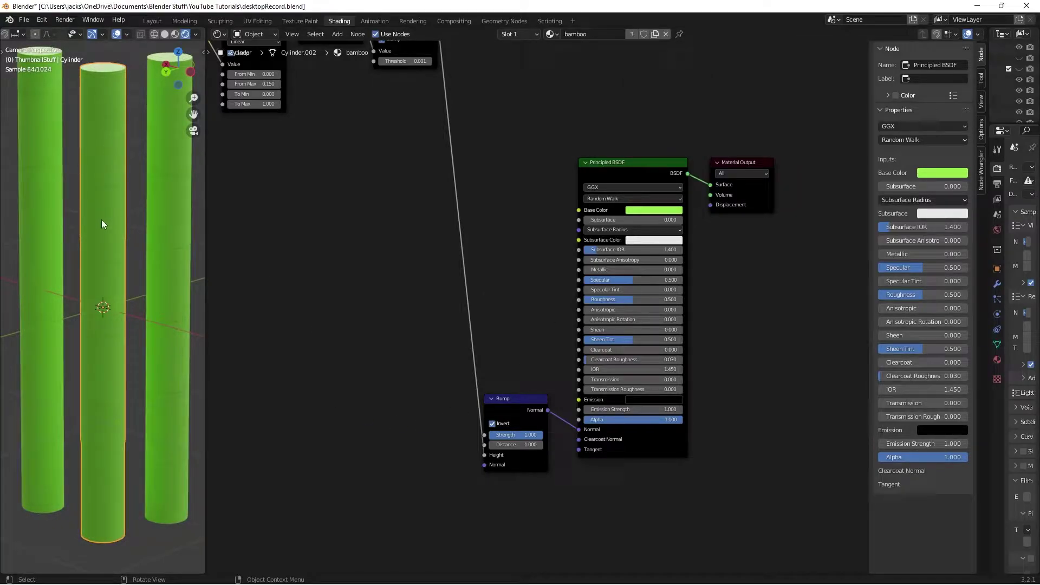
Move the Bump node slightly away from the Principled BSDF and save the file
{"action": "left_click_drag", "start_coordinate": [487, 438], "coordinate": [475, 448]}
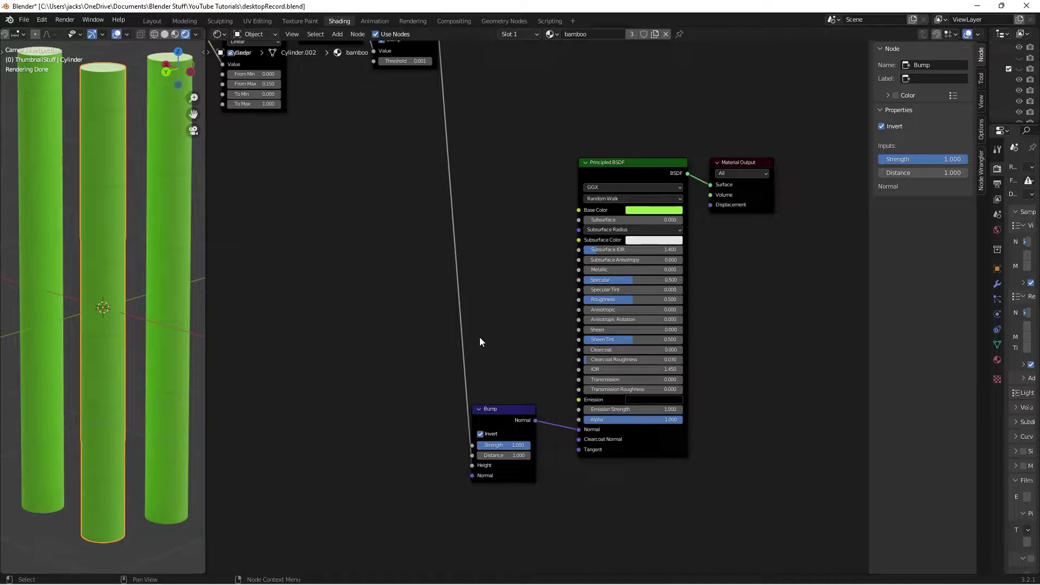
{"action": "key", "text": "ctrl+s"}
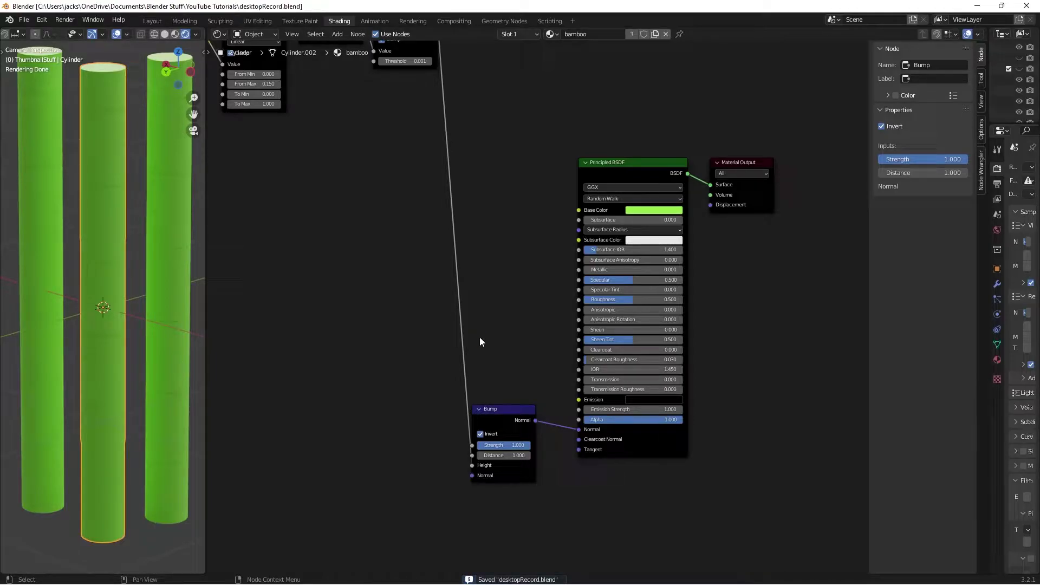
Move the Mapping node closer to the Texture Coordinate node to make room for more nodes
{"action": "scroll", "coordinate": [479, 336], "scroll_direction": "left", "scroll_amount": 5}
{"action": "scroll", "coordinate": [441, 268], "scroll_direction": "down", "scroll_amount": 2}
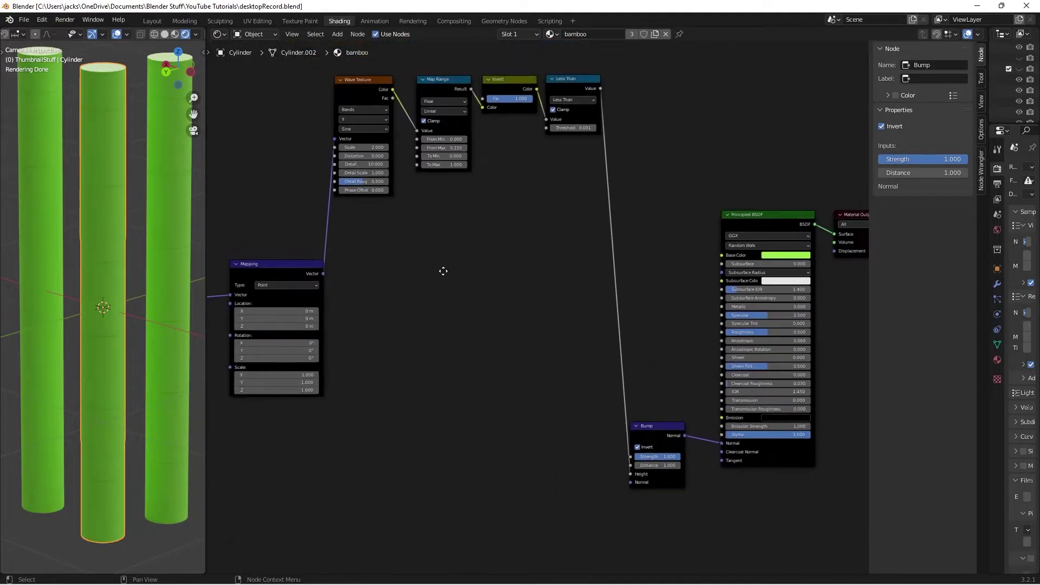
{"action": "scroll", "coordinate": [434, 279], "scroll_direction": "left", "scroll_amount": 1}
{"action": "scroll", "coordinate": [382, 290], "scroll_direction": "up", "scroll_amount": 2}
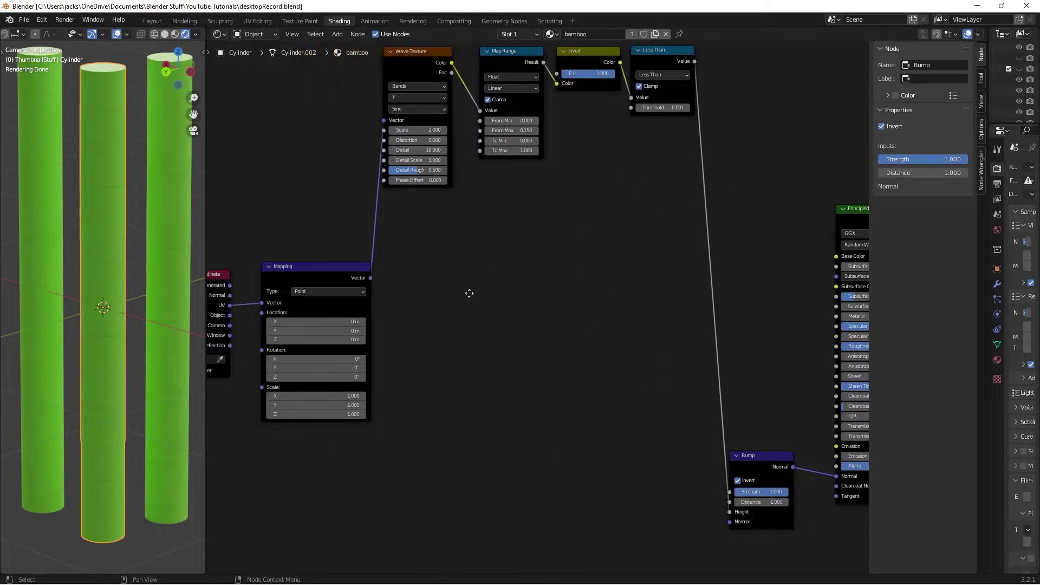
{"action": "left_click_drag", "start_coordinate": [316, 285], "coordinate": [272, 287]}
Add a Noise Texture node below the Wave Texture, leaving a gap after the Mapping node
{"action": "key", "text": "shift+a"}
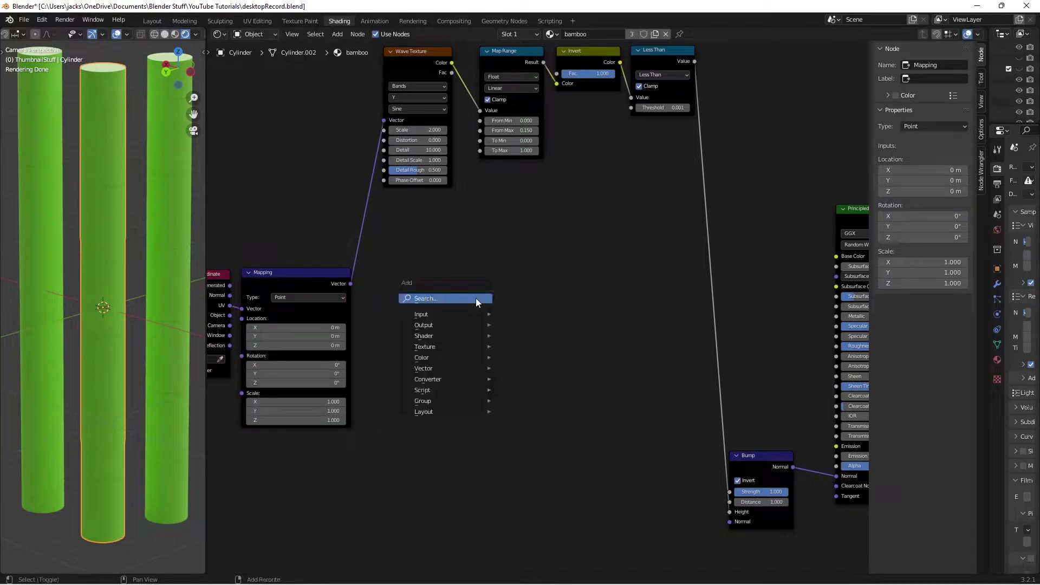
{"action": "left_click", "coordinate": [476, 297]}
{"action": "type", "text": "nooise"}
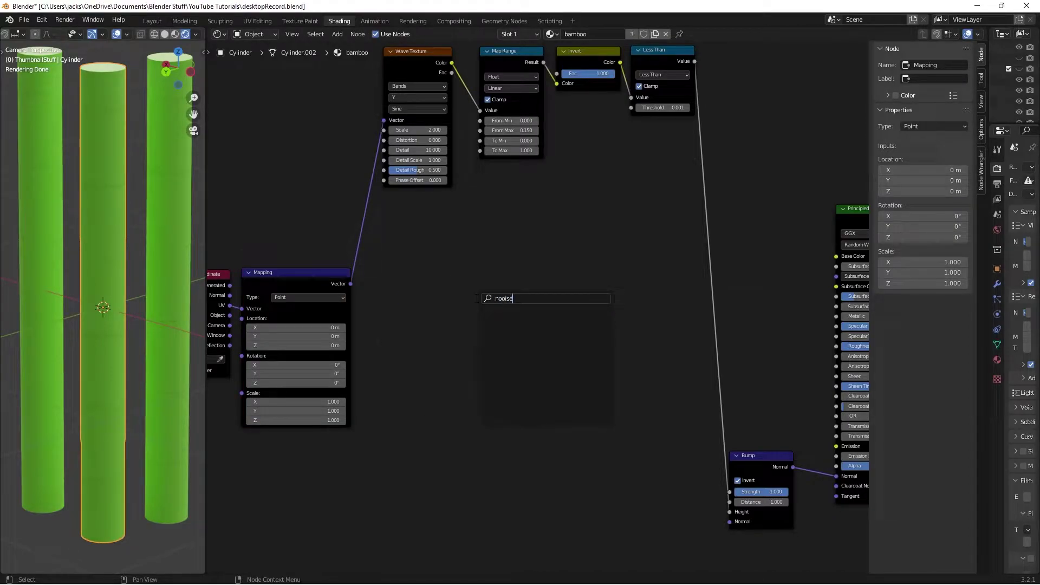
{"action": "key", "text": "BackSpace"}
{"action": "key", "text": "BackSpace"}
{"action": "key", "text": "BackSpace"}
{"action": "type", "text": "ise"}
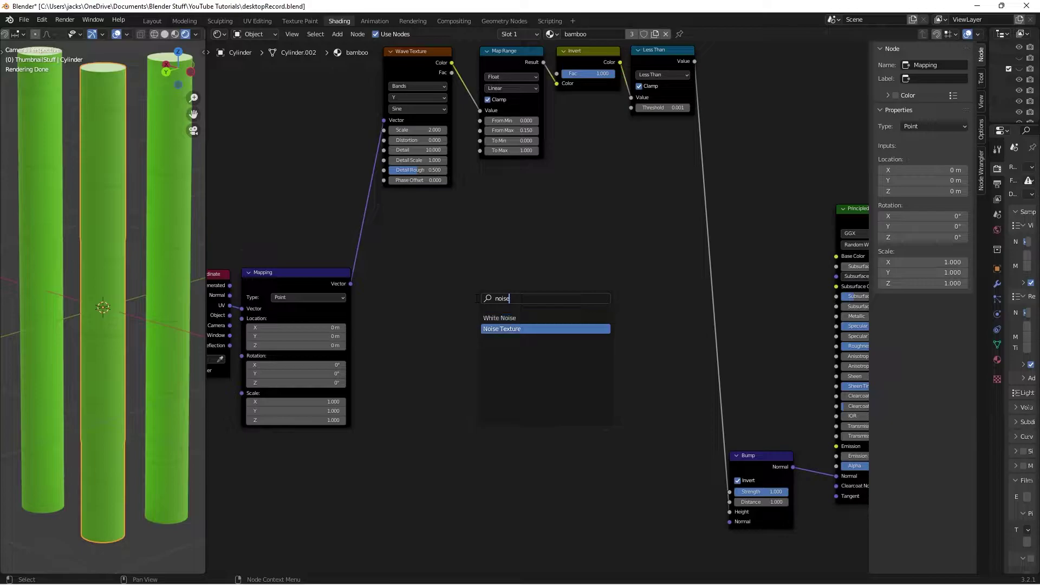
{"action": "key", "text": "Return"}
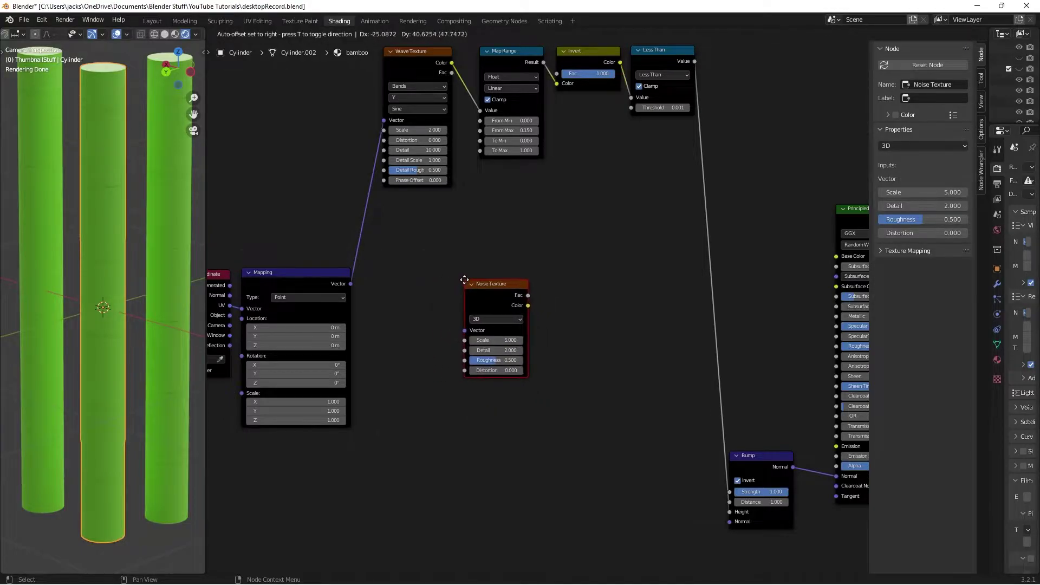
{"action": "left_click", "coordinate": [490, 277]}
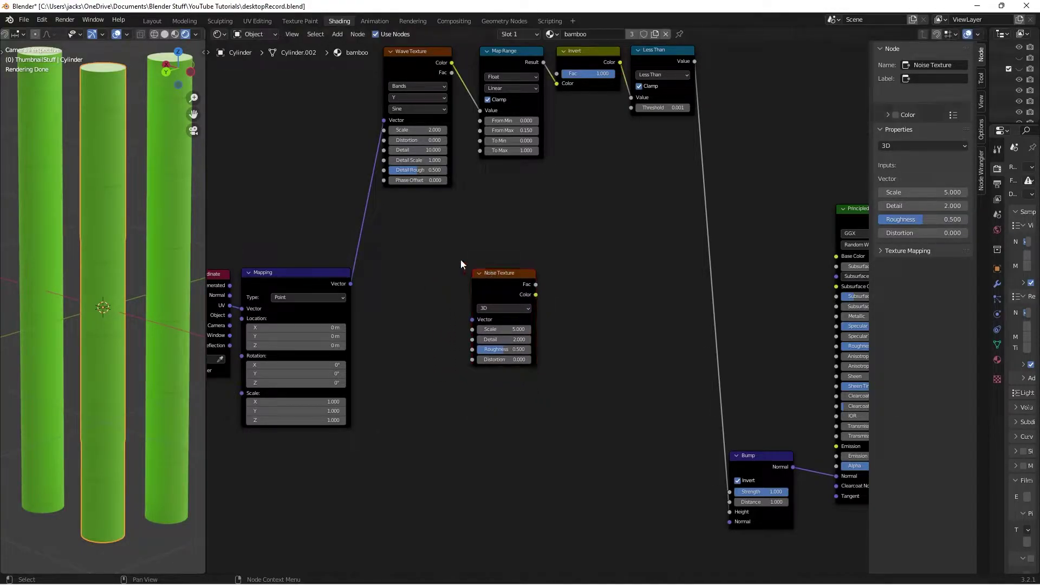
Add a second Mapping node between the first one and the Noise Texture, and connect the three through their Vector sockets
{"action": "key", "text": "shift+a"}
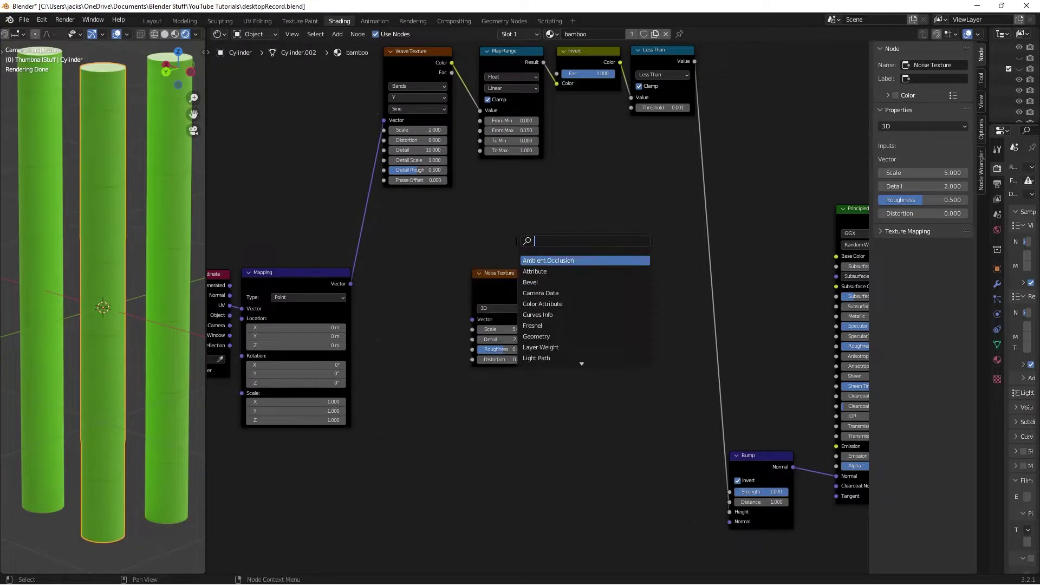
{"action": "type", "text": "mapp"}
{"action": "key", "text": "Return"}
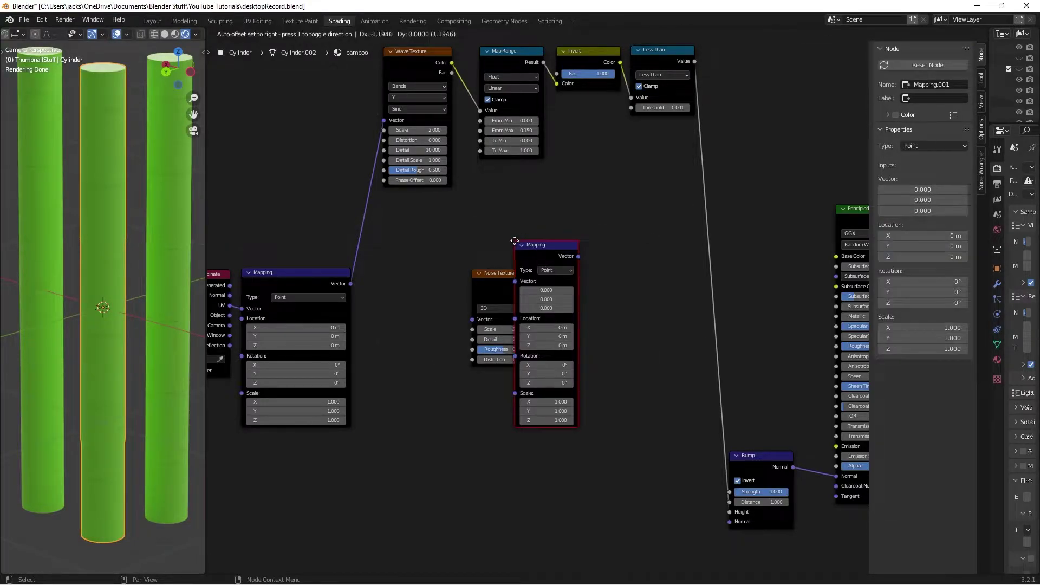
{"action": "left_click", "coordinate": [385, 273]}
{"action": "left_click_drag", "start_coordinate": [404, 280], "coordinate": [472, 319]}
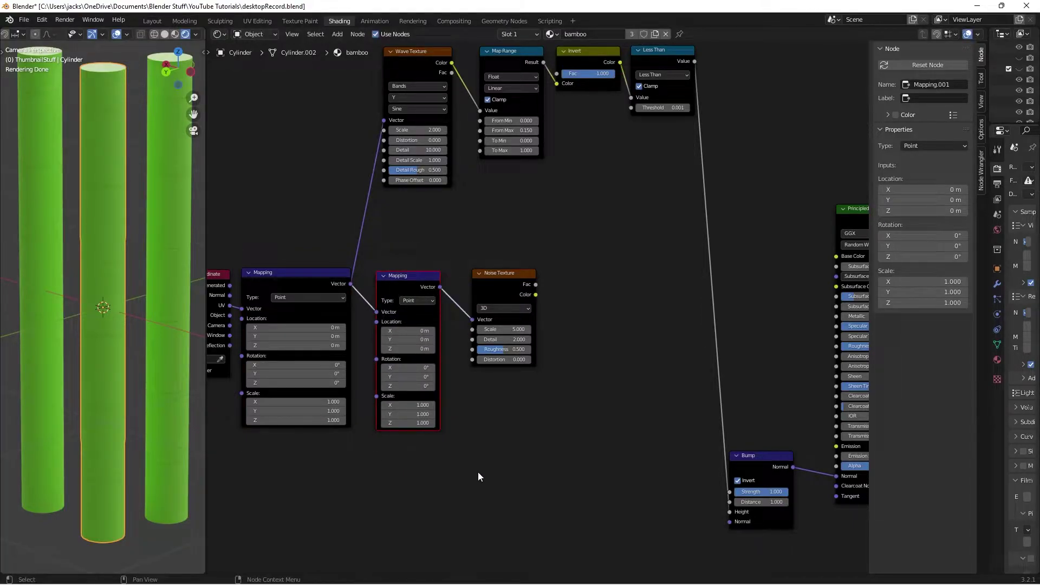
Preview the Noise Texture on the cylinders and tidy the positions of the Noise Texture and Texture Coordinate nodes
{"action": "left_click", "coordinate": [493, 294], "text": "ctrl+shift"}
{"action": "left_click_drag", "start_coordinate": [498, 284], "coordinate": [483, 288]}
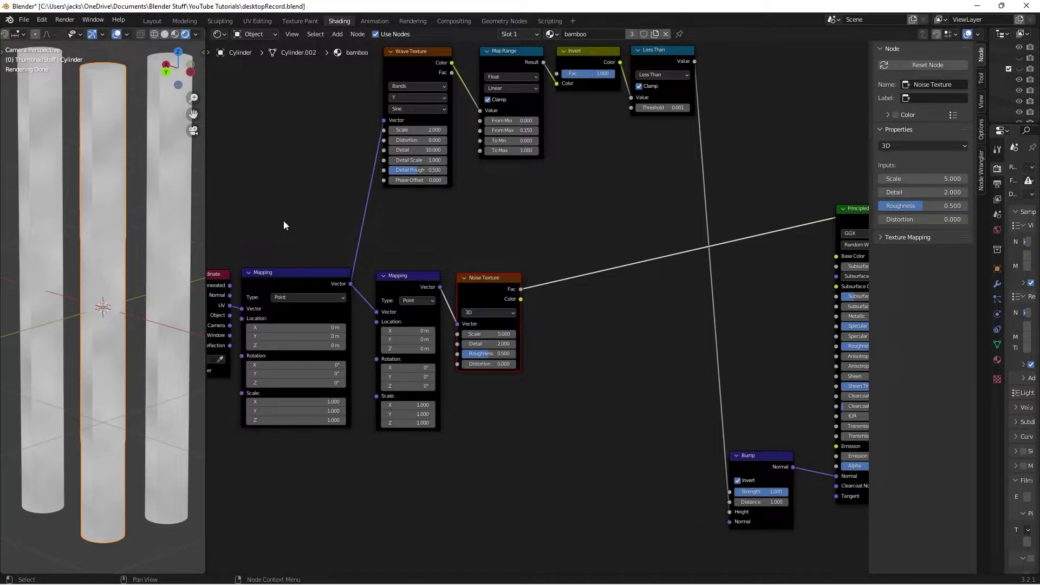
{"action": "middle_click_drag", "start_coordinate": [285, 228], "coordinate": [360, 263]}
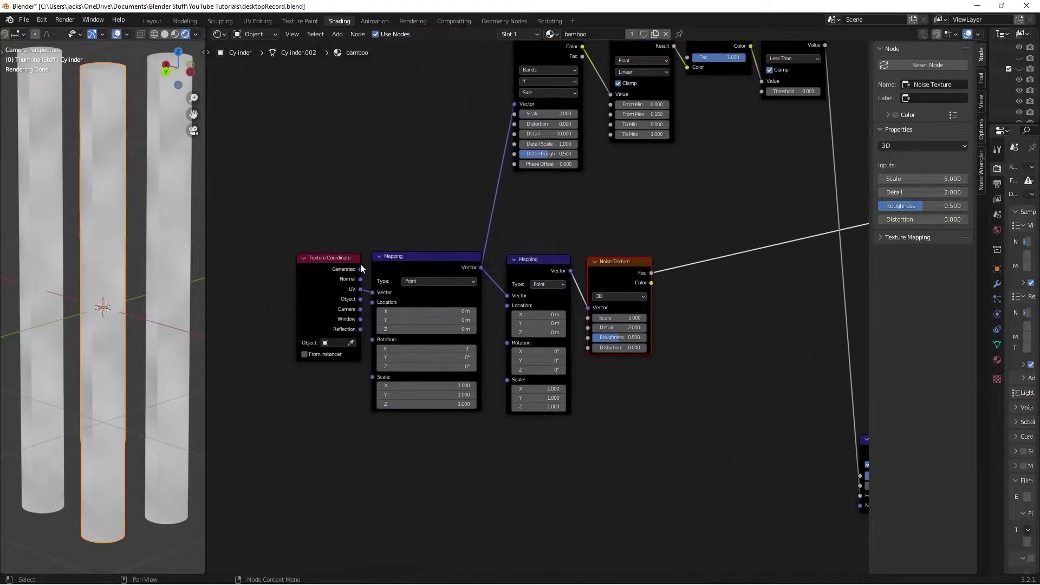
{"action": "left_click_drag", "start_coordinate": [323, 288], "coordinate": [309, 293]}
Set the Noise Texture's Scale to 1
{"action": "scroll", "coordinate": [528, 217], "scroll_direction": "up", "scroll_amount": 2}
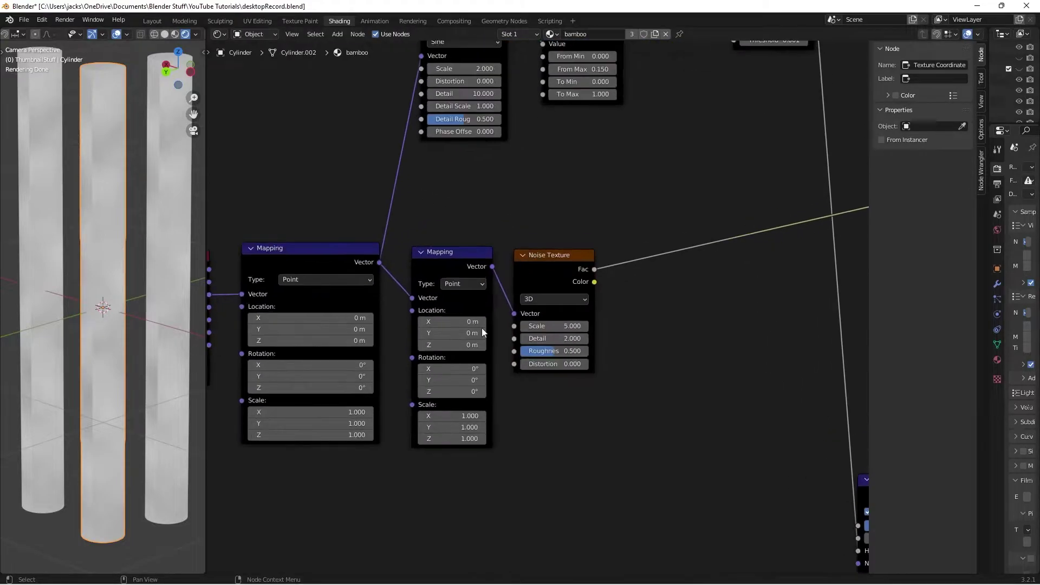
{"action": "left_click", "coordinate": [553, 327]}
{"action": "type", "text": "1"}
{"action": "key", "text": "Return"}
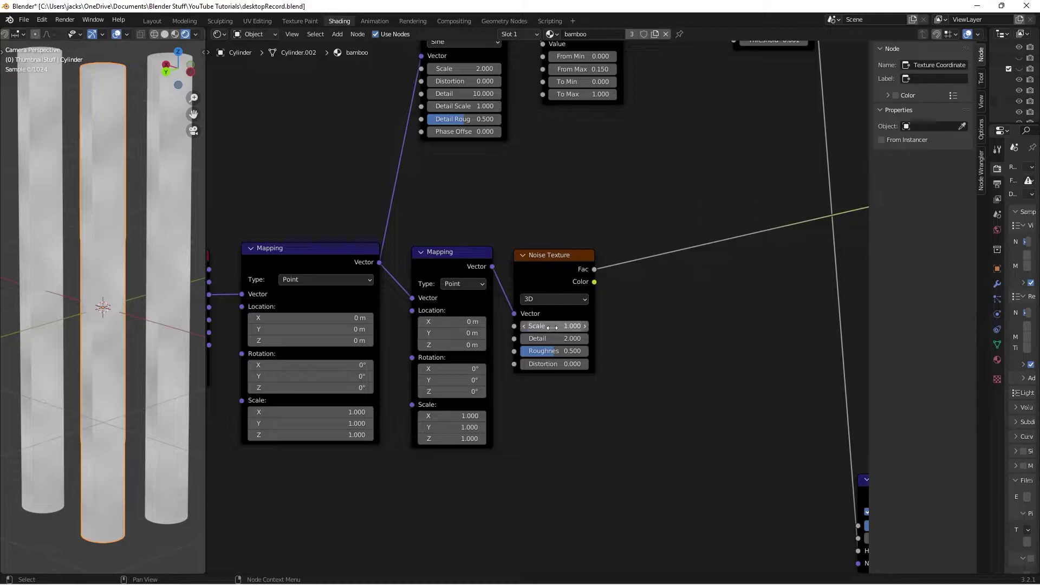
Set the Noise Texture's Detail to 14 and Roughness to 1
{"action": "left_click", "coordinate": [553, 335]}
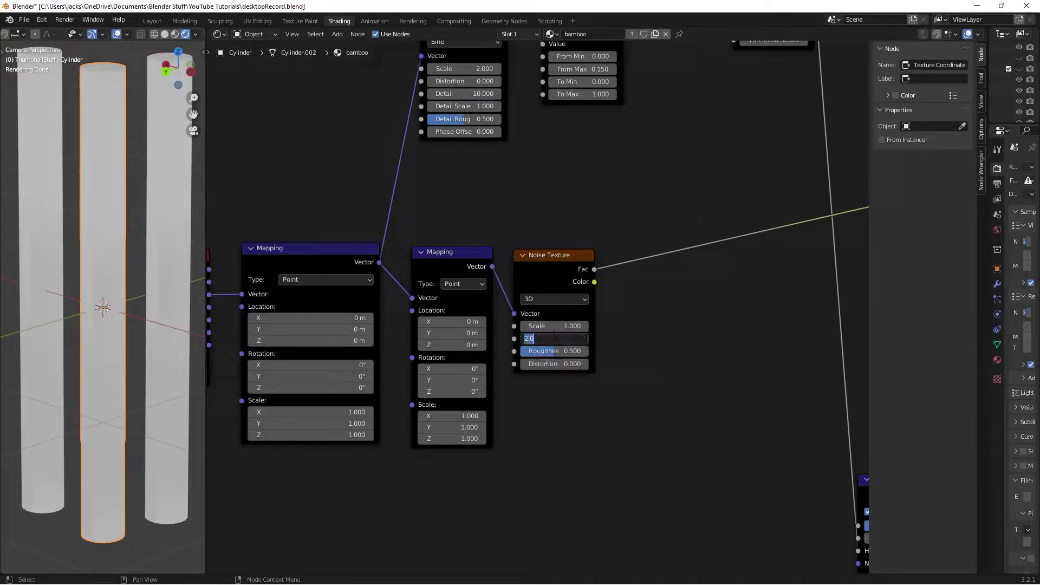
{"action": "type", "text": "14"}
{"action": "key", "text": "Return"}
{"action": "left_click", "coordinate": [554, 350]}
{"action": "type", "text": "1"}
{"action": "key", "text": "Return"}
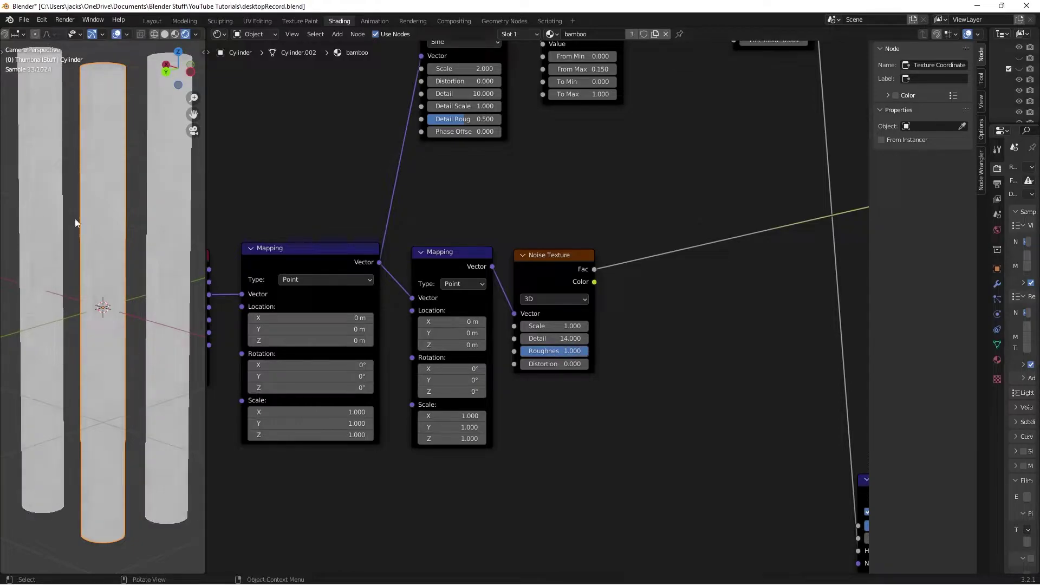
{"action": "scroll", "coordinate": [135, 212], "scroll_direction": "up", "scroll_amount": 3}
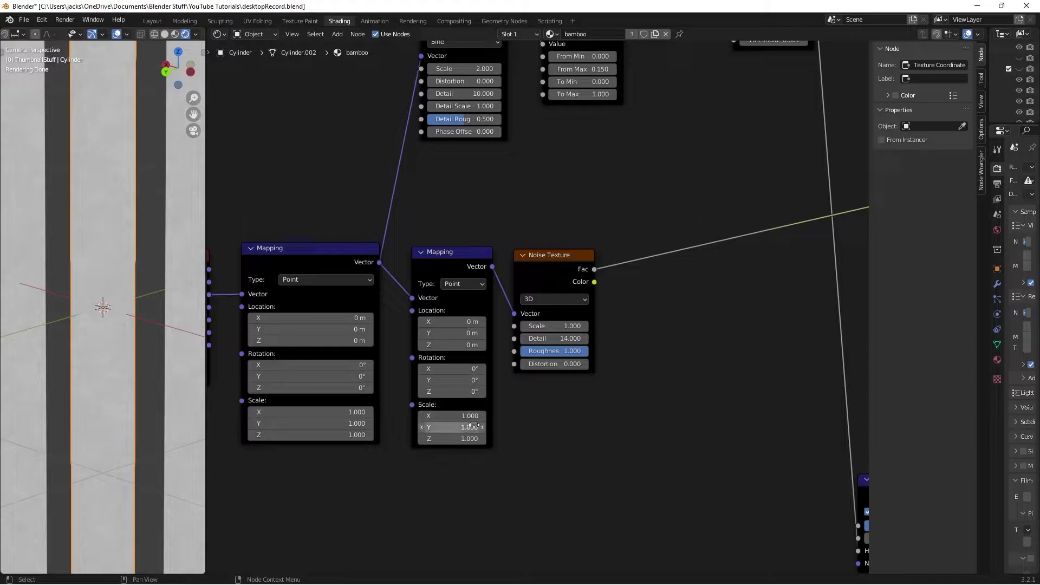
Set the second Mapping node's Y Scale to 0.25
{"action": "middle_click_drag", "start_coordinate": [374, 397], "coordinate": [437, 407]}
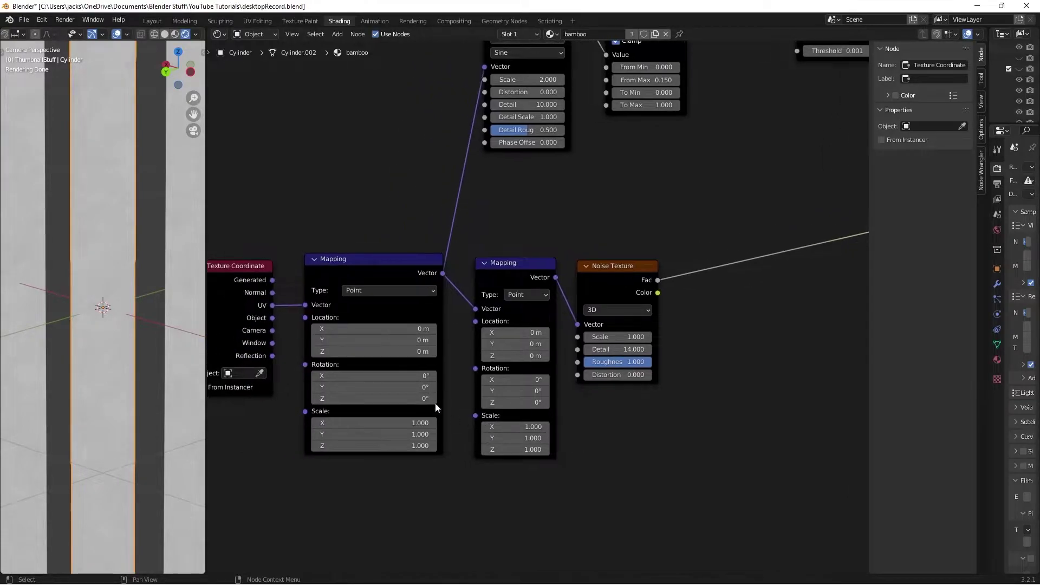
{"action": "double_click", "coordinate": [516, 438]}
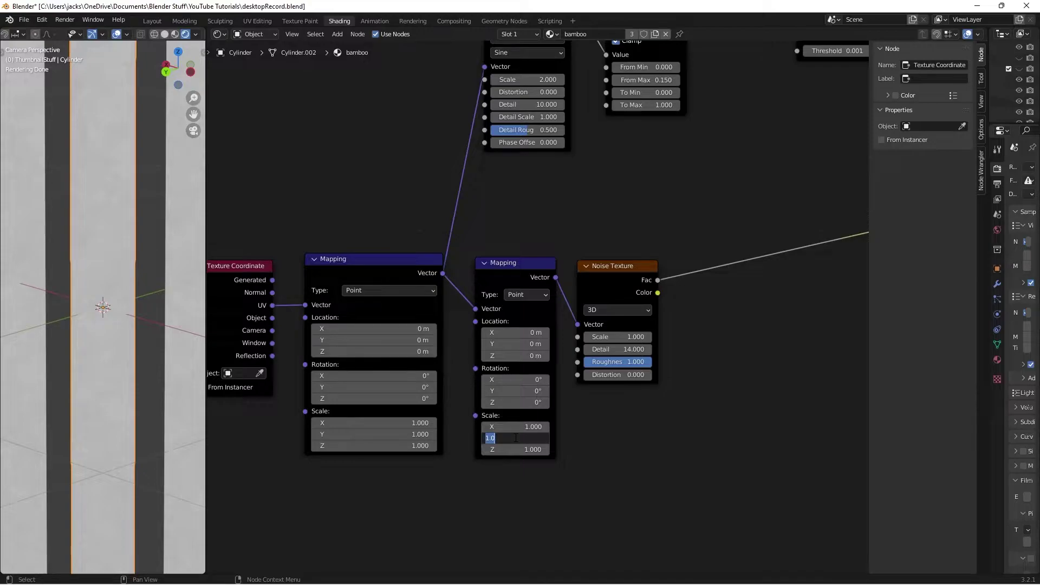
{"action": "type", "text": ".25"}
{"action": "key", "text": "Return"}
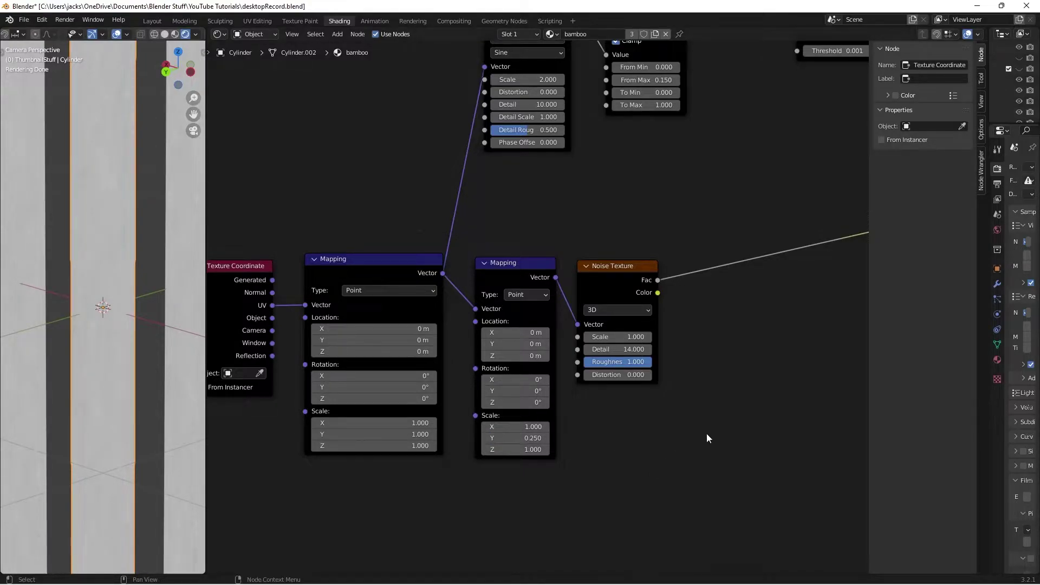
Add a Map Range node on the Noise Texture's Fac output link
{"action": "middle_click_drag", "start_coordinate": [727, 429], "coordinate": [670, 441]}
{"action": "key", "text": "shift+a"}
{"action": "left_click", "coordinate": [671, 440]}
{"action": "type", "text": "map range"}
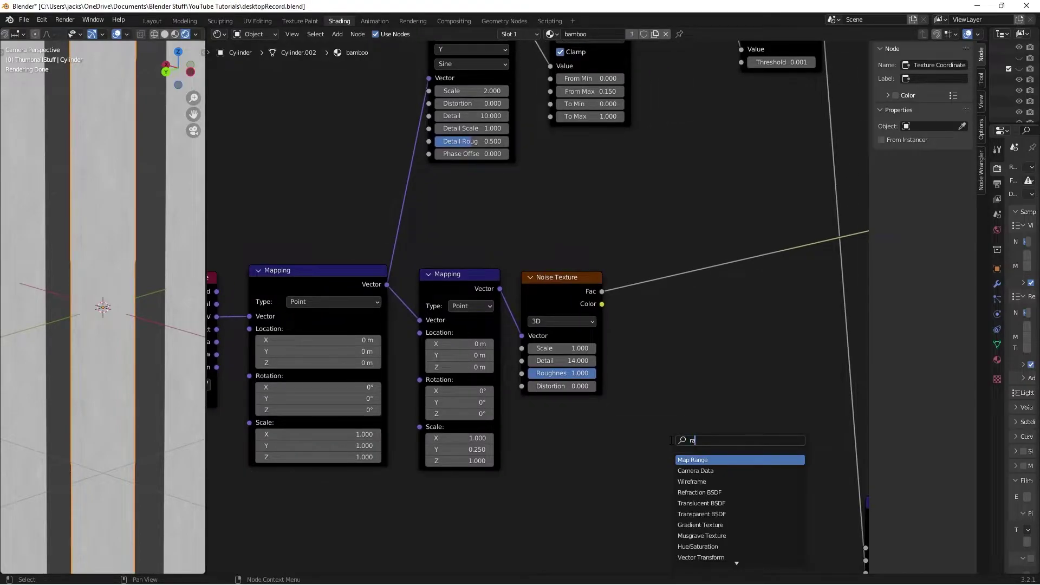
{"action": "key", "text": "Return"}
{"action": "left_click", "coordinate": [647, 259]}
{"action": "scroll", "coordinate": [726, 388], "scroll_direction": "down", "scroll_amount": 3, "text": "ctrl"}
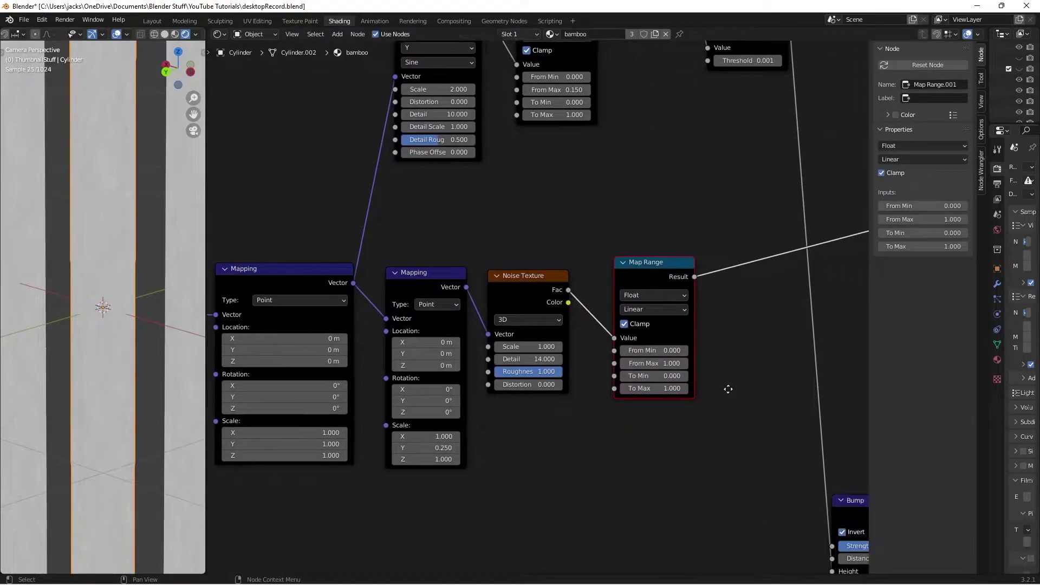
Set the new Map Range node's From Min to 0.3 and From Max to 0.7
{"action": "left_click", "coordinate": [648, 350]}
{"action": "type", "text": "0.3"}
{"action": "key", "text": "Return"}
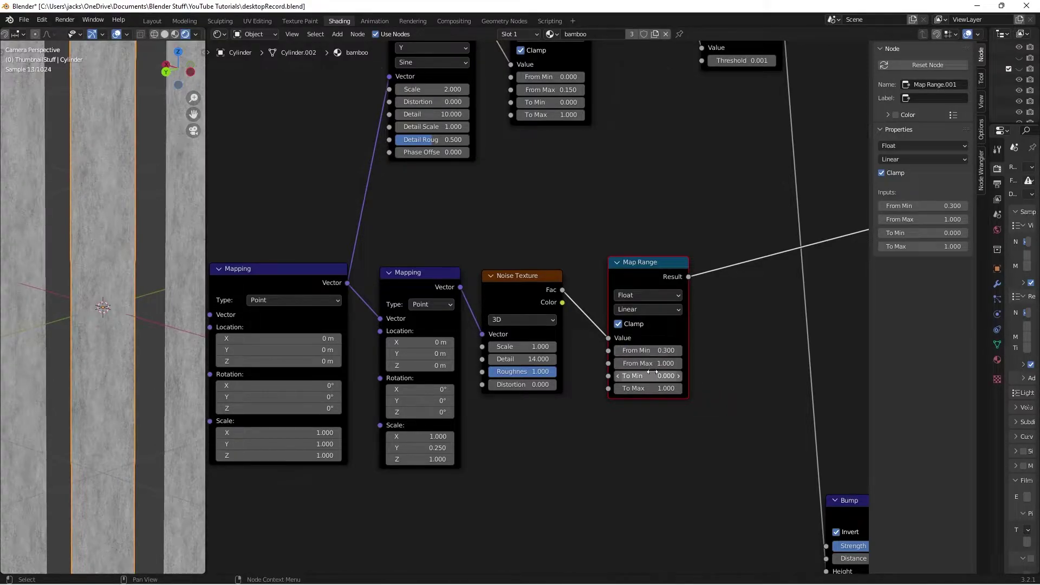
{"action": "left_click", "coordinate": [650, 363]}
{"action": "type", "text": "0.7"}
{"action": "key", "text": "Return"}
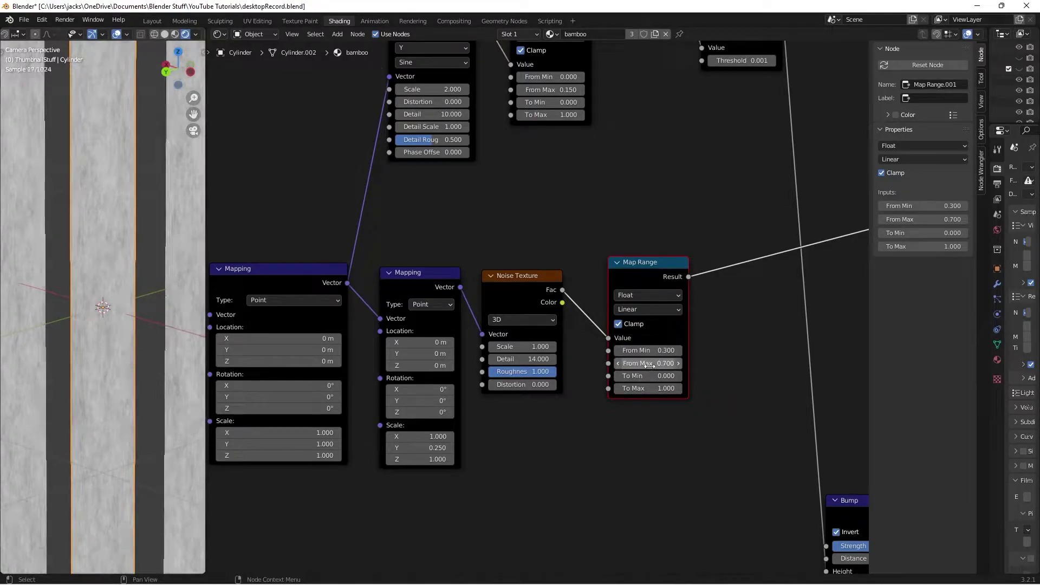
Feed the first Mapping node from the Texture Coordinate's Object output instead of UV
{"action": "middle_click_drag", "start_coordinate": [208, 333], "coordinate": [310, 303]}
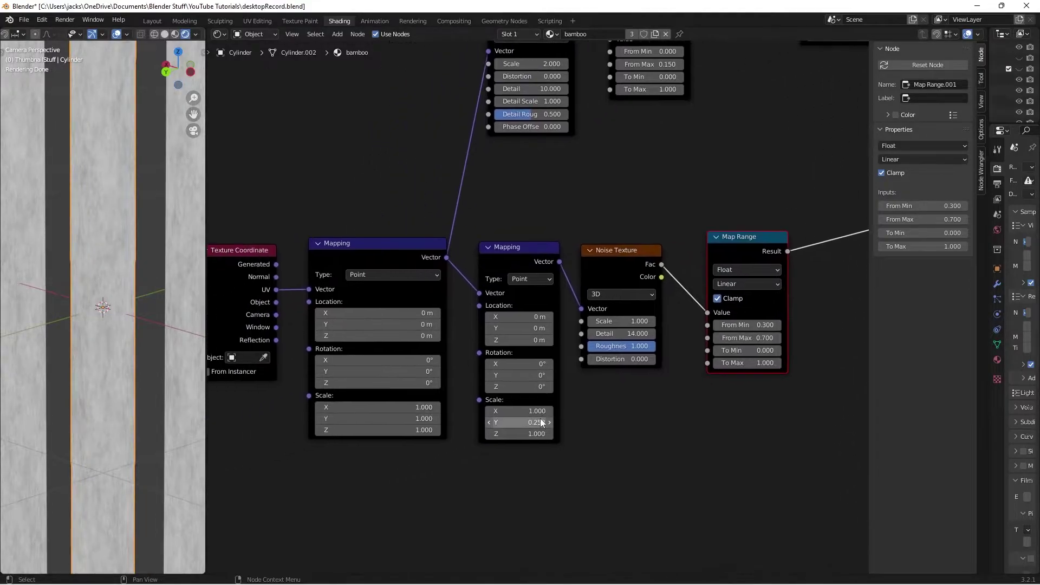
{"action": "scroll", "coordinate": [311, 303], "scroll_direction": "down", "scroll_amount": 1}
{"action": "left_click_drag", "start_coordinate": [313, 303], "coordinate": [344, 293]}
Set the second Mapping node's Scale to 1 in Y and 0.25 in Z, and save the file
{"action": "middle_click_drag", "start_coordinate": [441, 168], "coordinate": [426, 265]}
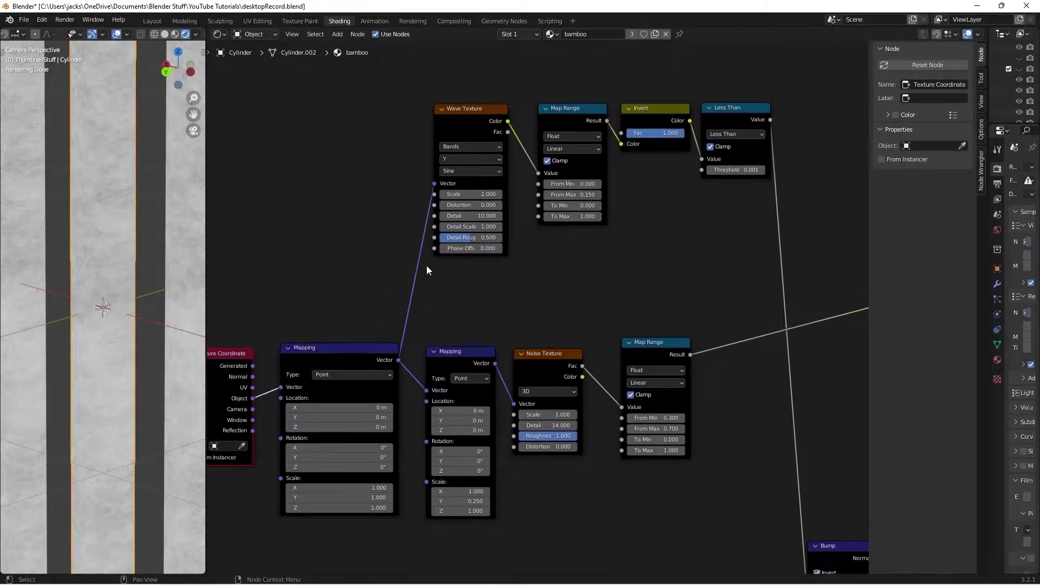
{"action": "middle_click_drag", "start_coordinate": [476, 382], "coordinate": [466, 328]}
{"action": "scroll", "coordinate": [449, 456], "scroll_direction": "up", "scroll_amount": 1}
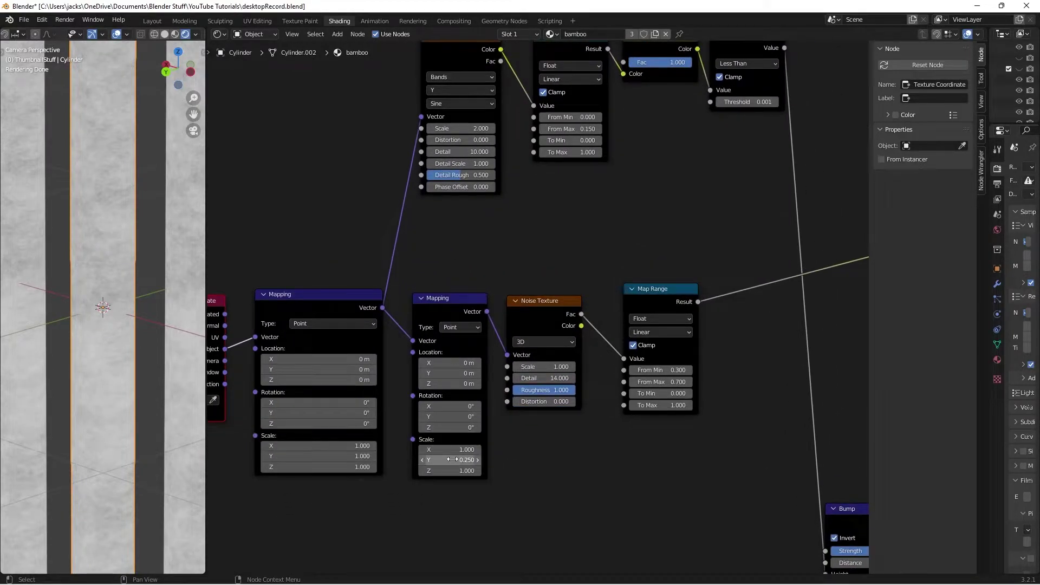
{"action": "left_click", "coordinate": [452, 459]}
{"action": "type", "text": "1"}
{"action": "key", "text": "Return"}
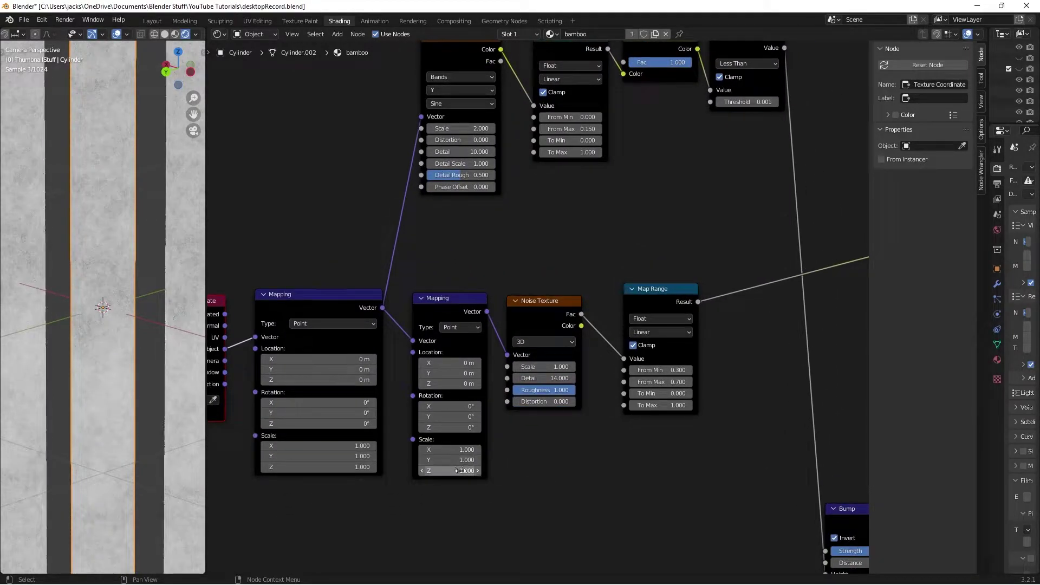
{"action": "left_click", "coordinate": [460, 471]}
{"action": "type", "text": ".25"}
{"action": "key", "text": "Return"}
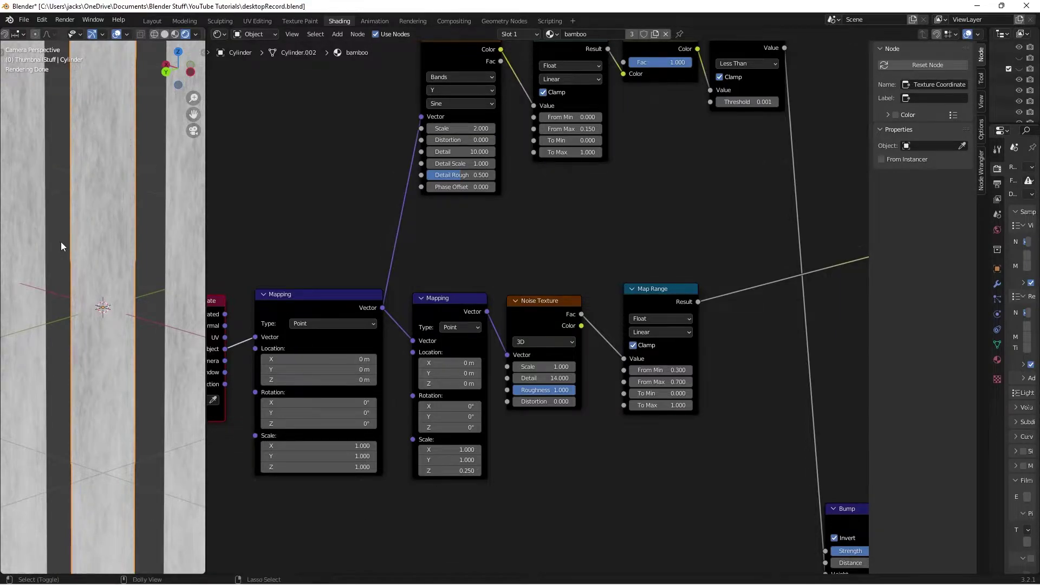
{"action": "key", "text": "ctrl+shift+s"}
Preview the Principled BSDF shader on the cylinders
{"action": "left_click", "coordinate": [794, 130]}
{"action": "middle_click_drag", "start_coordinate": [444, 242], "coordinate": [467, 320]}
{"action": "scroll", "coordinate": [467, 319], "scroll_direction": "down", "scroll_amount": 1}
{"action": "middle_click_drag", "start_coordinate": [561, 290], "coordinate": [494, 299]}
{"action": "left_click", "coordinate": [718, 271], "text": "ctrl+shift"}
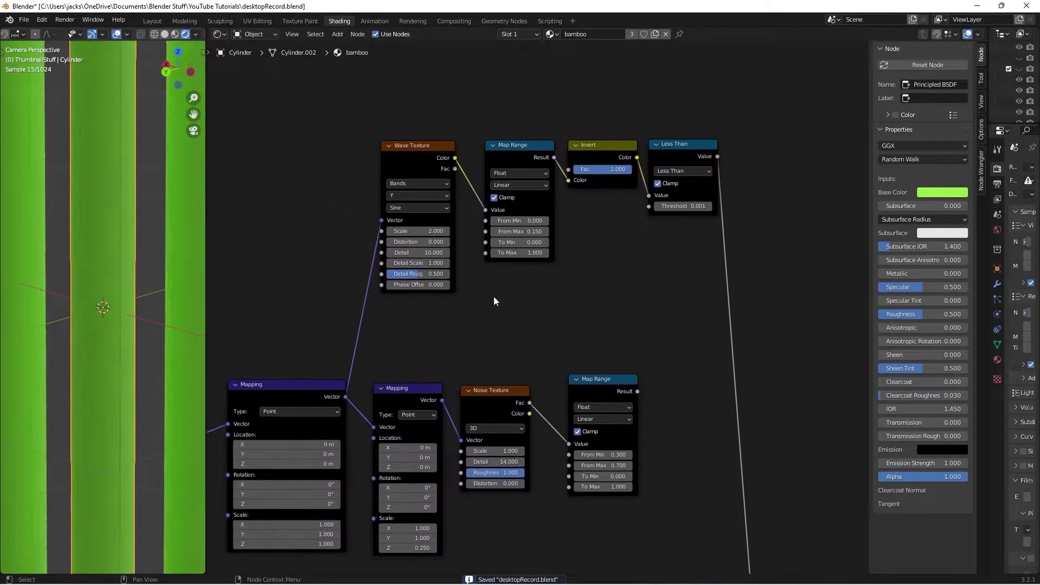
Preview the Wave Texture on the cylinders, set its bands direction to Z, and save the file
{"action": "left_click", "coordinate": [419, 154], "text": "ctrl+shift"}
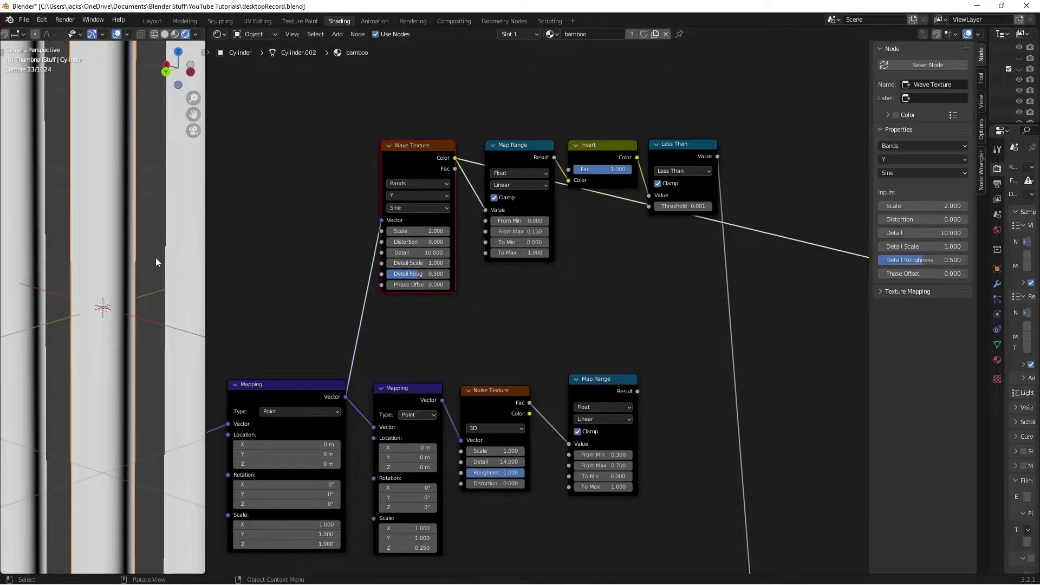
{"action": "left_click", "coordinate": [411, 195]}
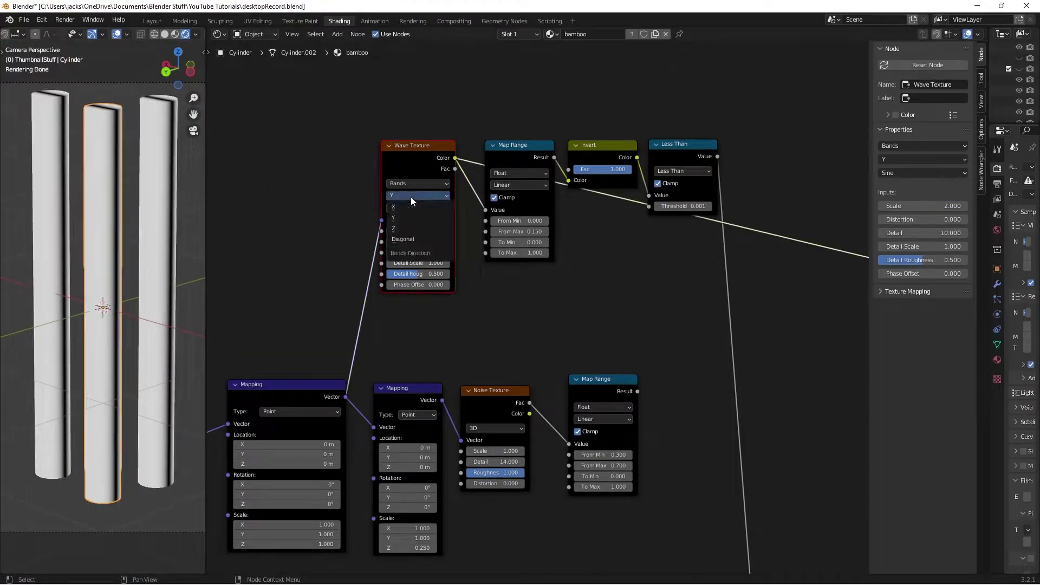
{"action": "left_click", "coordinate": [408, 227]}
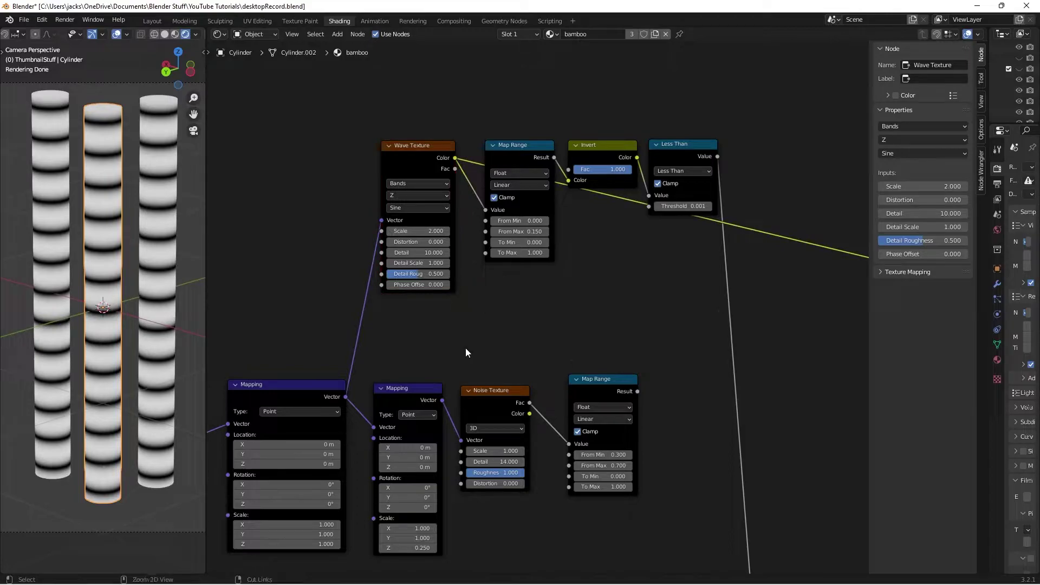
{"action": "key", "text": "ctrl+s"}
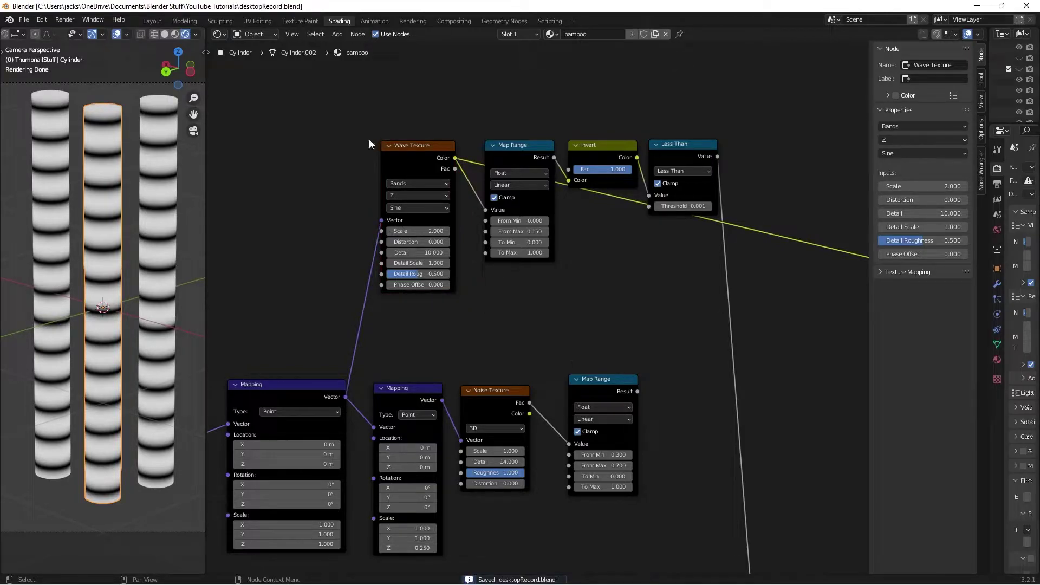
Nudge the Wave Texture and second Mapping nodes into tidier positions and save the file
{"action": "left_click_drag", "start_coordinate": [406, 163], "coordinate": [401, 170]}
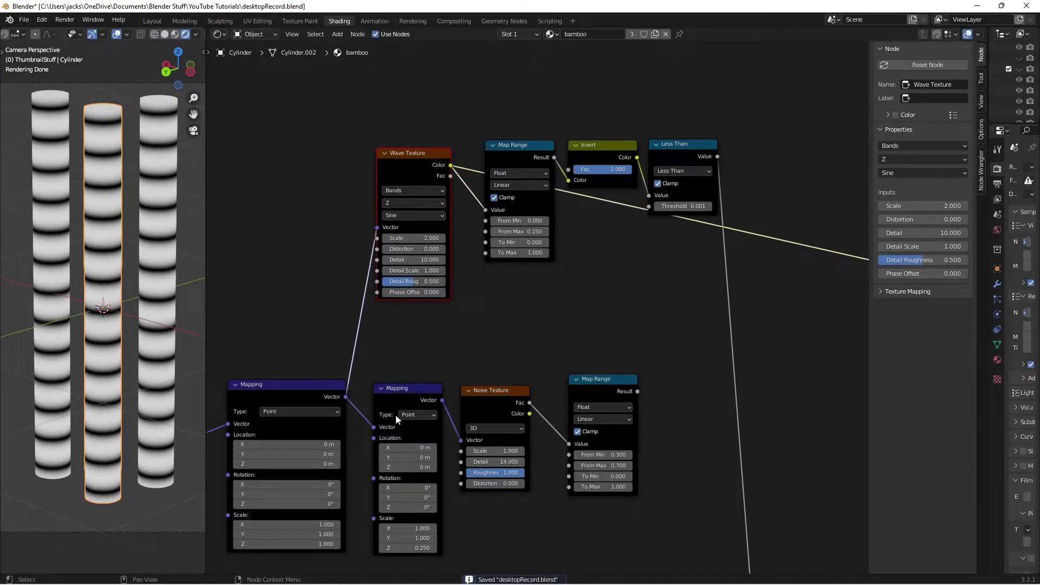
{"action": "left_click_drag", "start_coordinate": [396, 415], "coordinate": [394, 411]}
{"action": "middle_click_drag", "start_coordinate": [397, 355], "coordinate": [457, 365]}
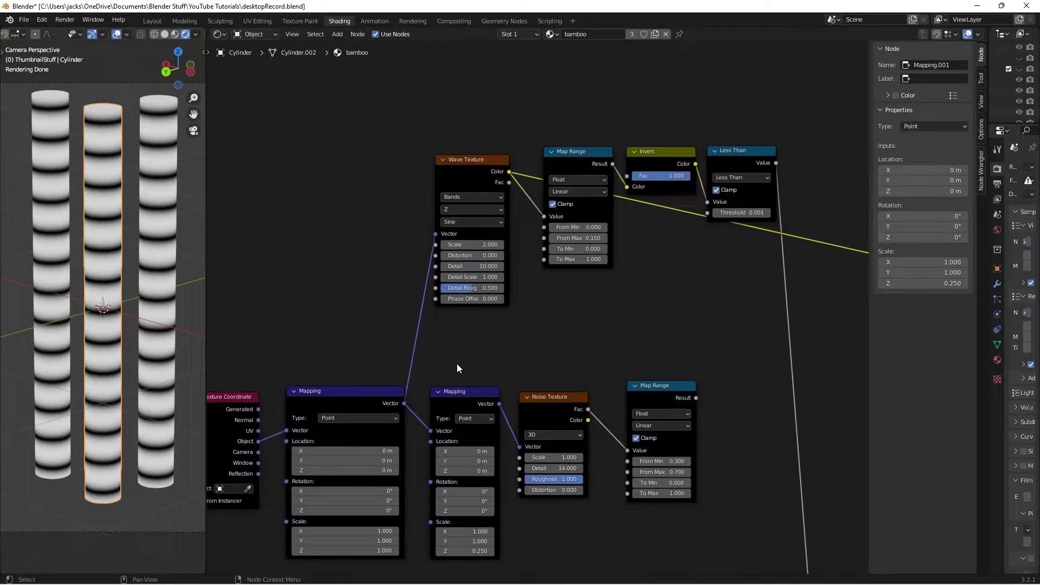
{"action": "left_click_drag", "start_coordinate": [460, 173], "coordinate": [452, 174]}
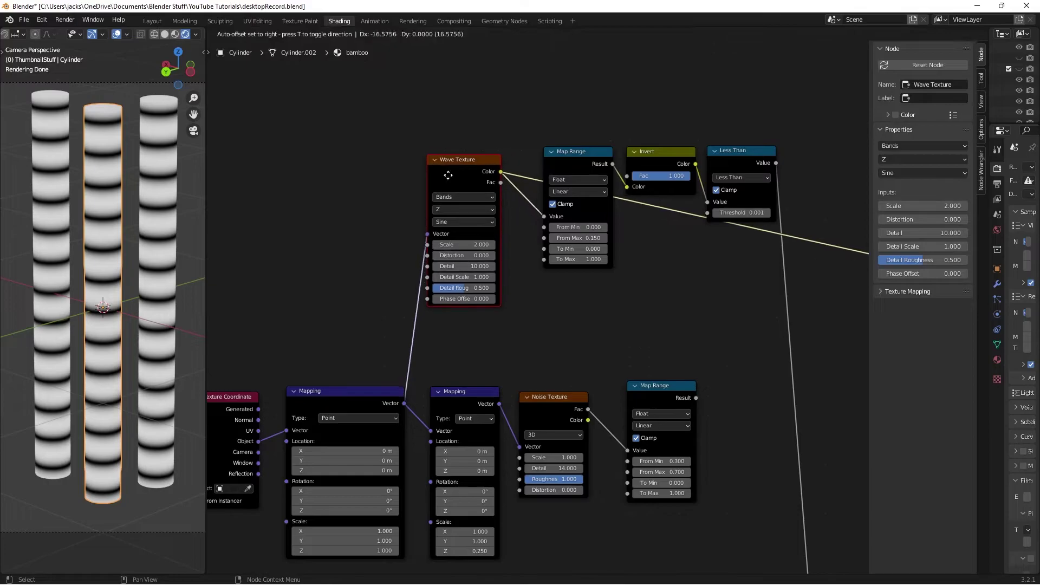
{"action": "left_click_drag", "start_coordinate": [451, 395], "coordinate": [445, 392]}
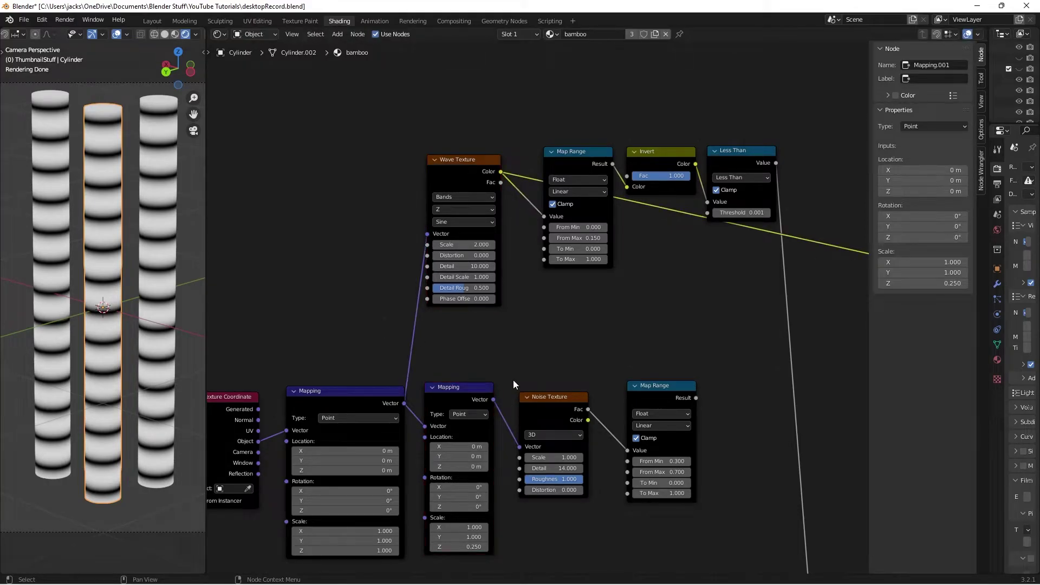
{"action": "key", "text": "ctrl+s"}
Set the Wave Texture's Scale to 1
{"action": "middle_click_drag", "start_coordinate": [467, 323], "coordinate": [473, 331]}
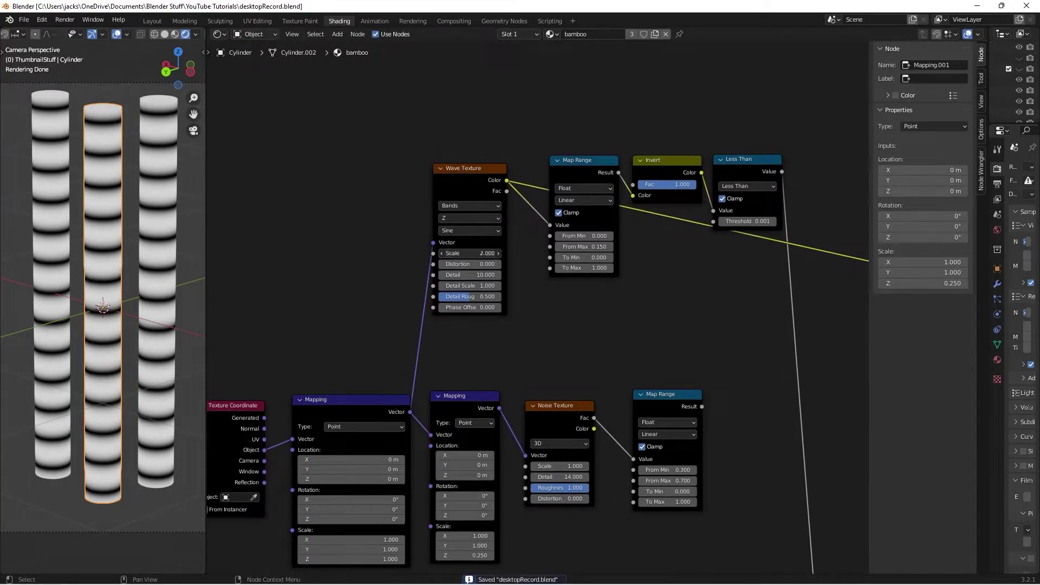
{"action": "left_click", "coordinate": [477, 253]}
{"action": "type", "text": "1"}
{"action": "key", "text": "Return"}
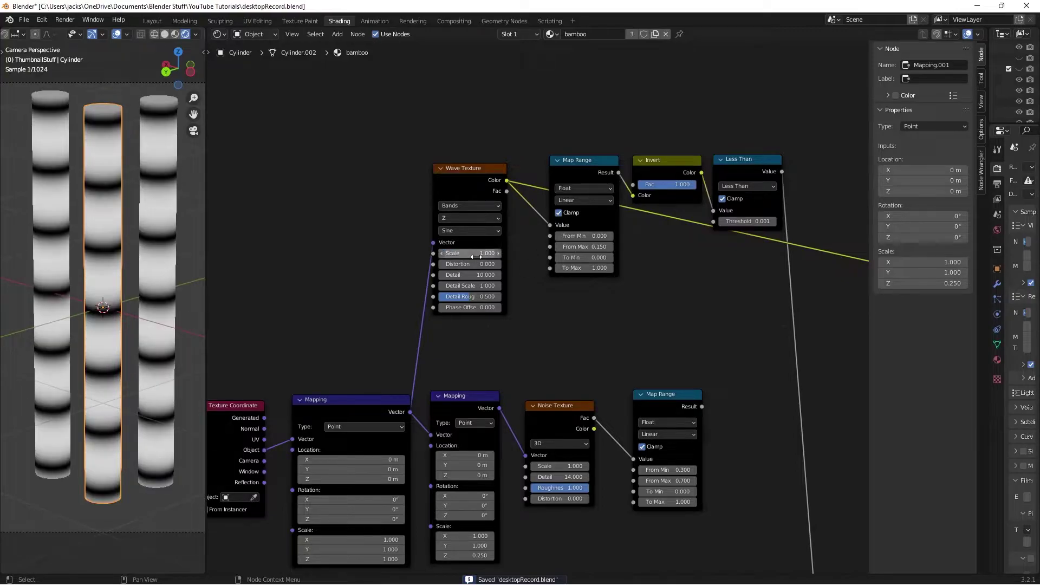
Move the Noise Texture and its Map Range closer to the second Mapping node, and save the file
{"action": "middle_click_drag", "start_coordinate": [552, 417], "coordinate": [461, 314]}
{"action": "left_click", "coordinate": [461, 321]}
{"action": "key", "text": "b"}
{"action": "left_click_drag", "start_coordinate": [454, 345], "coordinate": [447, 337]}
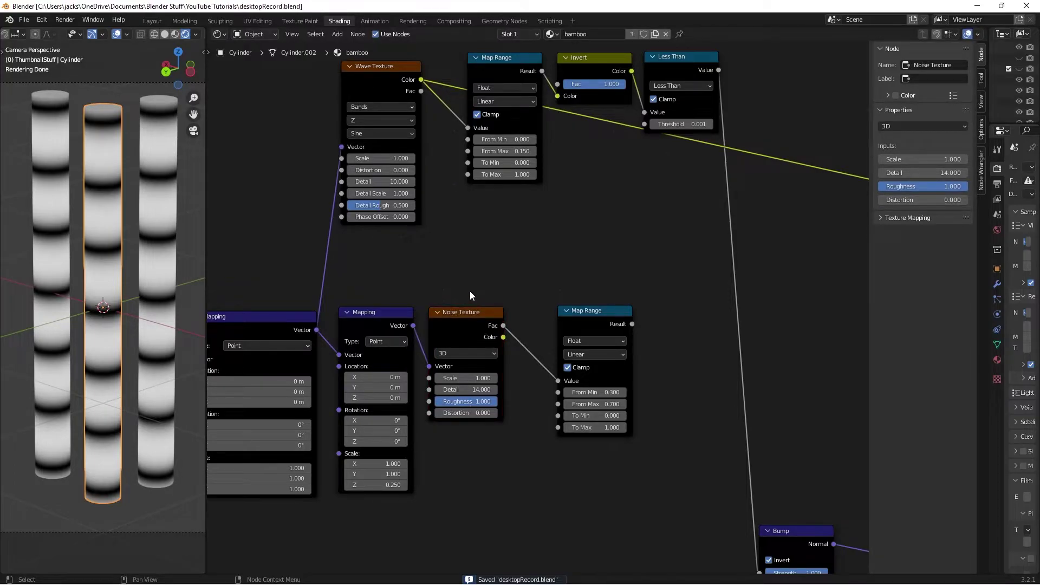
{"action": "left_click_drag", "start_coordinate": [577, 314], "coordinate": [537, 315]}
{"action": "left_click", "coordinate": [547, 297]}
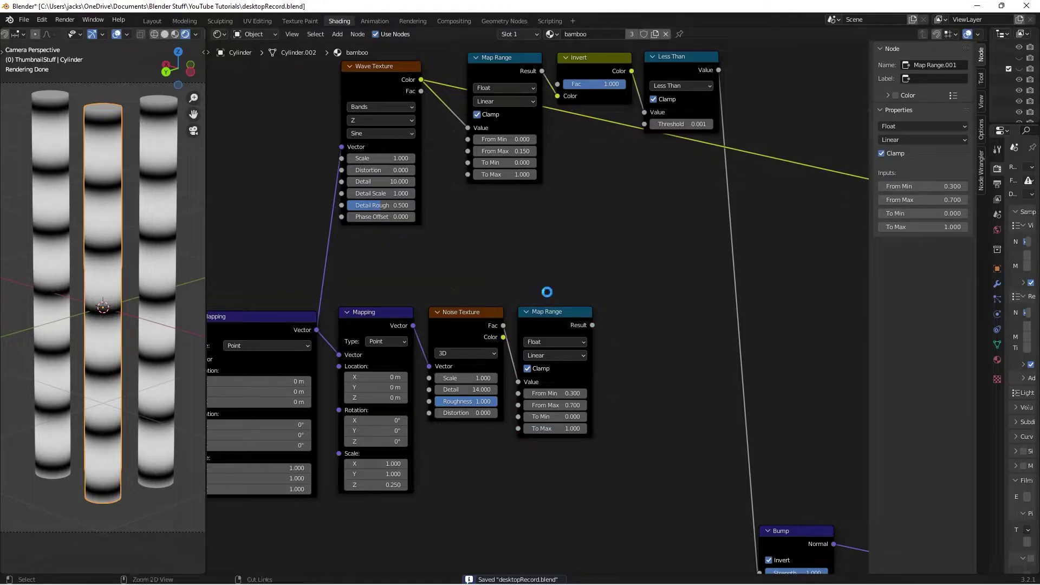
{"action": "key", "text": "ctrl+s"}
Add a second Bump node between the noise's Map Range and the existing Bump node
{"action": "middle_click_drag", "start_coordinate": [547, 297], "coordinate": [551, 253]}
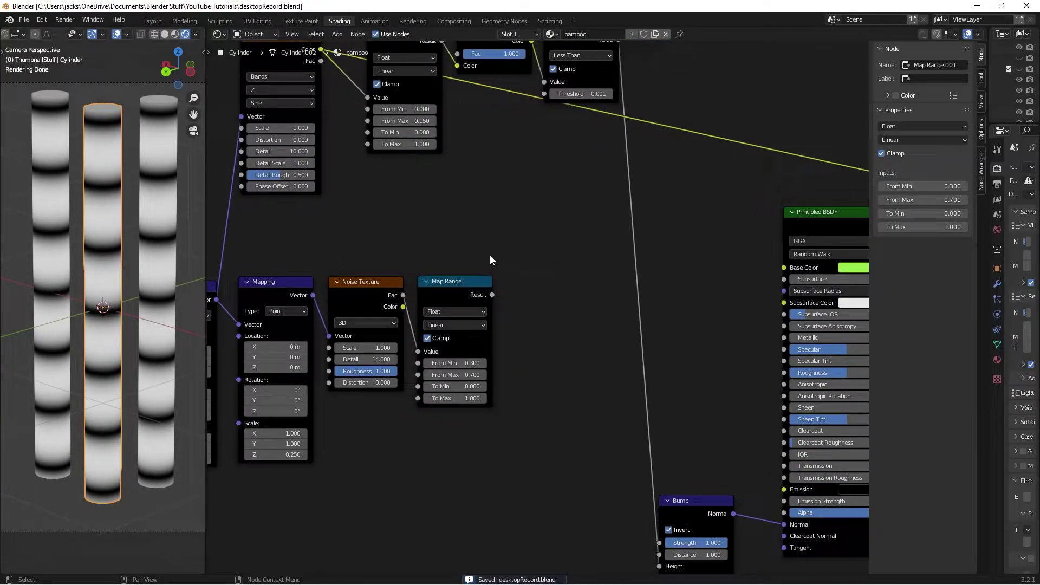
{"action": "scroll", "coordinate": [490, 255], "scroll_direction": "up", "scroll_amount": 1}
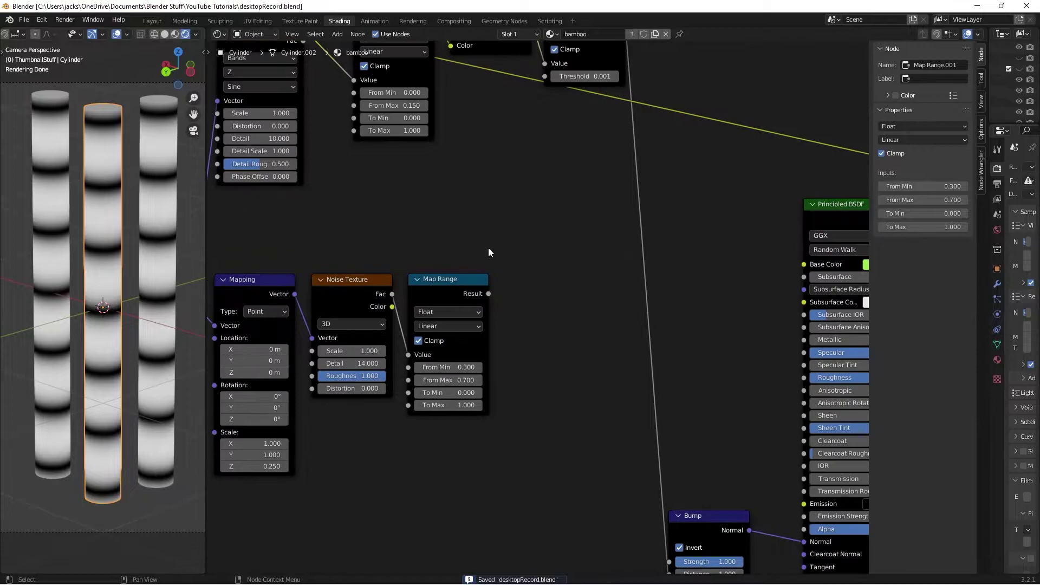
{"action": "key", "text": "shift+a"}
{"action": "left_click", "coordinate": [541, 307]}
{"action": "type", "text": "bump"}
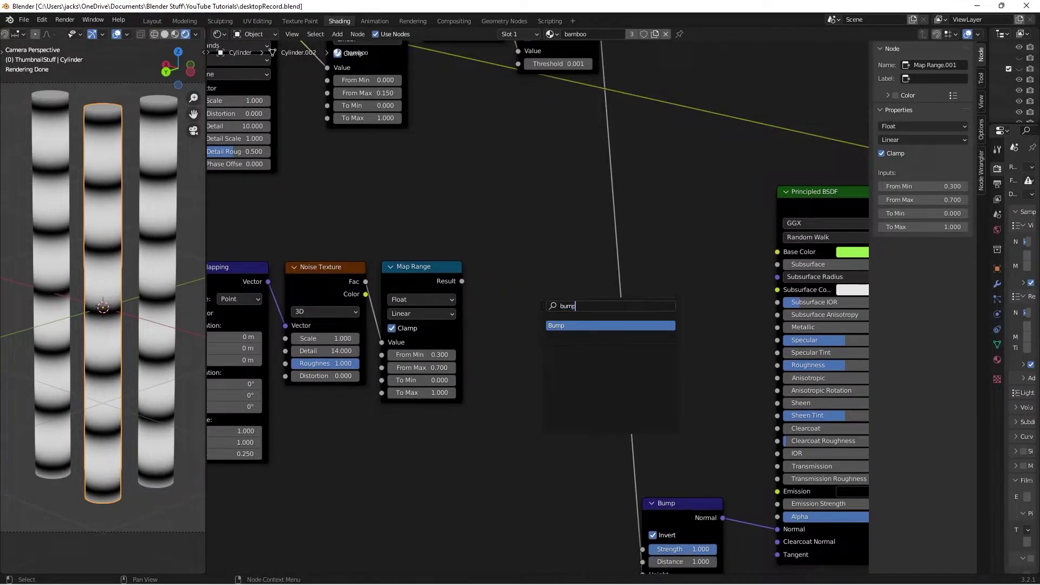
{"action": "key", "text": "Return"}
{"action": "left_click", "coordinate": [500, 471]}
{"action": "middle_click_drag", "start_coordinate": [499, 471], "coordinate": [480, 410]}
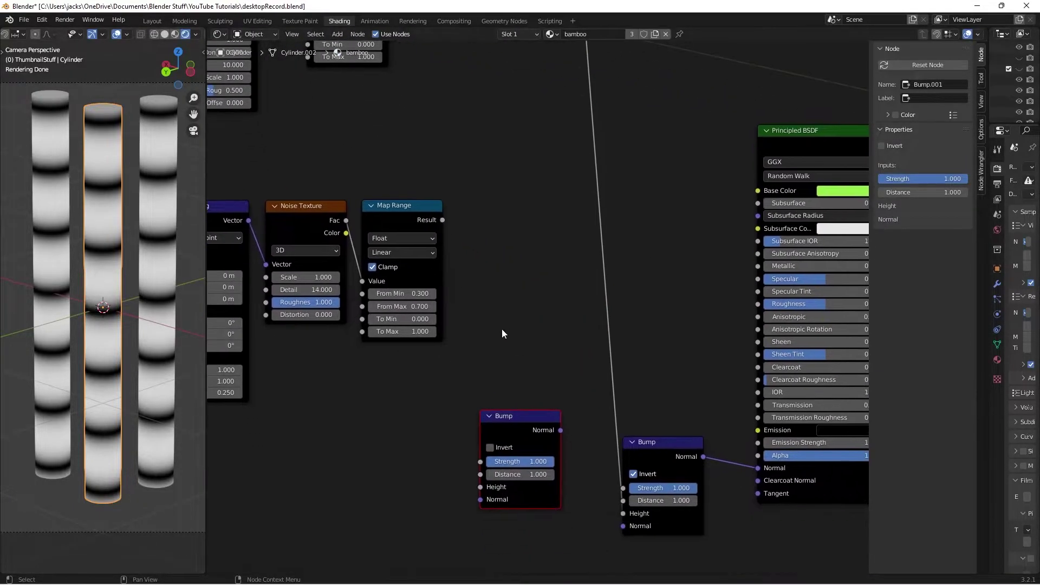
Preview the noise's Map Range, connect its Result to the new Bump node's Height, and position that node beside the existing Bump
{"action": "left_click", "coordinate": [411, 213], "text": "ctrl+shift"}
{"action": "left_click_drag", "start_coordinate": [504, 434], "coordinate": [542, 456]}
{"action": "left_click_drag", "start_coordinate": [442, 221], "coordinate": [517, 509]}
{"action": "left_click_drag", "start_coordinate": [551, 448], "coordinate": [519, 455]}
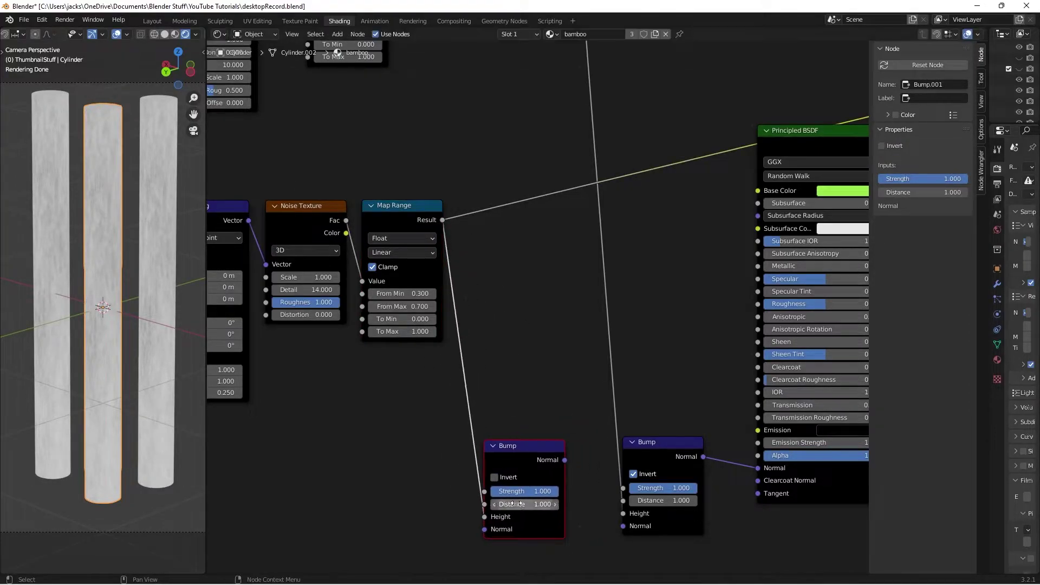
Set the new Bump node's Strength to 0.2 and preview its output on the cylinders
{"action": "left_click", "coordinate": [515, 487]}
{"action": "type", "text": "0"}
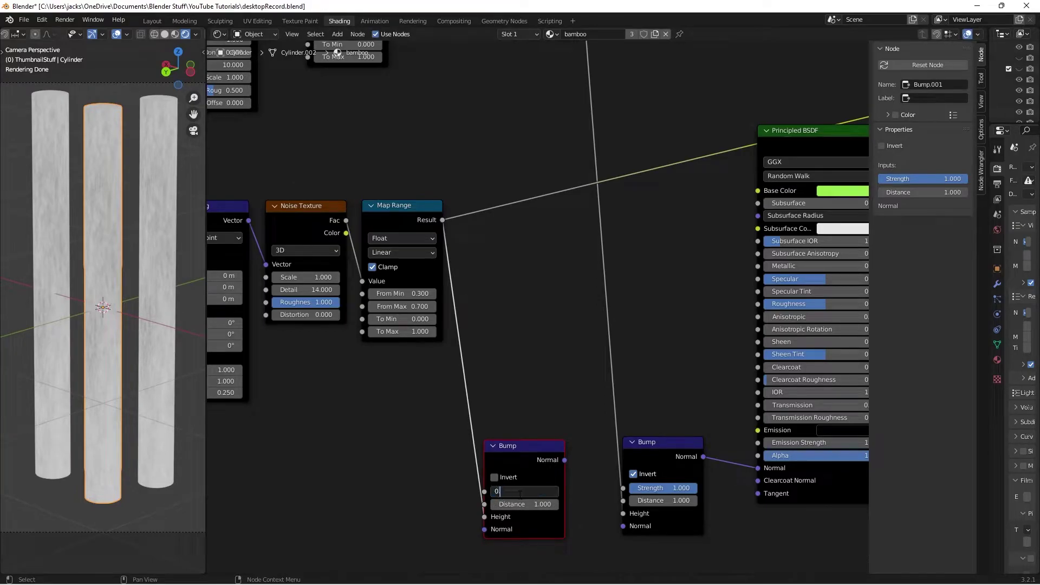
{"action": "type", "text": ".2"}
{"action": "key", "text": "Return"}
{"action": "left_click", "coordinate": [511, 449], "text": "ctrl+shift"}
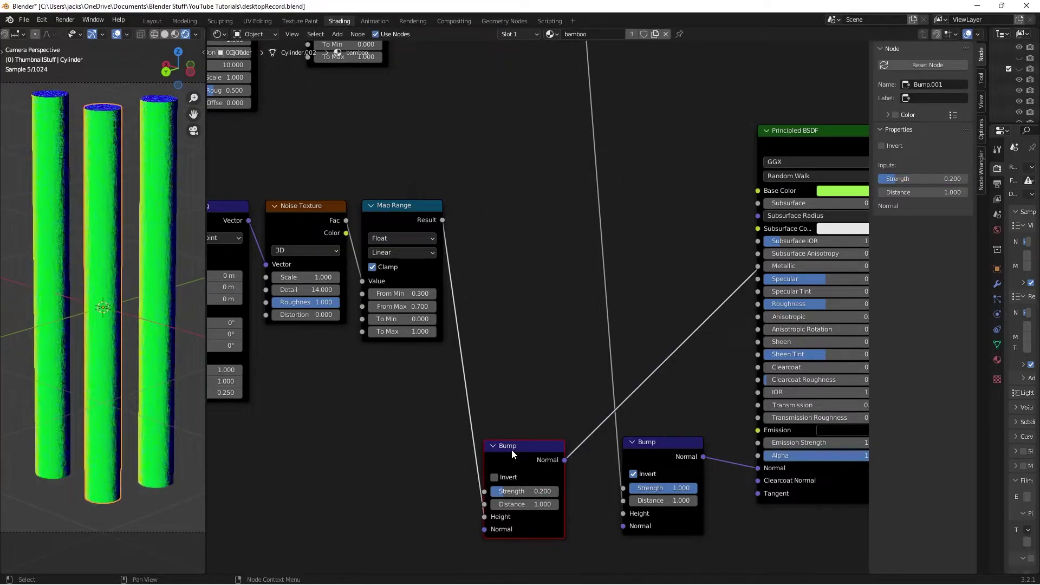
Inspect the bump detail on the cylinders up close, and set the Noise Texture's Distortion to 0.5
{"action": "scroll", "coordinate": [125, 288], "scroll_direction": "up", "scroll_amount": 5}
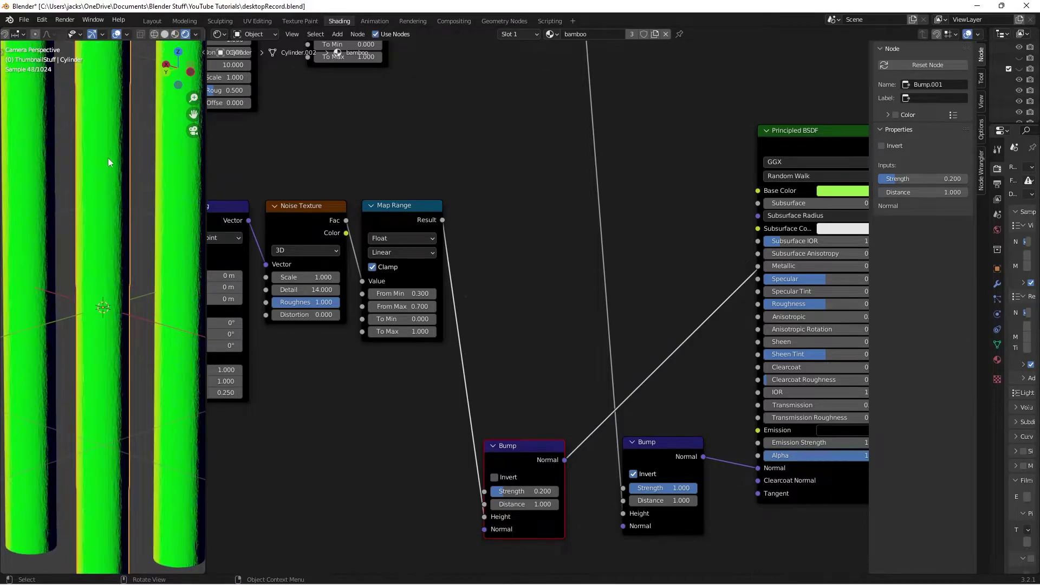
{"action": "middle_click_drag", "start_coordinate": [296, 349], "coordinate": [394, 380]}
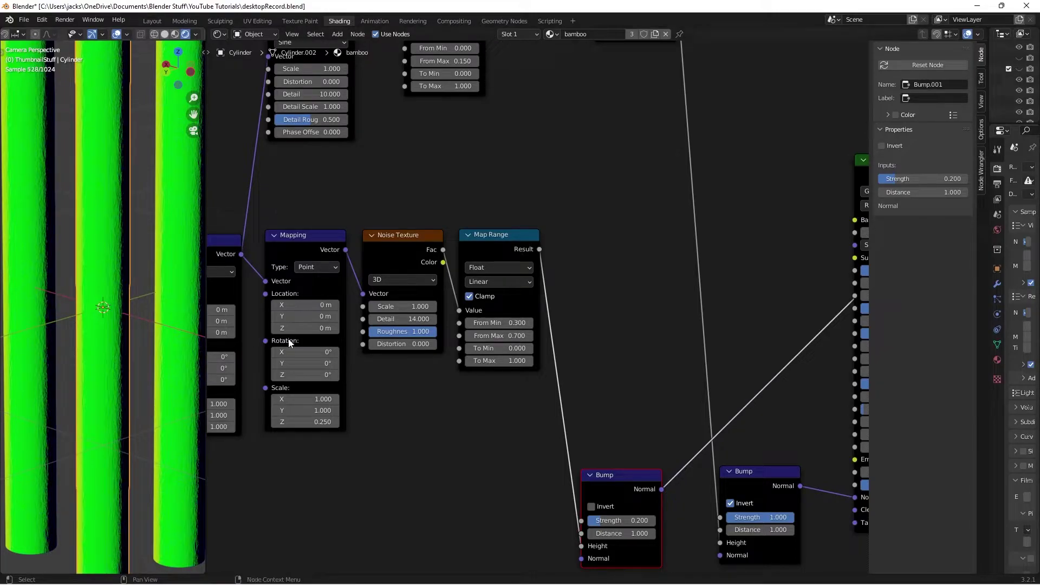
{"action": "left_click", "coordinate": [374, 344]}
{"action": "type", "text": "0"}
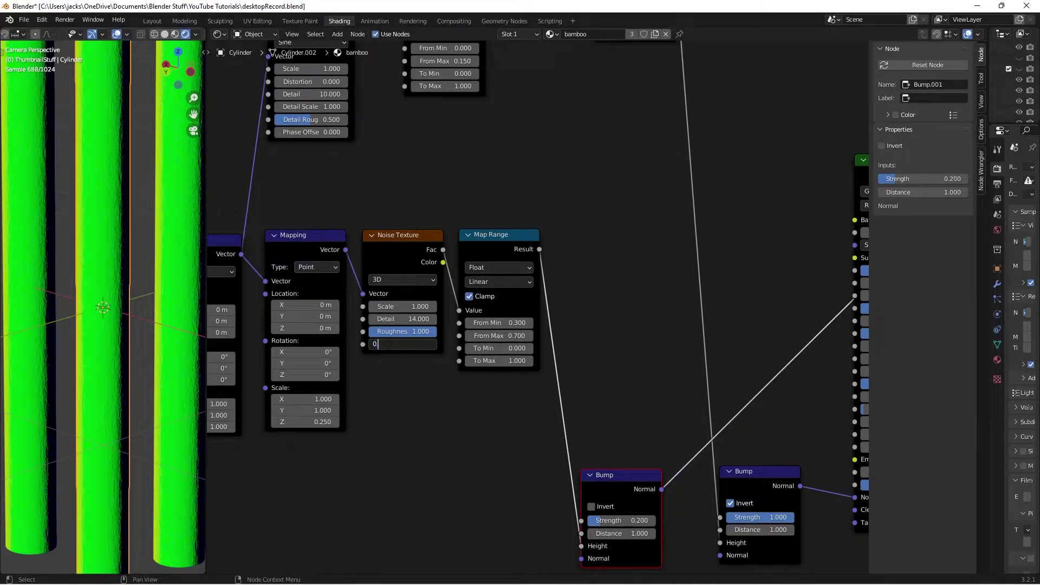
{"action": "type", "text": ".5"}
{"action": "key", "text": "Return"}
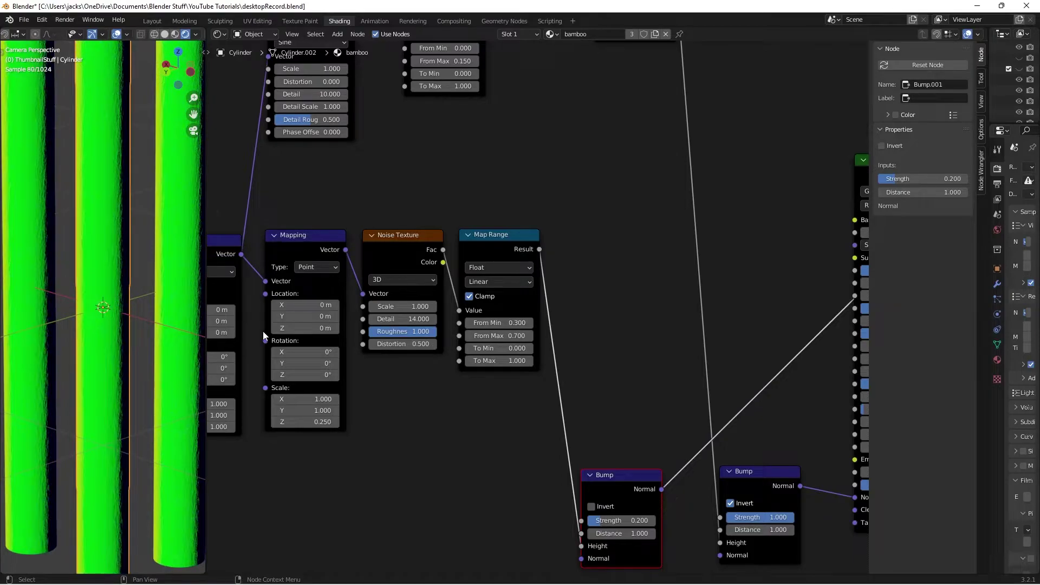
Connect the noise Bump's Normal output to the ring Bump's Normal input, and move the two Bump nodes closer together
{"action": "middle_click_drag", "start_coordinate": [573, 475], "coordinate": [405, 364]}
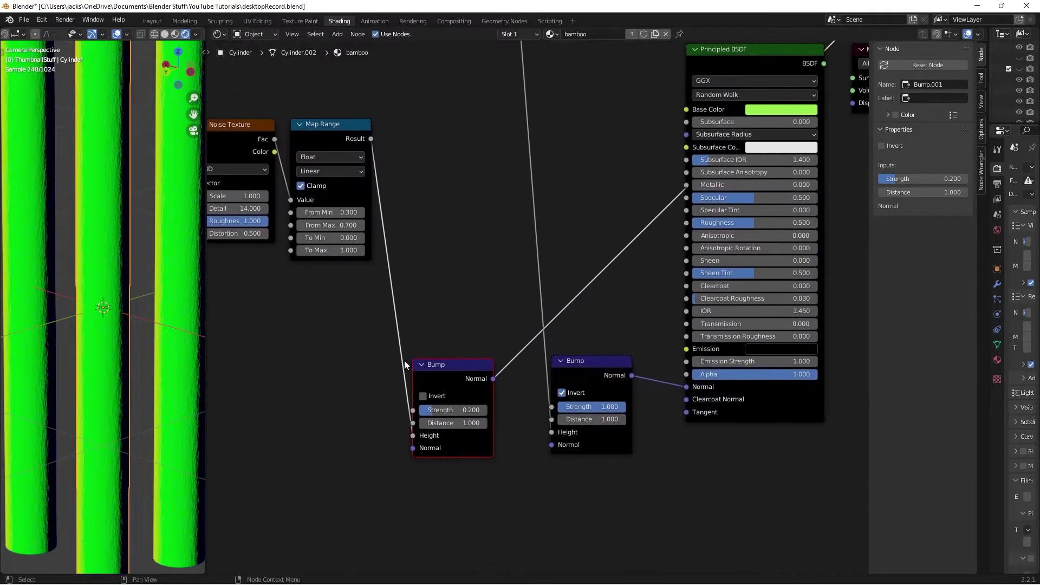
{"action": "left_click_drag", "start_coordinate": [493, 381], "coordinate": [551, 445]}
{"action": "left_click_drag", "start_coordinate": [572, 366], "coordinate": [559, 363]}
{"action": "left_click", "coordinate": [460, 364]}
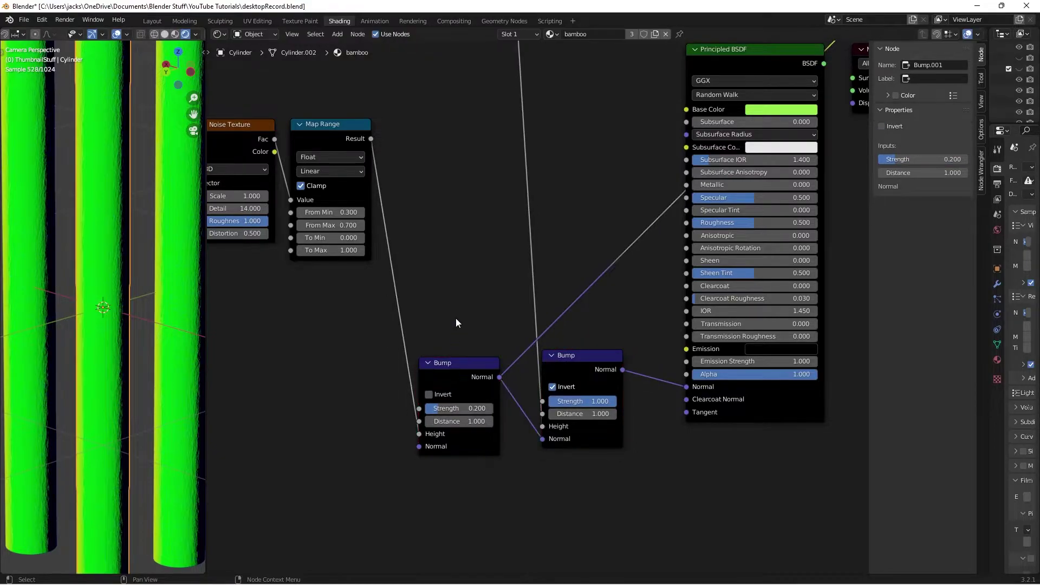
Preview the Principled BSDF on the cylinders and examine the combined bump detail from afar and up close
{"action": "scroll", "coordinate": [539, 312], "scroll_direction": "down", "scroll_amount": 1}
{"action": "left_click", "coordinate": [711, 370], "text": "ctrl+shift"}
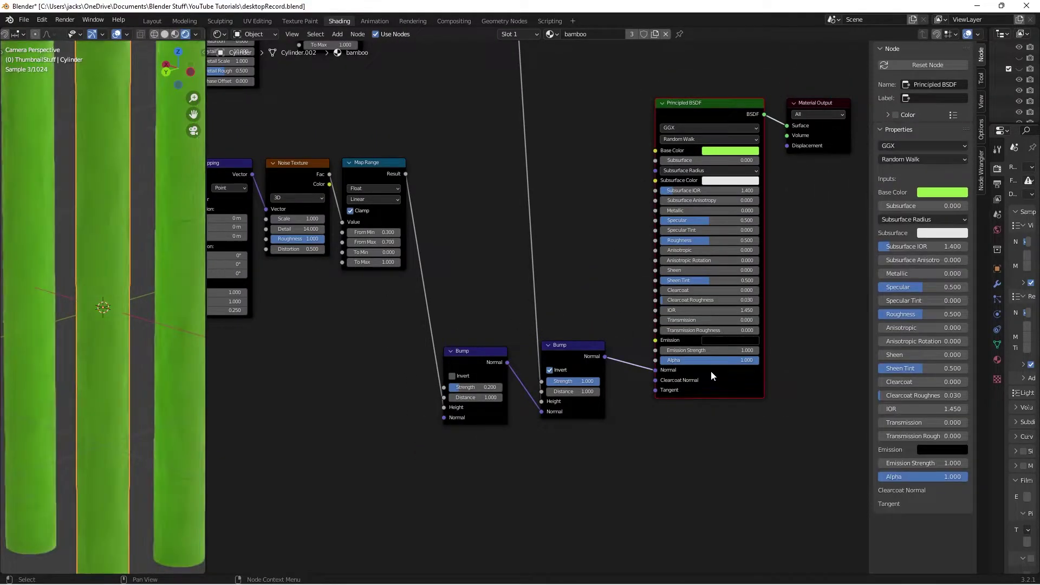
{"action": "scroll", "coordinate": [79, 273], "scroll_direction": "down", "scroll_amount": 3}
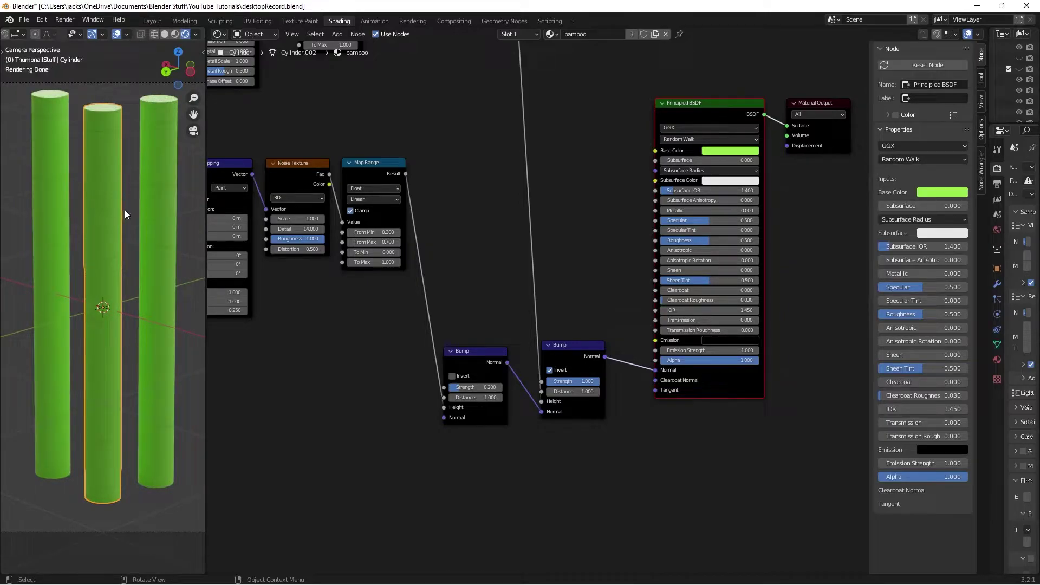
{"action": "scroll", "coordinate": [102, 278], "scroll_direction": "up", "scroll_amount": 5}
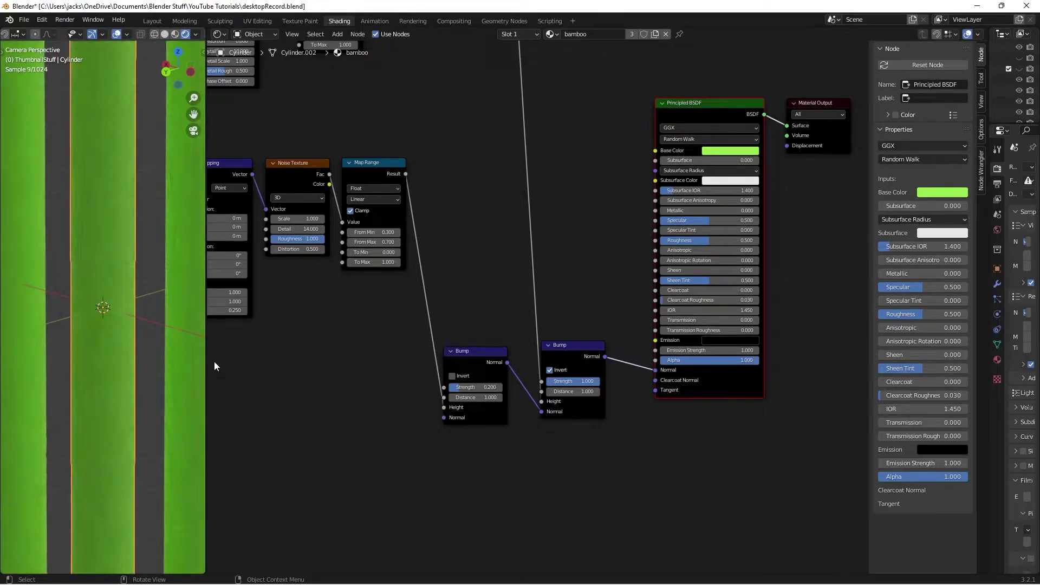
Try a Strength of 1 on the noise Bump node and save the file
{"action": "left_click", "coordinate": [471, 386]}
{"action": "type", "text": "1"}
{"action": "key", "text": "Return"}
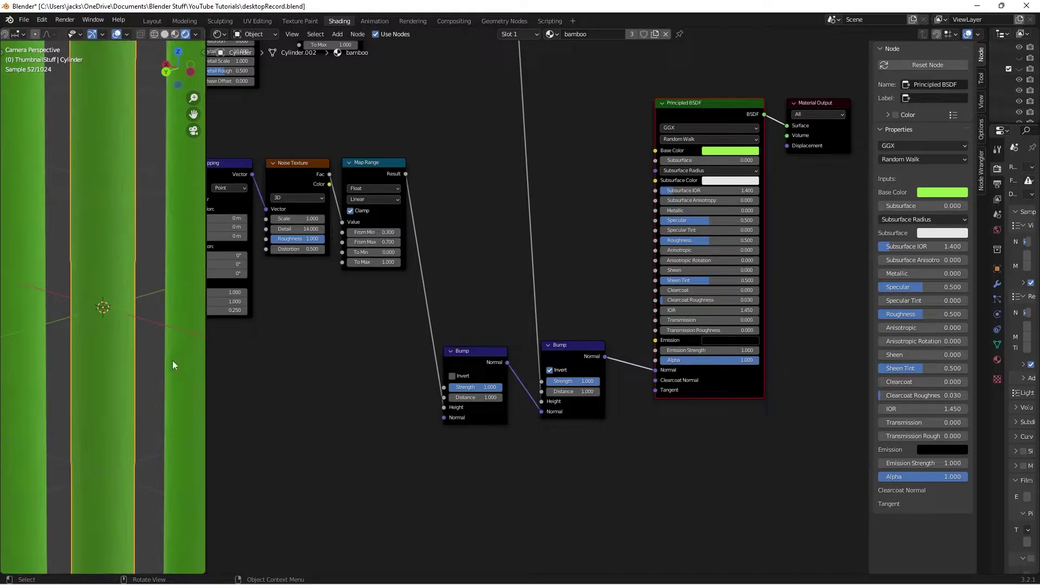
{"action": "key", "text": "ctrl+s"}
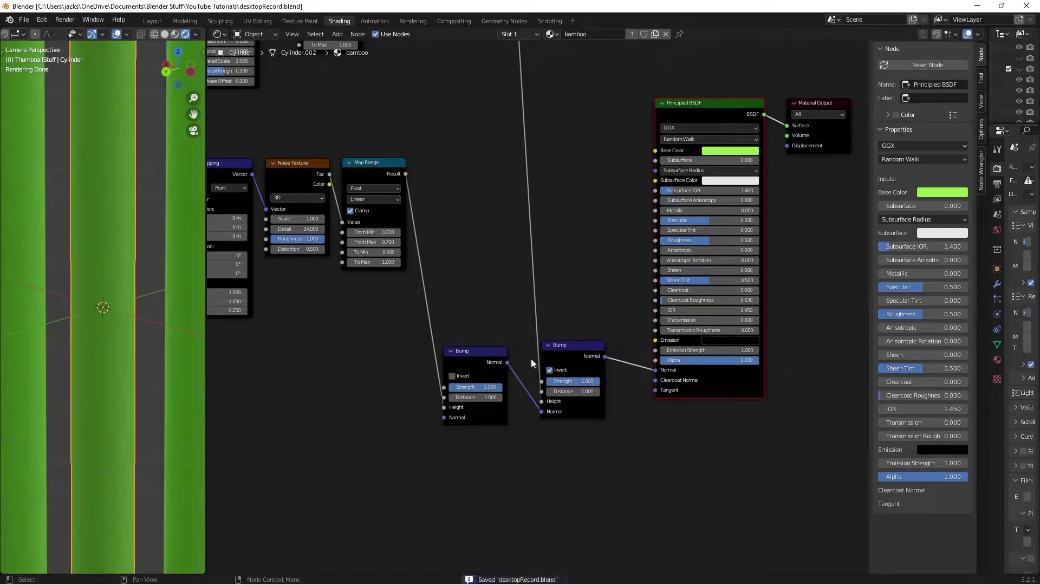
Set the noise Bump node's Strength back to 0.2
{"action": "left_click", "coordinate": [466, 387]}
{"action": "type", "text": "0.2"}
{"action": "key", "text": "Return"}
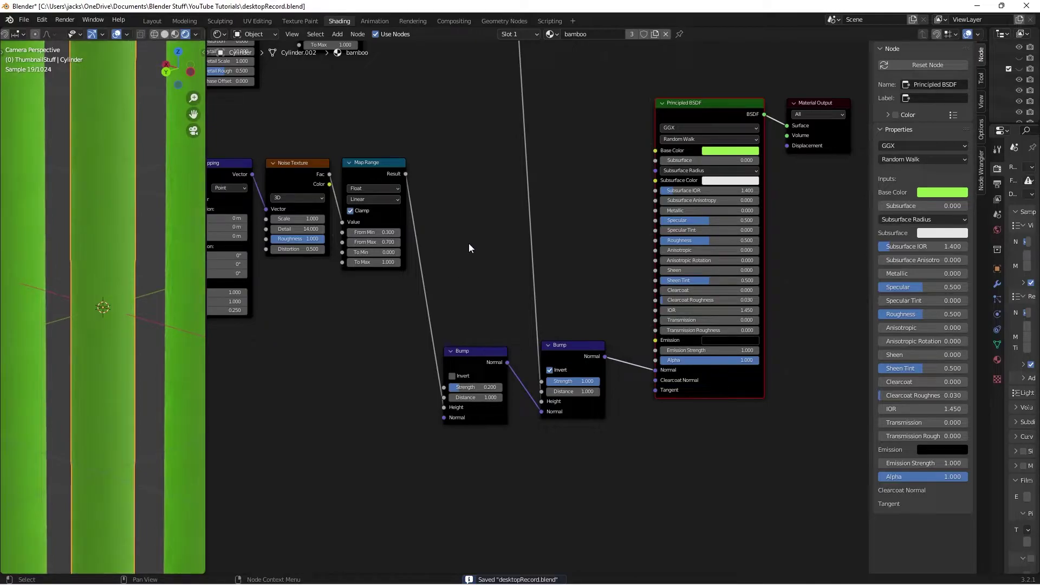
Add another Map Range node before the Principled BSDF and feed its Value from the noise Map Range's Result
{"action": "middle_click_drag", "start_coordinate": [471, 246], "coordinate": [475, 305]}
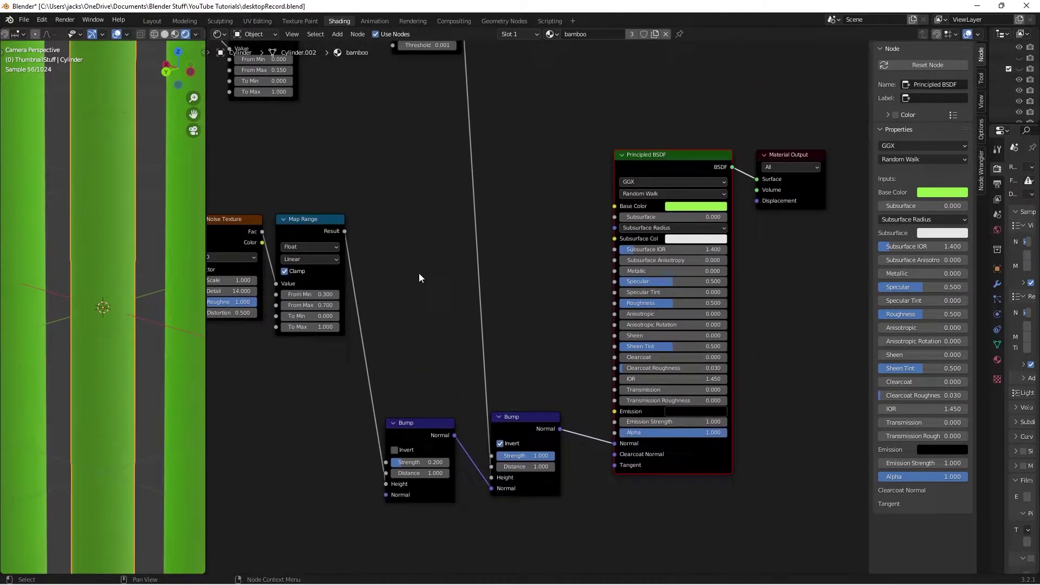
{"action": "key", "text": "shift+a"}
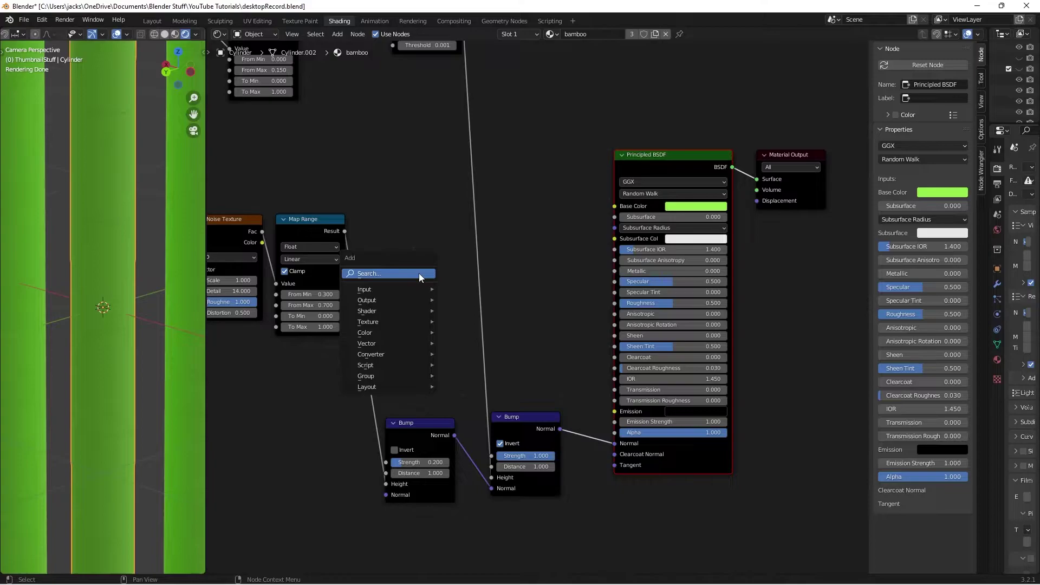
{"action": "left_click", "coordinate": [418, 273]}
{"action": "type", "text": "map range"}
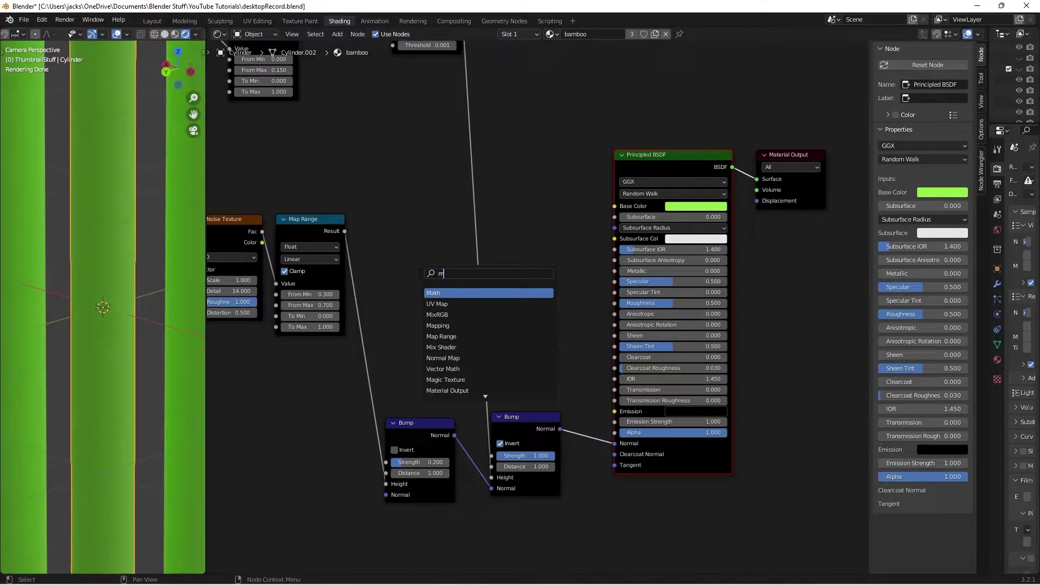
{"action": "key", "text": "Return"}
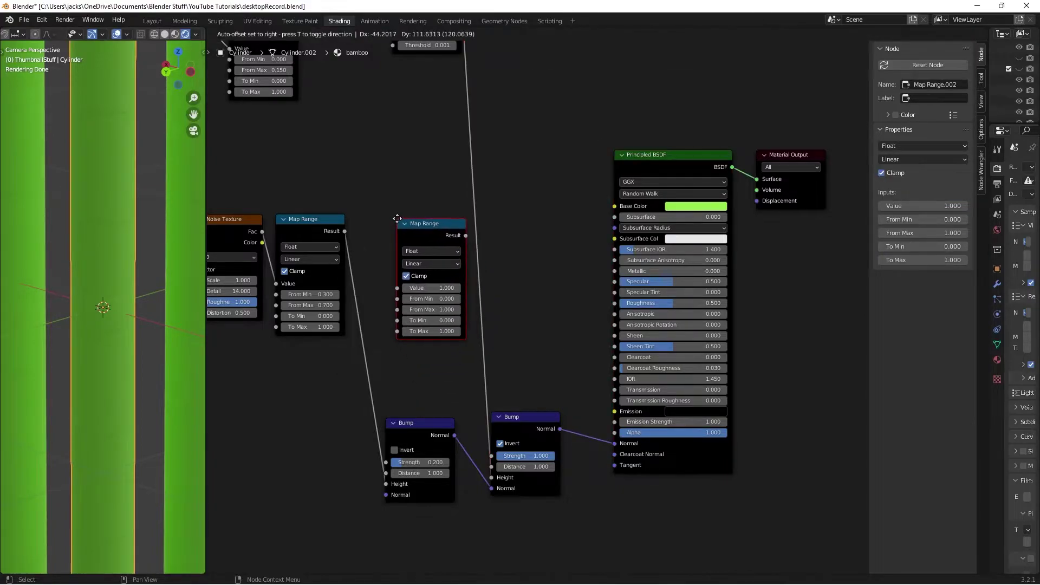
{"action": "left_click", "coordinate": [515, 216]}
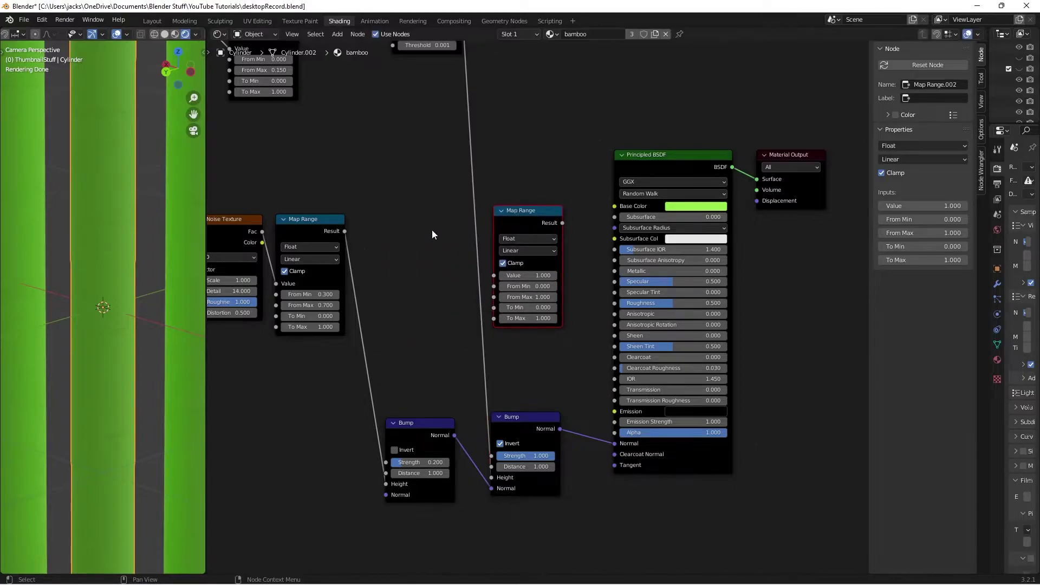
{"action": "left_click_drag", "start_coordinate": [343, 231], "coordinate": [502, 277]}
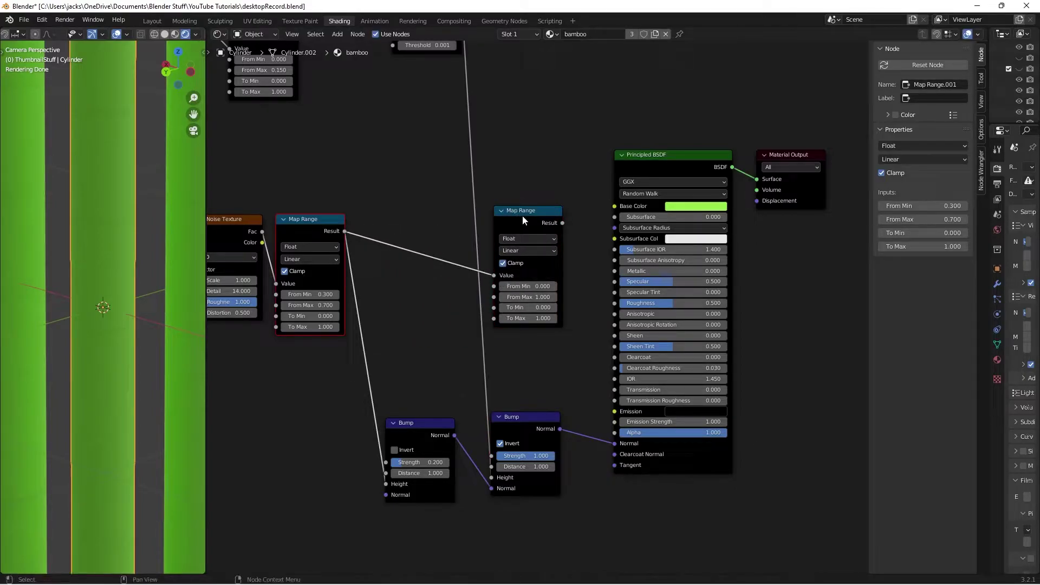
Shift the coordinate, mapping and noise nodes away from the shader, and reposition the new Map Range in the freed space
{"action": "left_click_drag", "start_coordinate": [520, 217], "coordinate": [442, 216]}
{"action": "scroll", "coordinate": [583, 275], "scroll_direction": "down", "scroll_amount": 3}
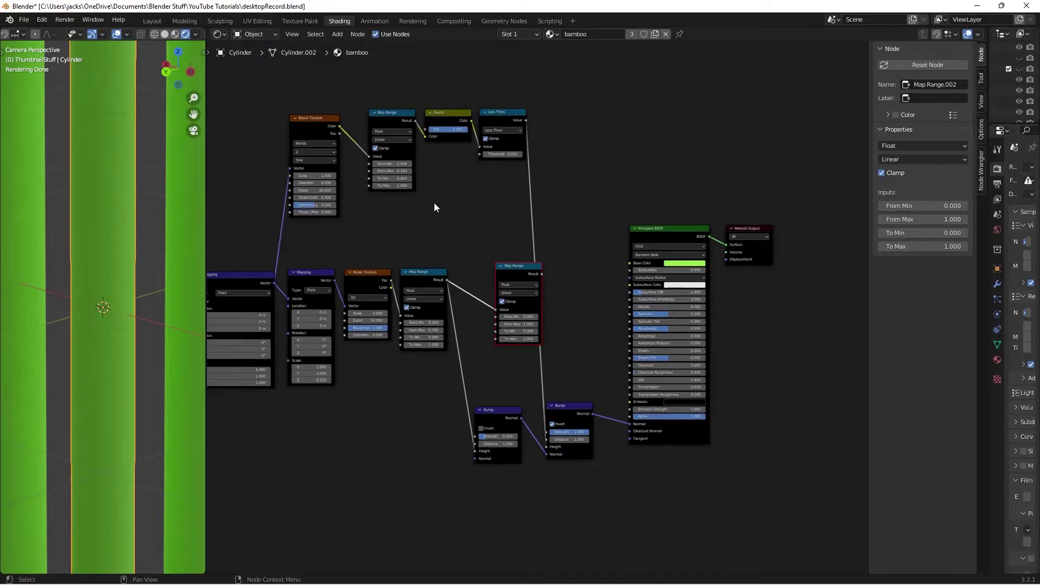
{"action": "key", "text": "Home"}
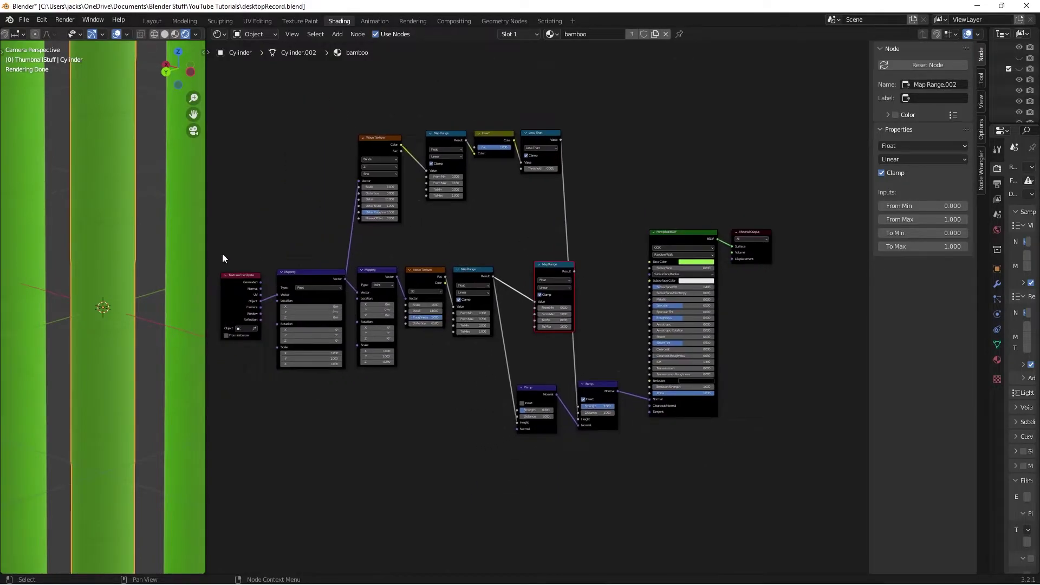
{"action": "left_click_drag", "start_coordinate": [223, 254], "coordinate": [506, 300]}
{"action": "key", "text": "g"}
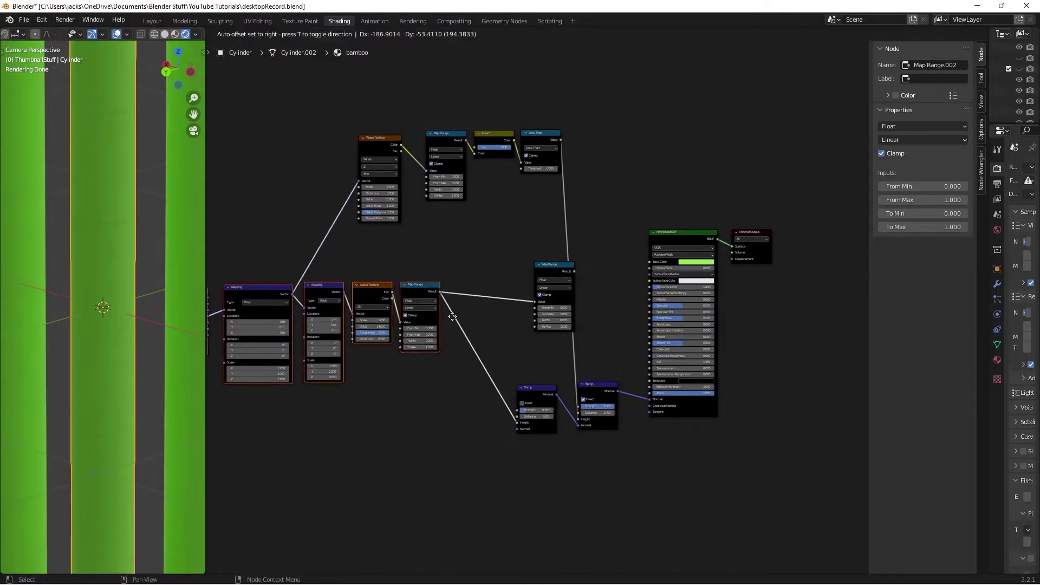
{"action": "left_click", "coordinate": [449, 319]}
{"action": "left_click_drag", "start_coordinate": [548, 267], "coordinate": [506, 253]}
{"action": "scroll", "coordinate": [506, 253], "scroll_direction": "up", "scroll_amount": 4}
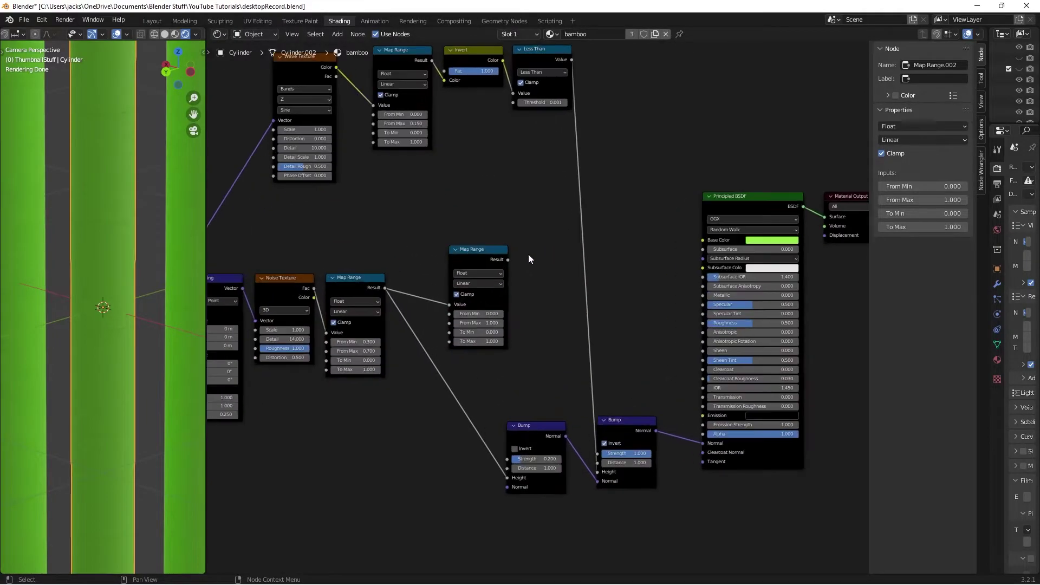
Preview the new Map Range on the cylinders and set its To Min to 0.3 and To Max to 0.6
{"action": "scroll", "coordinate": [510, 343], "scroll_direction": "up", "scroll_amount": 3}
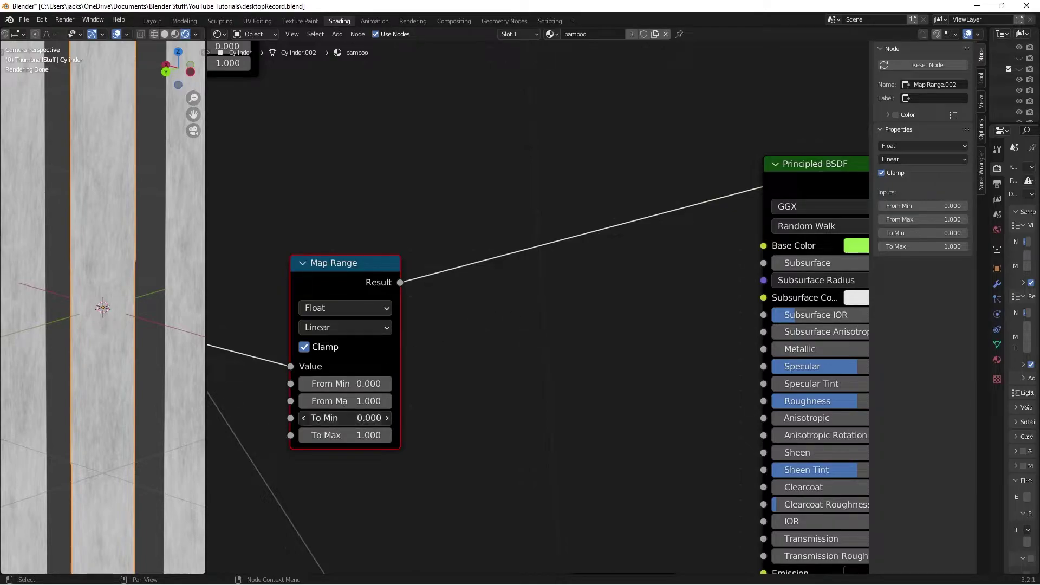
{"action": "double_click", "coordinate": [350, 418]}
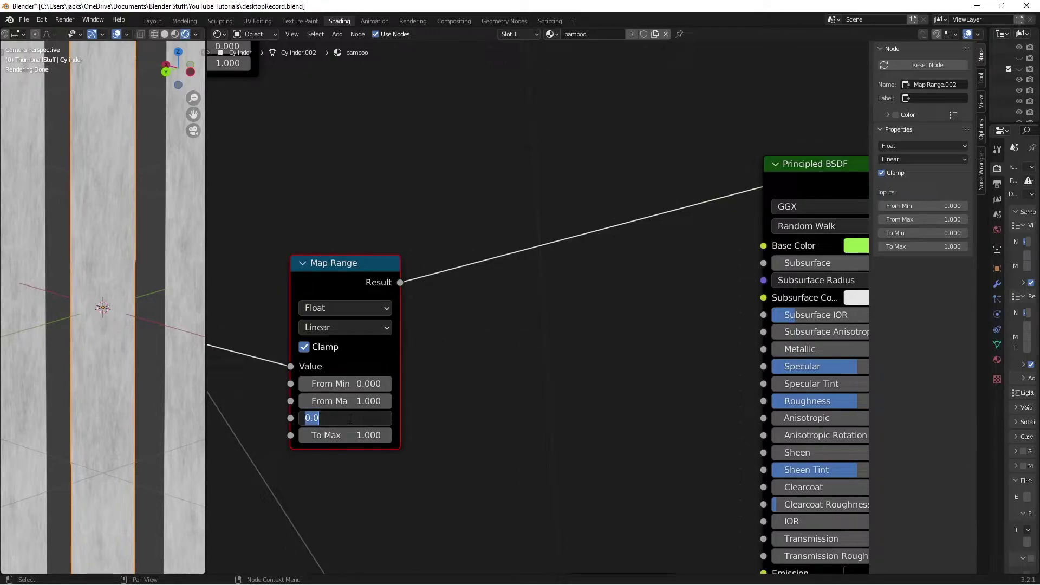
{"action": "type", "text": ".3"}
{"action": "key", "text": "Return"}
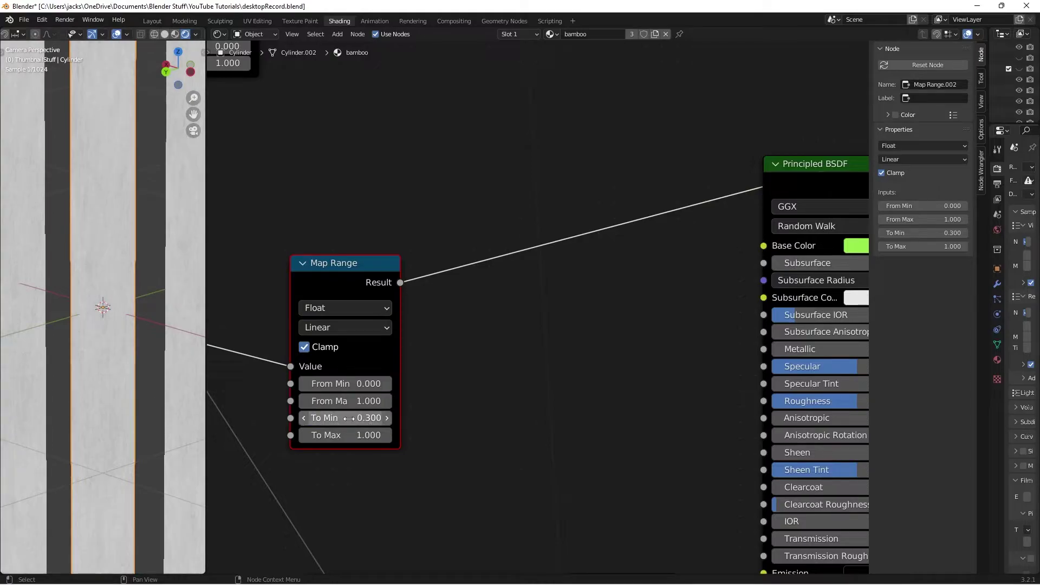
{"action": "double_click", "coordinate": [349, 433]}
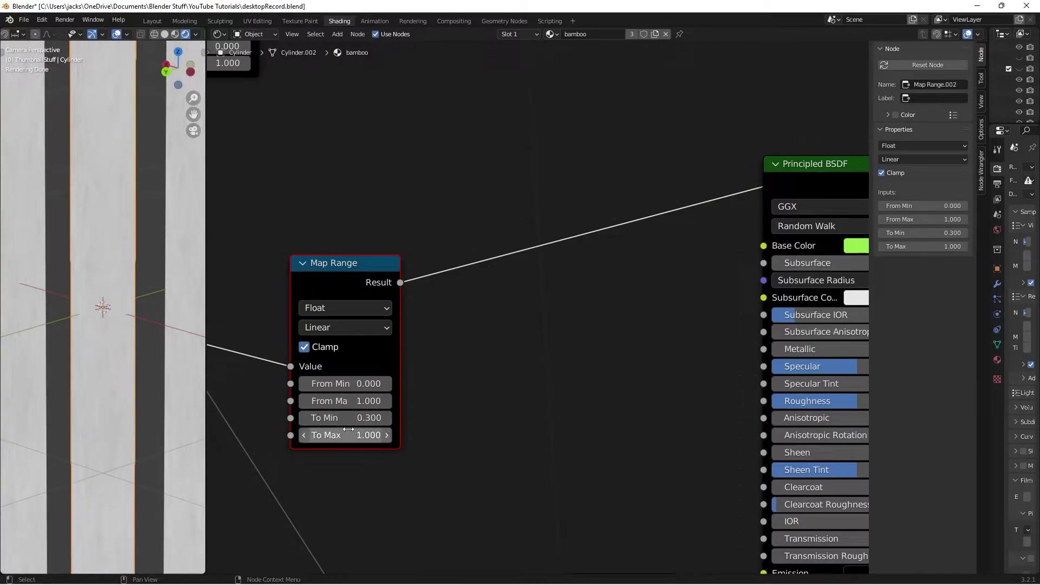
{"action": "type", "text": ".6"}
{"action": "key", "text": "Return"}
Add a Math node set to Add after the new Map Range and connect the Map Range's Result to its first Value
{"action": "mouse_move", "coordinate": [350, 281]}
{"action": "left_mouse_down"}
{"action": "mouse_move", "coordinate": [370, 283]}
{"action": "mouse_move", "coordinate": [354, 284]}
{"action": "left_mouse_up"}
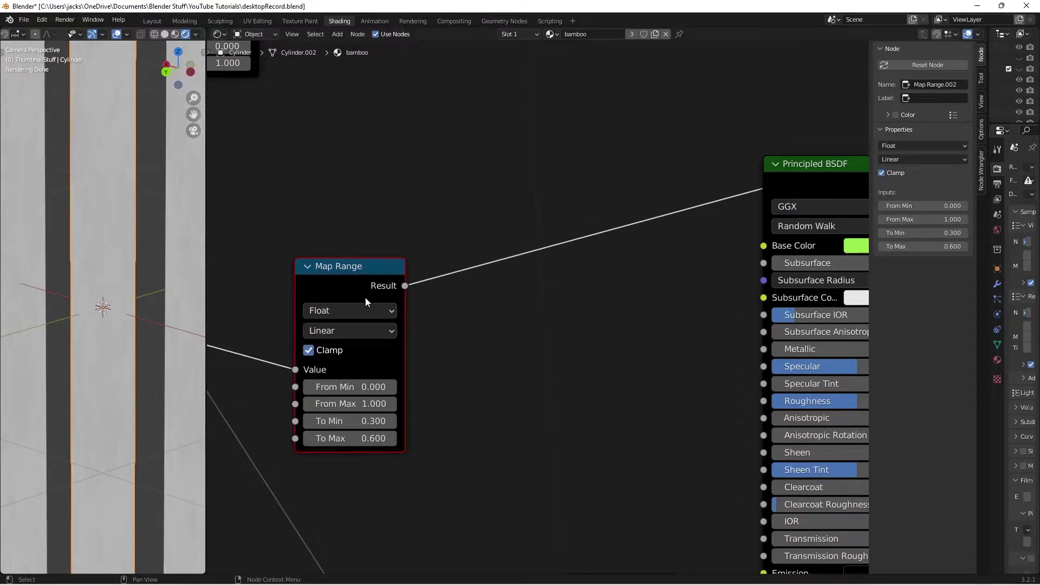
{"action": "key", "text": "shift+a"}
{"action": "left_click", "coordinate": [510, 363]}
{"action": "type", "text": "math"}
{"action": "key", "text": "Return"}
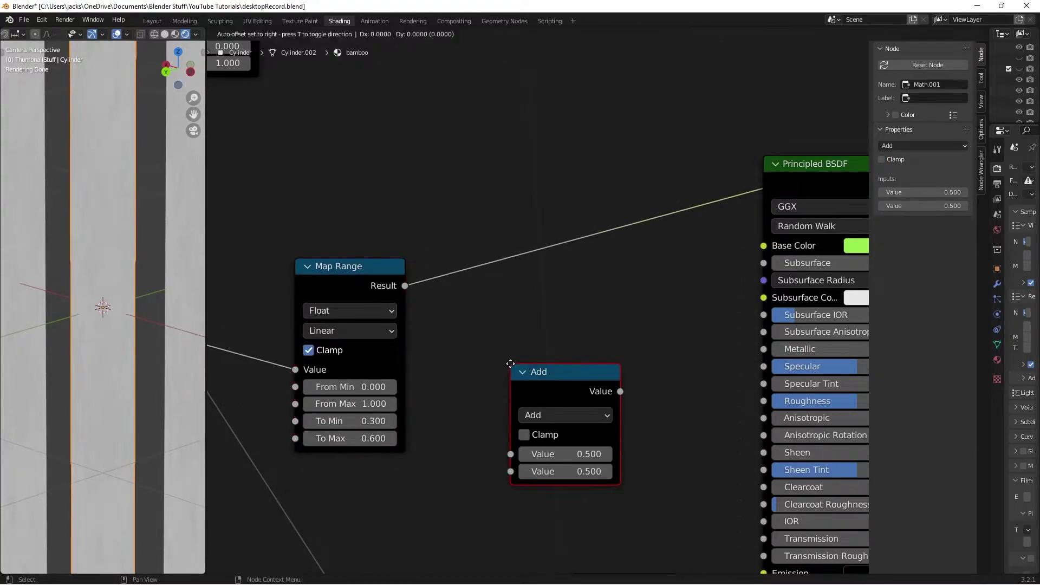
{"action": "left_click", "coordinate": [469, 301]}
{"action": "left_click_drag", "start_coordinate": [405, 285], "coordinate": [485, 394]}
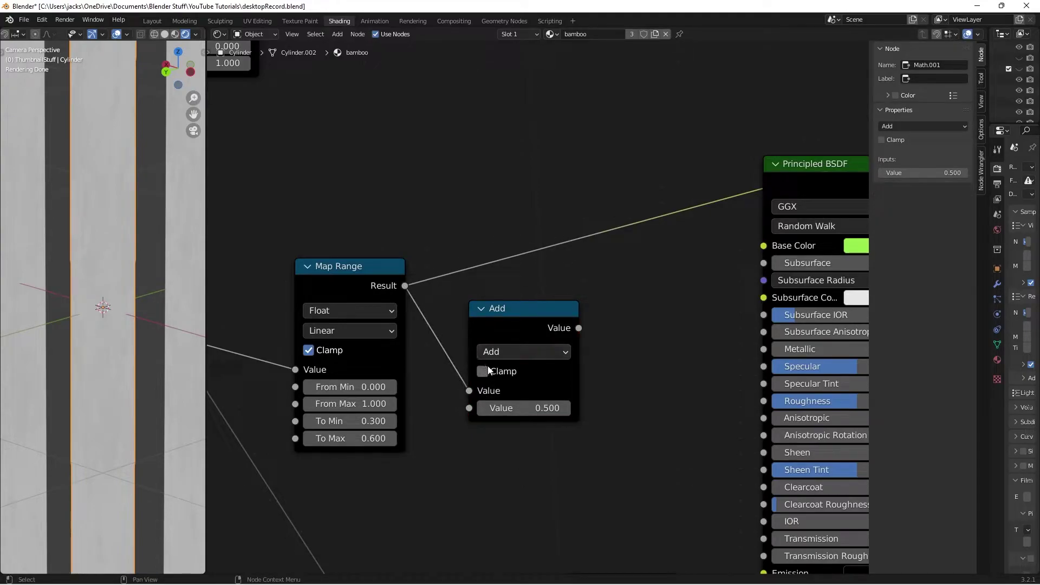
Enable Clamp on the Add node, set its second value to 0, and preview its output
{"action": "left_click_drag", "start_coordinate": [518, 319], "coordinate": [520, 306]}
{"action": "left_click", "coordinate": [523, 396]}
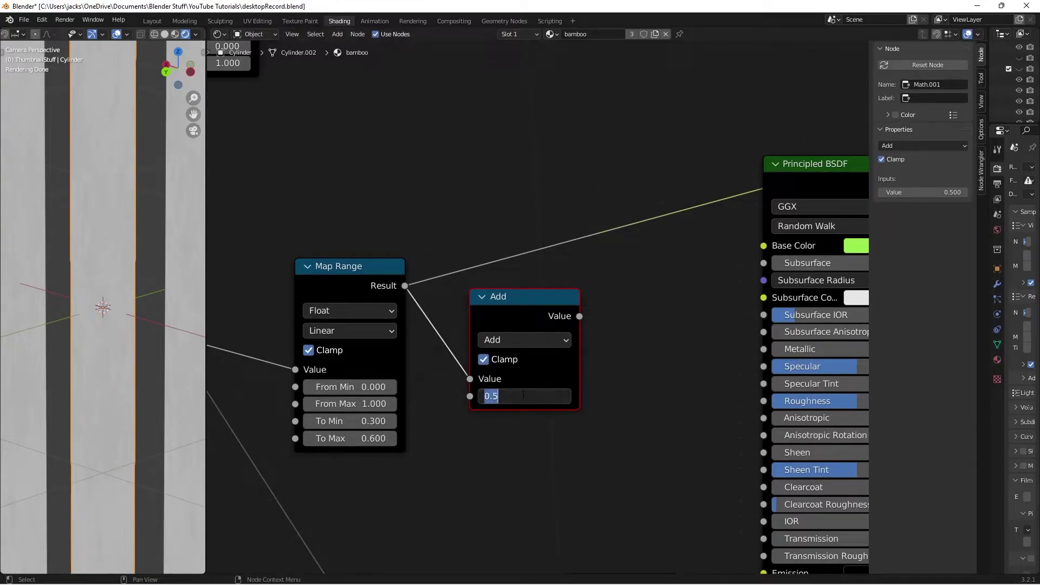
{"action": "type", "text": "0"}
{"action": "key", "text": "Return"}
{"action": "key", "text": "shift+f"}
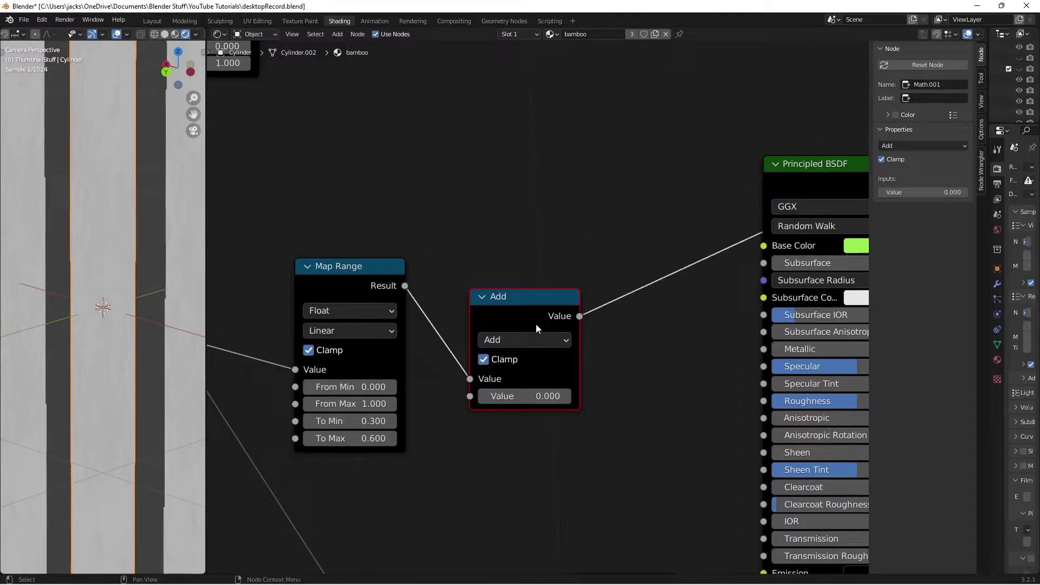
Test the Add node's second value from -0.8 up to 0.2, and reset it to 0
{"action": "left_click", "coordinate": [480, 400]}
{"action": "left_click", "coordinate": [479, 401]}
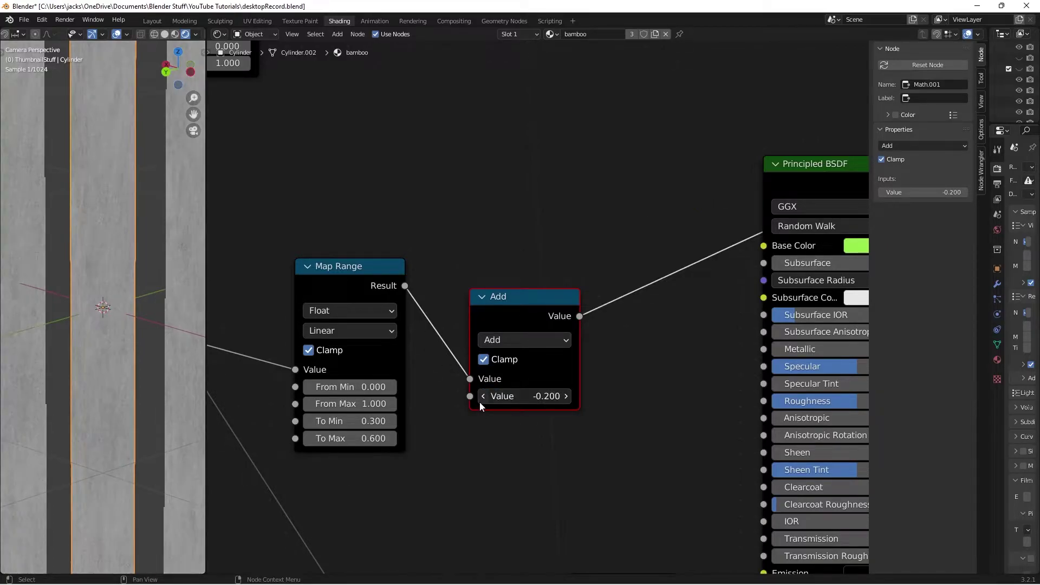
{"action": "left_click", "coordinate": [480, 402]}
{"action": "left_click", "coordinate": [479, 402]}
{"action": "left_click", "coordinate": [479, 402]}
{"action": "left_click", "coordinate": [479, 402]}
{"action": "left_click", "coordinate": [479, 402]}
{"action": "left_click", "coordinate": [568, 395]}
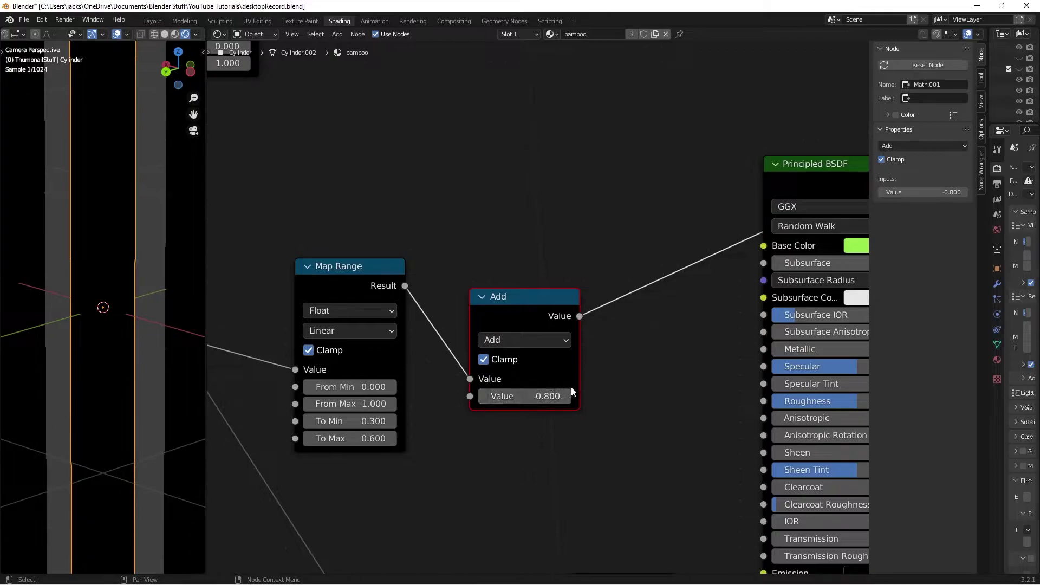
{"action": "left_click", "coordinate": [567, 396]}
{"action": "left_click", "coordinate": [567, 396]}
{"action": "left_click", "coordinate": [568, 396]}
{"action": "left_click", "coordinate": [568, 396]}
{"action": "left_click", "coordinate": [567, 396]}
{"action": "left_click", "coordinate": [568, 396]}
{"action": "left_click", "coordinate": [568, 396]}
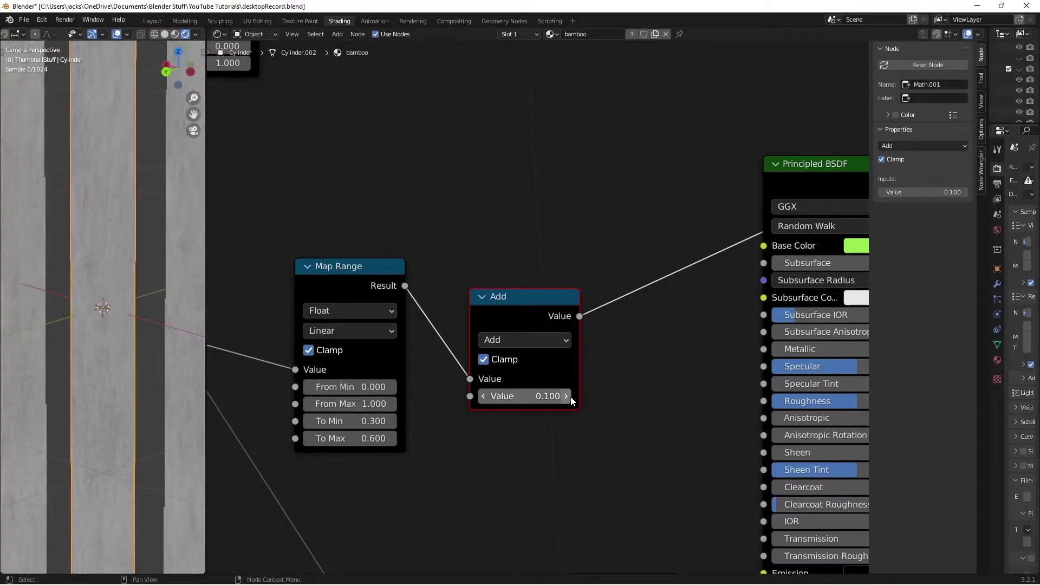
{"action": "left_click", "coordinate": [567, 396]}
{"action": "left_click", "coordinate": [509, 396]}
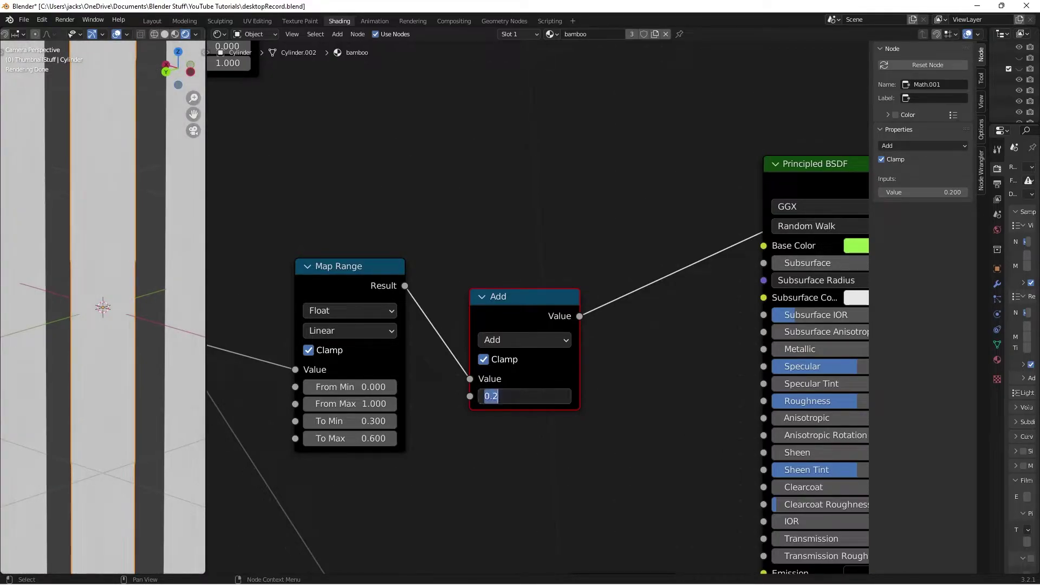
{"action": "type", "text": "0"}
{"action": "key", "text": "Return"}
Connect the Add node's Value output to the Principled BSDF's Roughness input and save the file
{"action": "scroll", "coordinate": [536, 314], "scroll_direction": "down", "scroll_amount": 1}
{"action": "middle_click_drag", "start_coordinate": [594, 339], "coordinate": [515, 295]}
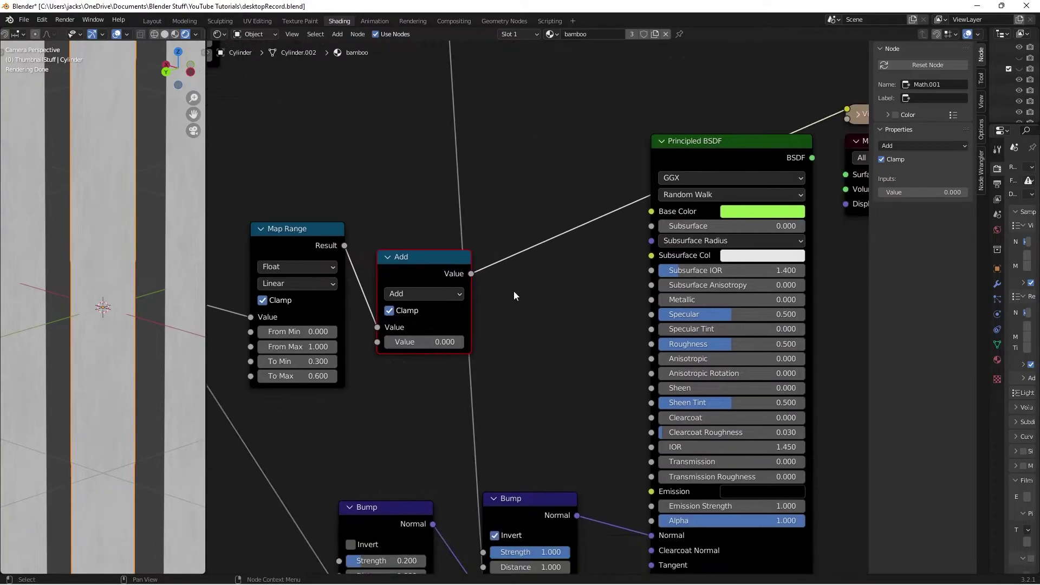
{"action": "left_click_drag", "start_coordinate": [471, 274], "coordinate": [651, 344]}
{"action": "scroll", "coordinate": [577, 250], "scroll_direction": "down", "scroll_amount": 1}
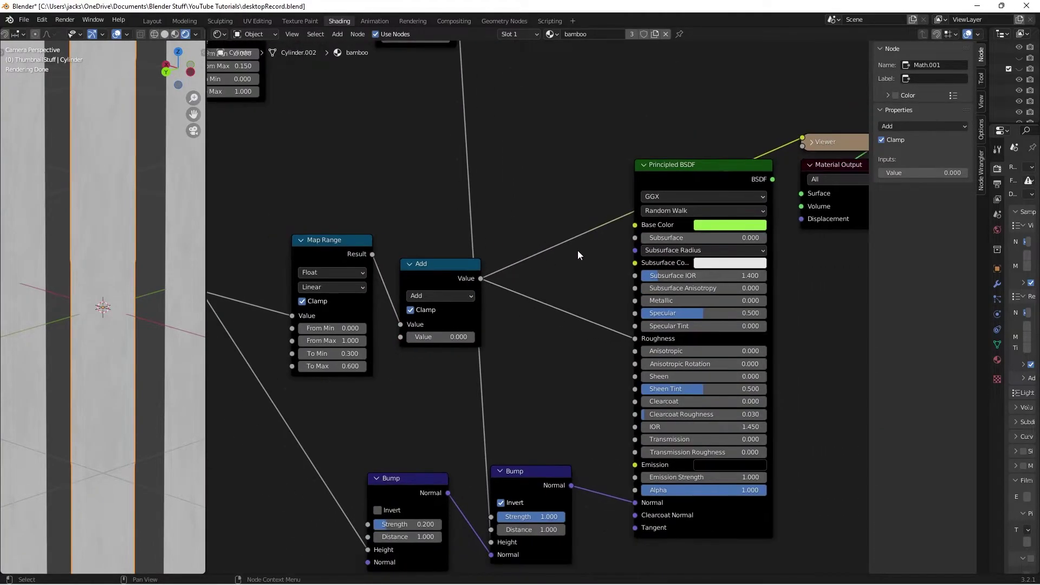
{"action": "middle_click_drag", "start_coordinate": [578, 250], "coordinate": [526, 269]}
{"action": "key", "text": "ctrl+s"}
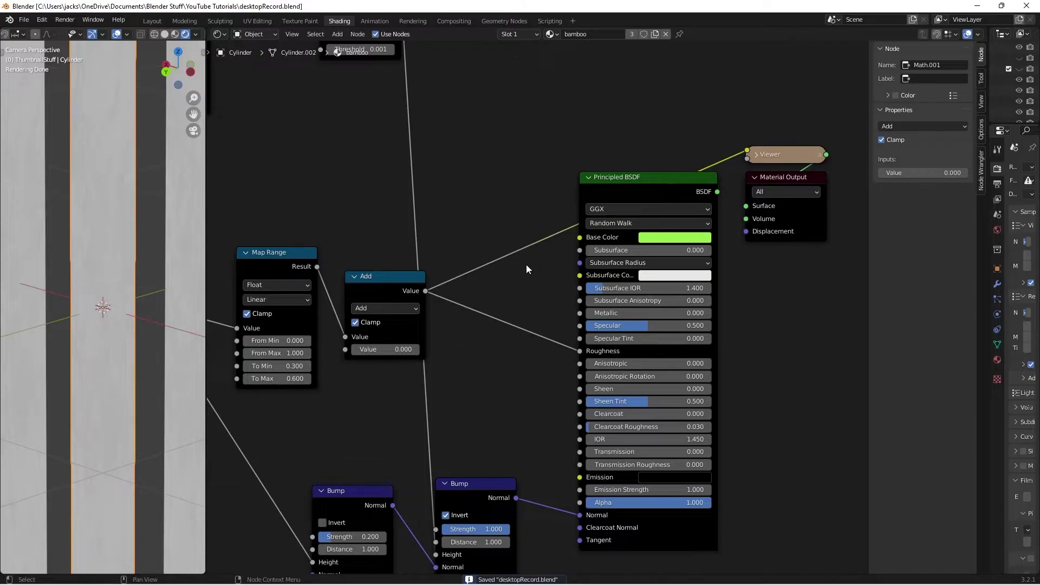
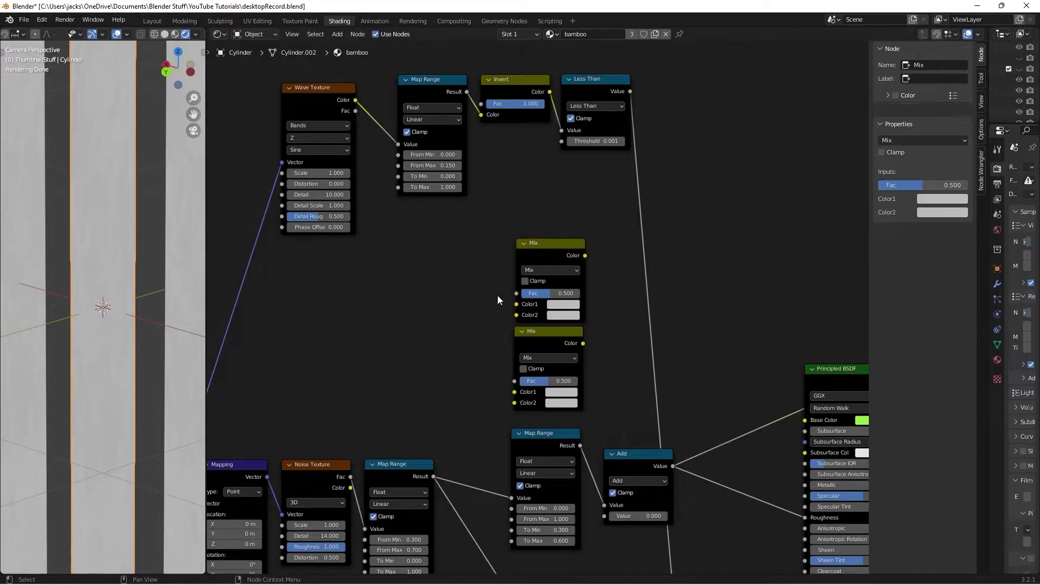
Add a Noise Texture node below the Wave Texture, leaving space before the two Mix nodes
{"action": "key", "text": "shift+a"}
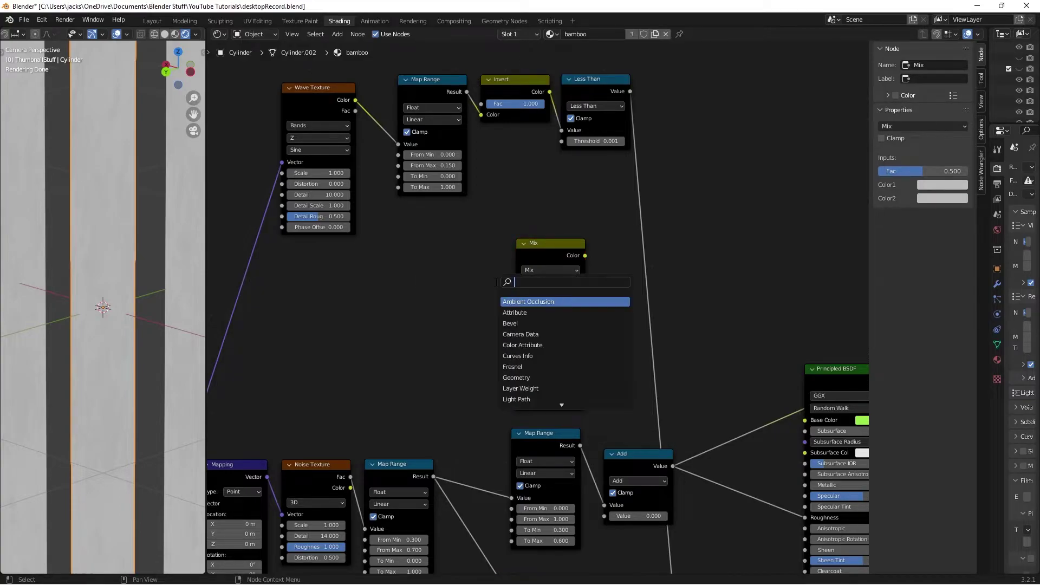
{"action": "type", "text": "noise"}
{"action": "key", "text": "Down"}
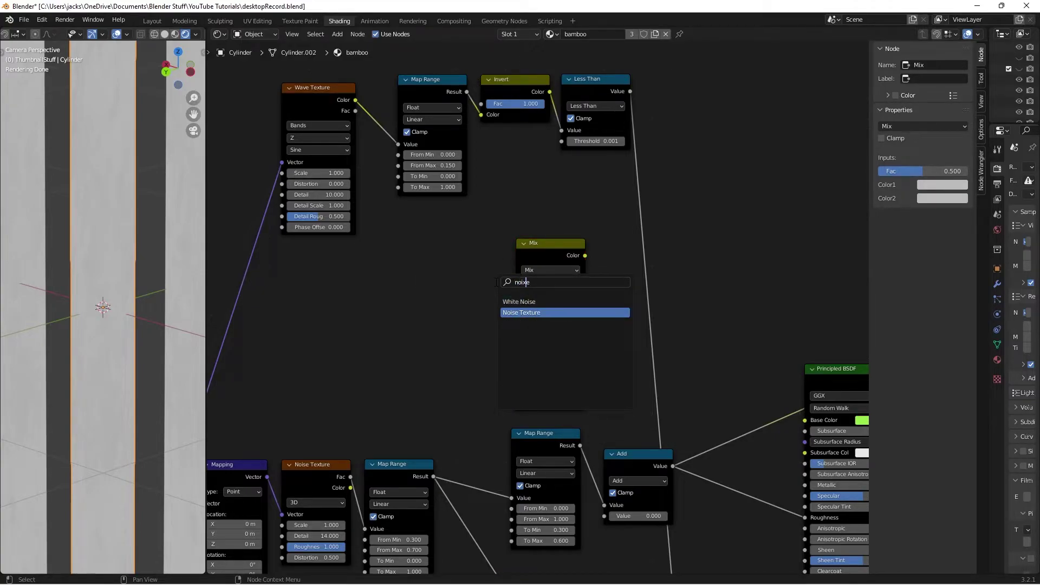
{"action": "key", "text": "Return"}
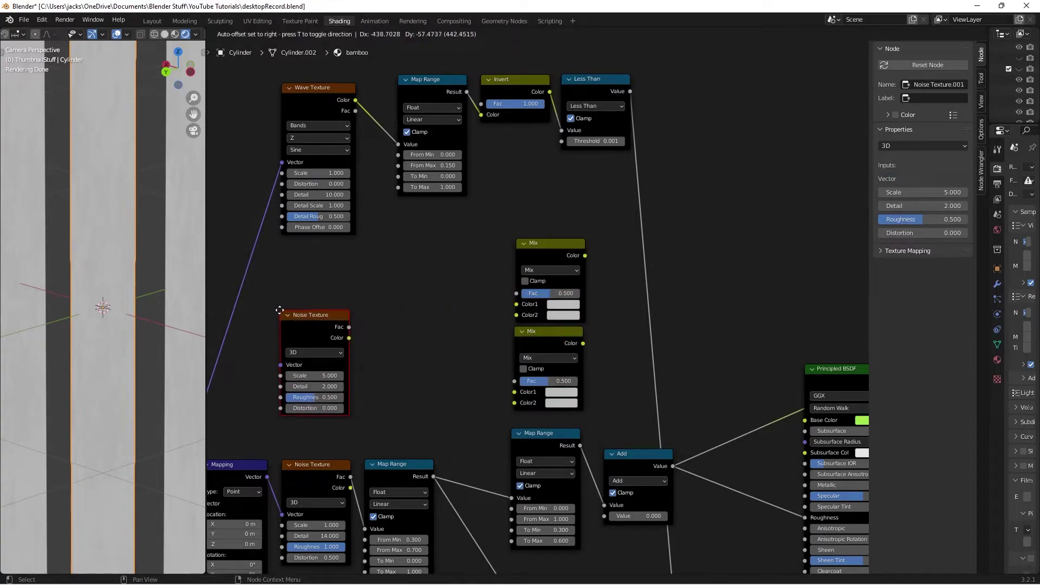
{"action": "left_click", "coordinate": [386, 352]}
Connect the first Mapping node's Vector to the new Noise Texture and preview the noise on the cylinders
{"action": "scroll", "coordinate": [385, 352], "scroll_direction": "down", "scroll_amount": 3}
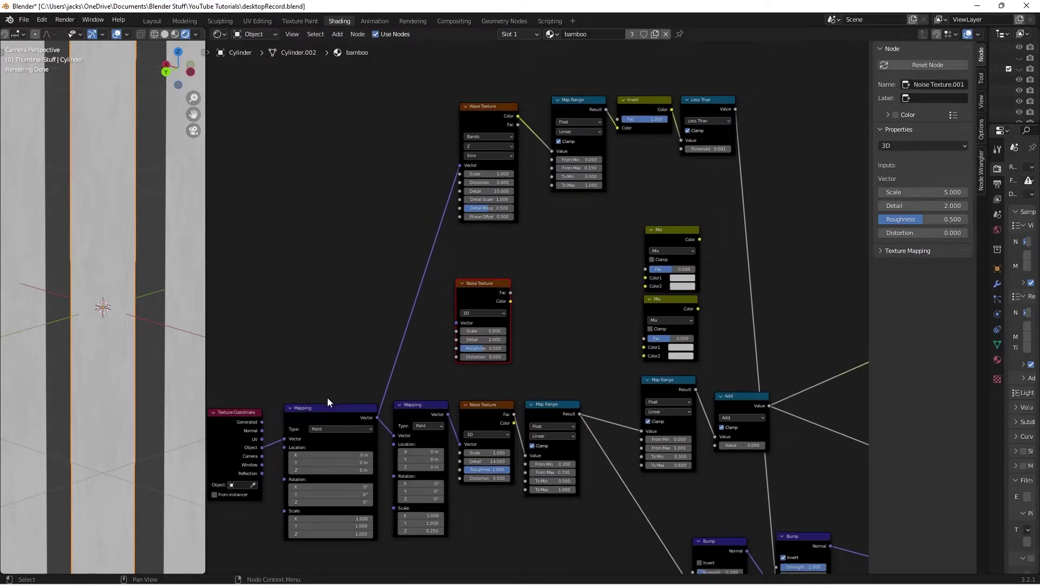
{"action": "left_click", "coordinate": [324, 407]}
{"action": "left_click_drag", "start_coordinate": [375, 419], "coordinate": [470, 291]}
{"action": "left_click", "coordinate": [475, 289], "text": "ctrl+shift"}
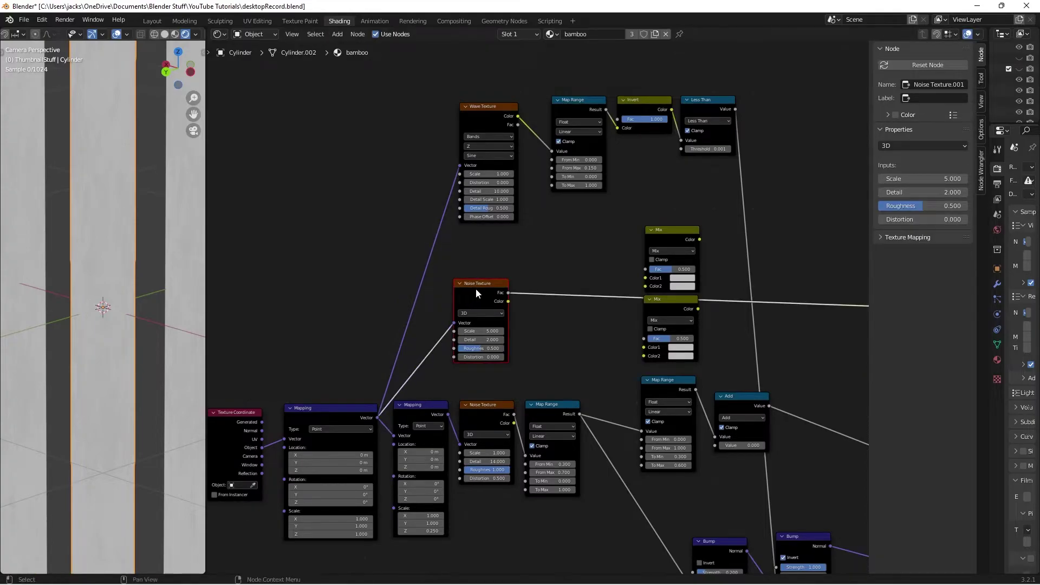
Set the new Noise Texture's Scale to 50 and Detail to 10, and save the file
{"action": "scroll", "coordinate": [556, 306], "scroll_direction": "up", "scroll_amount": 2}
{"action": "scroll", "coordinate": [557, 306], "scroll_direction": "up", "scroll_amount": 2}
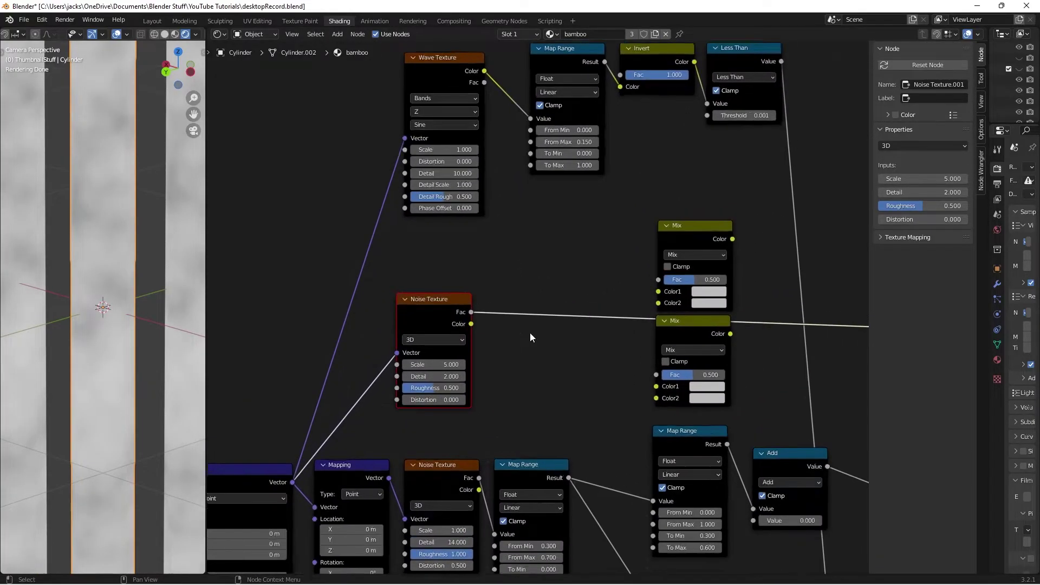
{"action": "double_click", "coordinate": [431, 369]}
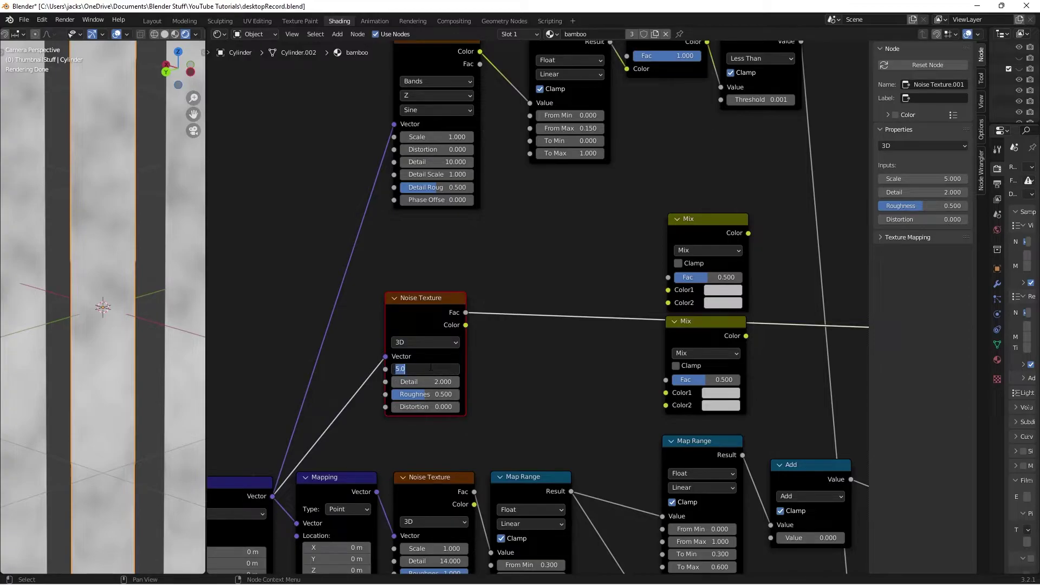
{"action": "type", "text": "50"}
{"action": "key", "text": "Return"}
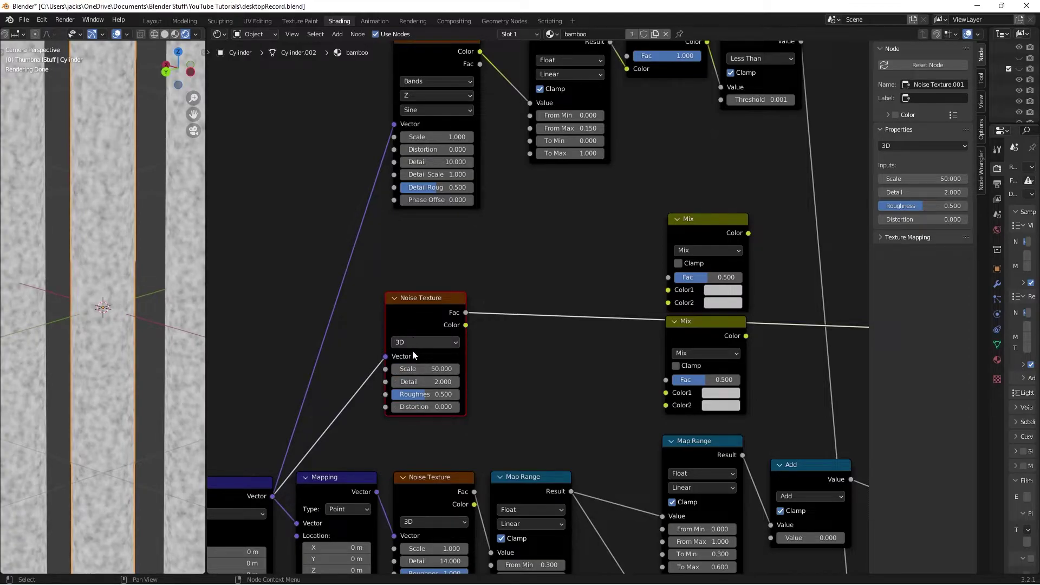
{"action": "double_click", "coordinate": [427, 381]}
{"action": "type", "text": "10"}
{"action": "key", "text": "Return"}
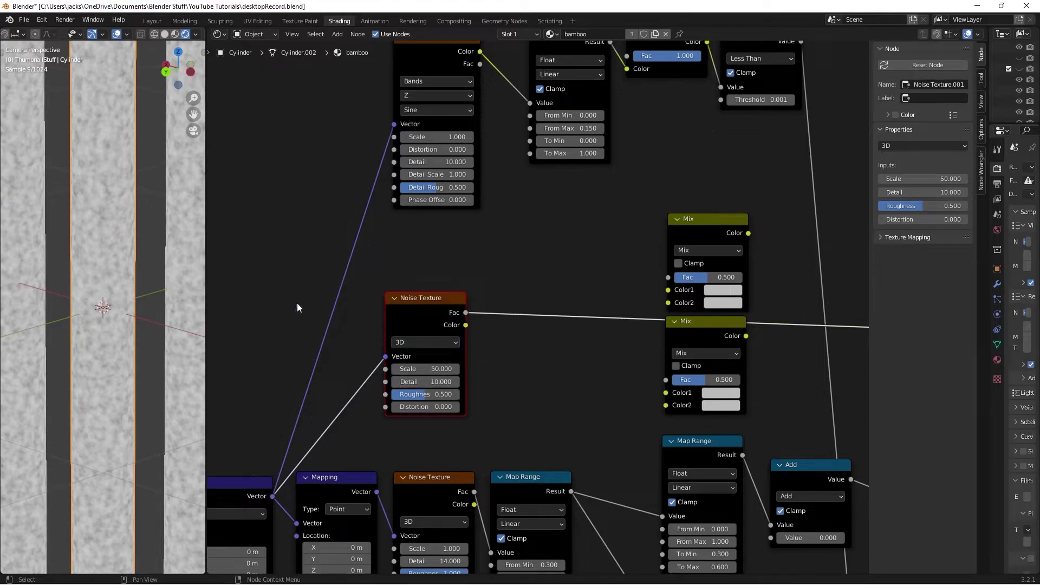
{"action": "key", "text": "ctrl+s"}
Shift the new Noise Texture away from the Mix nodes and place a Math node set to Add beside the upper Mix
{"action": "left_click_drag", "start_coordinate": [434, 295], "coordinate": [417, 280]}
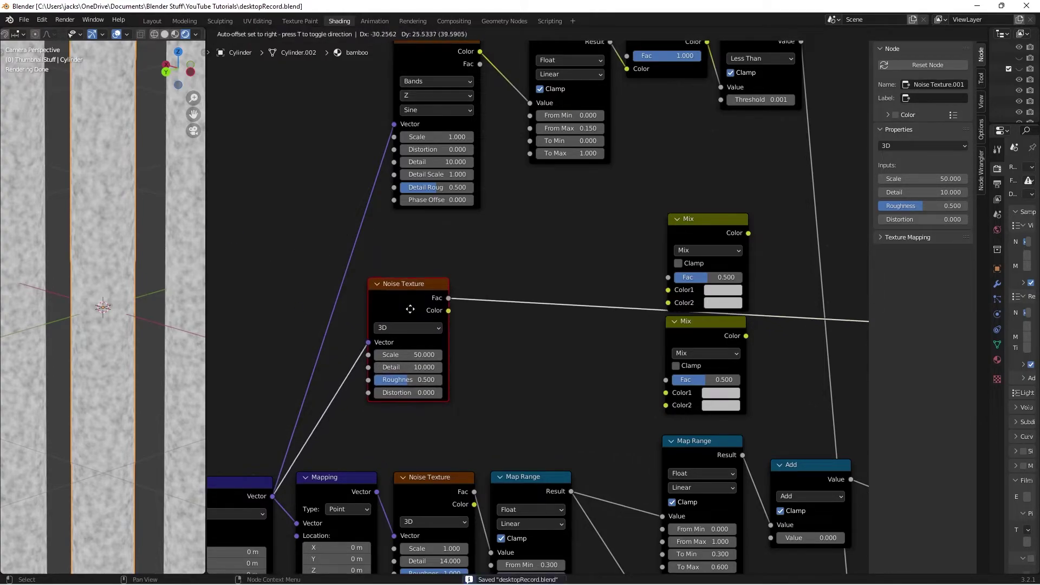
{"action": "middle_click_drag", "start_coordinate": [540, 343], "coordinate": [467, 350]}
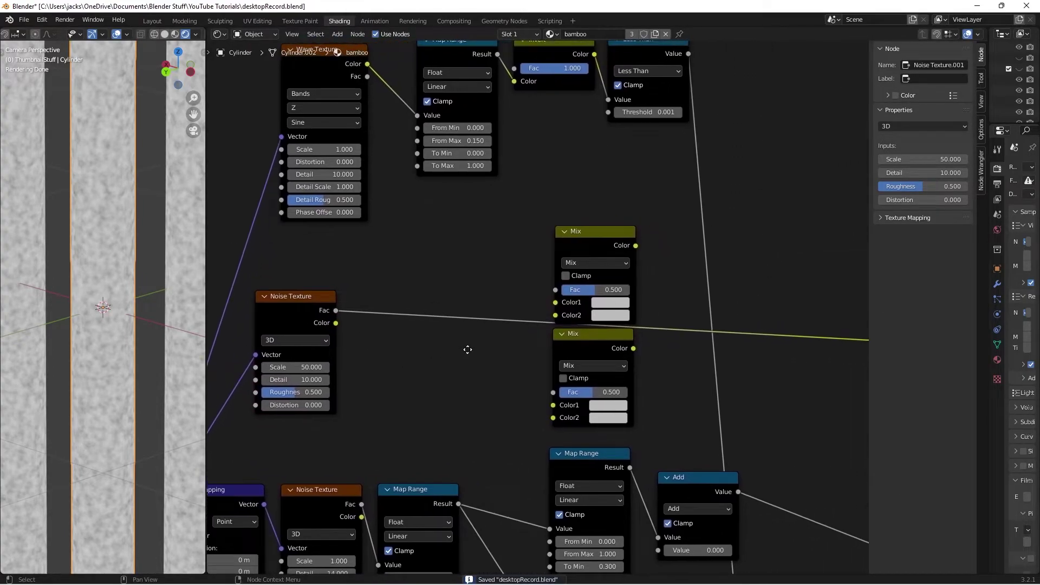
{"action": "key", "text": "shift+a"}
{"action": "type", "text": "math"}
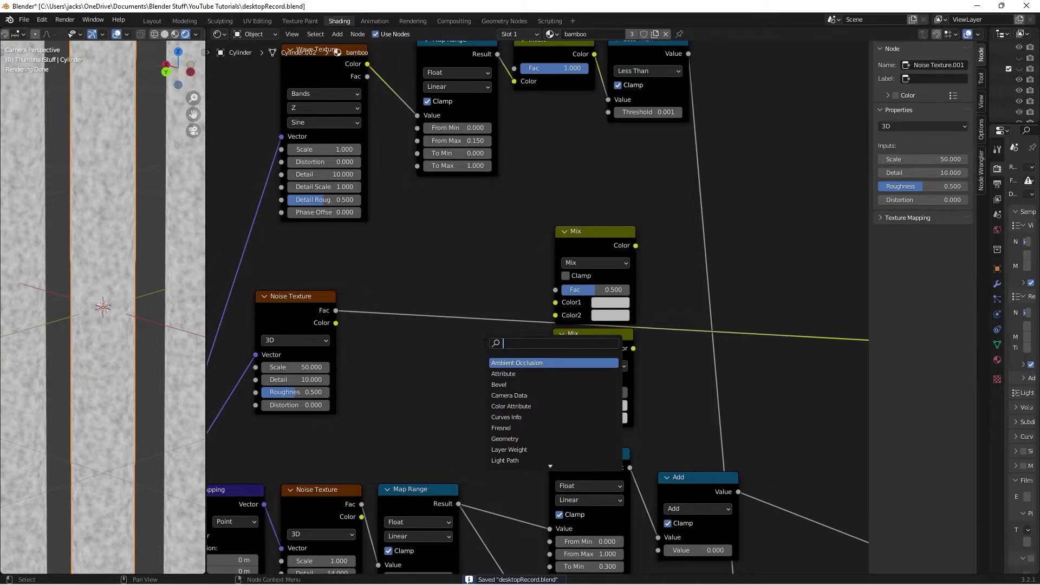
{"action": "key", "text": "Return"}
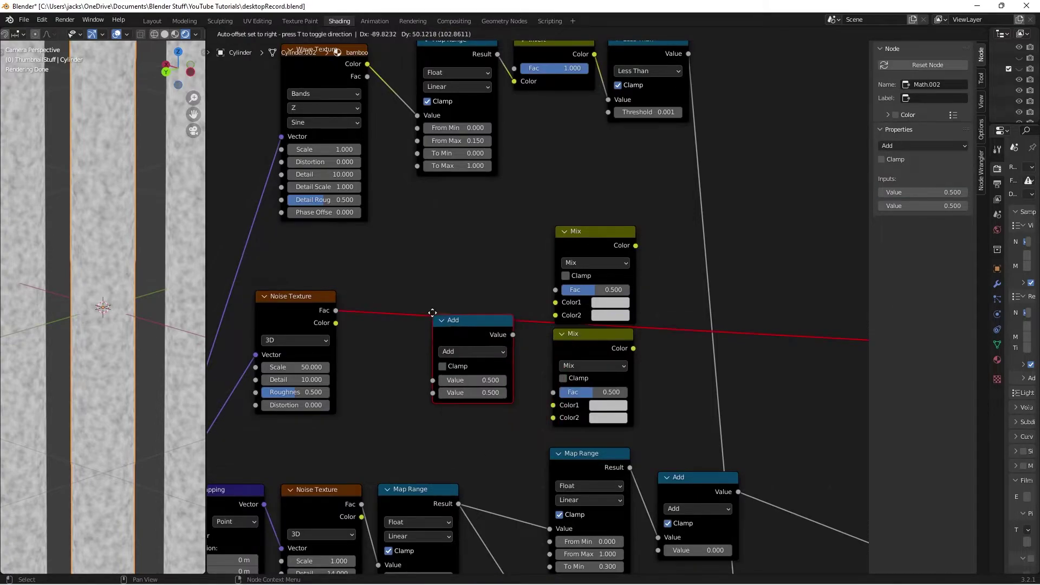
{"action": "left_click", "coordinate": [473, 302]}
Set both values of the new Add node to 0 and connect the Noise Texture's Fac to its first Value
{"action": "left_click_drag", "start_coordinate": [473, 303], "coordinate": [473, 289]}
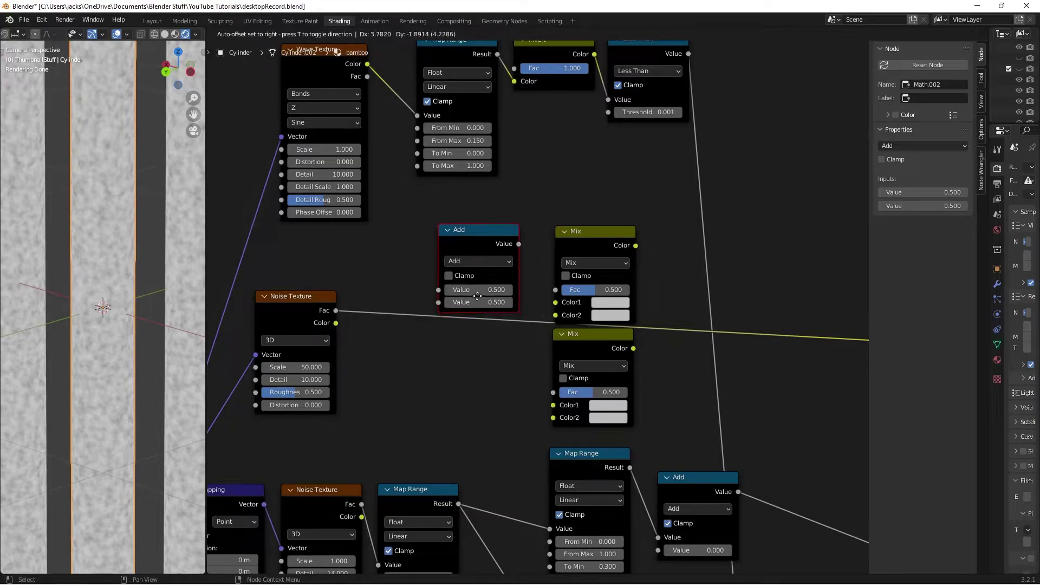
{"action": "type", "text": "0"}
{"action": "key", "text": "Return"}
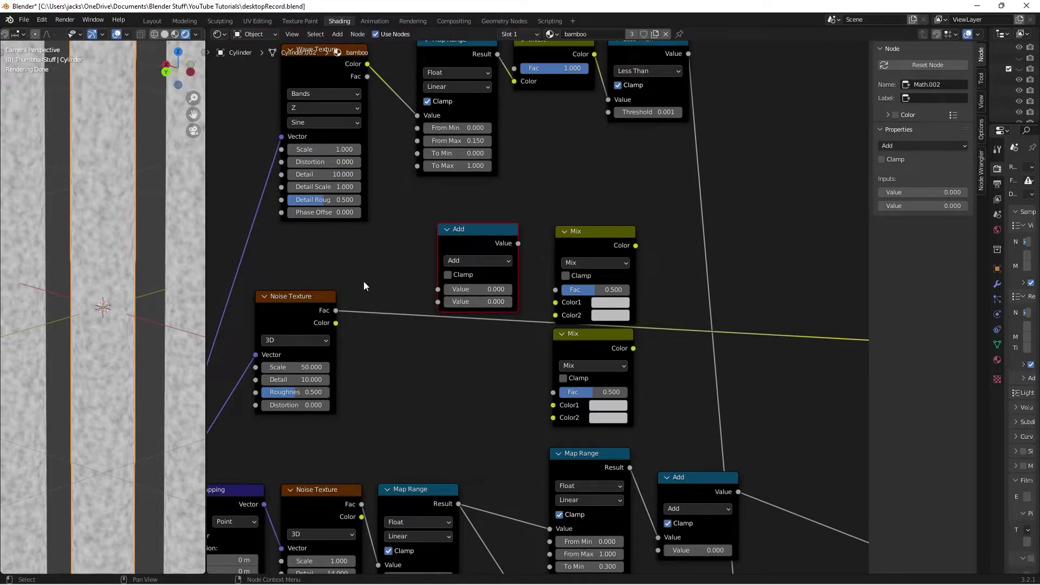
{"action": "left_click_drag", "start_coordinate": [336, 310], "coordinate": [444, 284]}
Duplicate the Add node below the original and connect the Noise Texture's Fac to the copy's first Value
{"action": "left_click", "coordinate": [476, 232]}
{"action": "key", "text": "shift+d"}
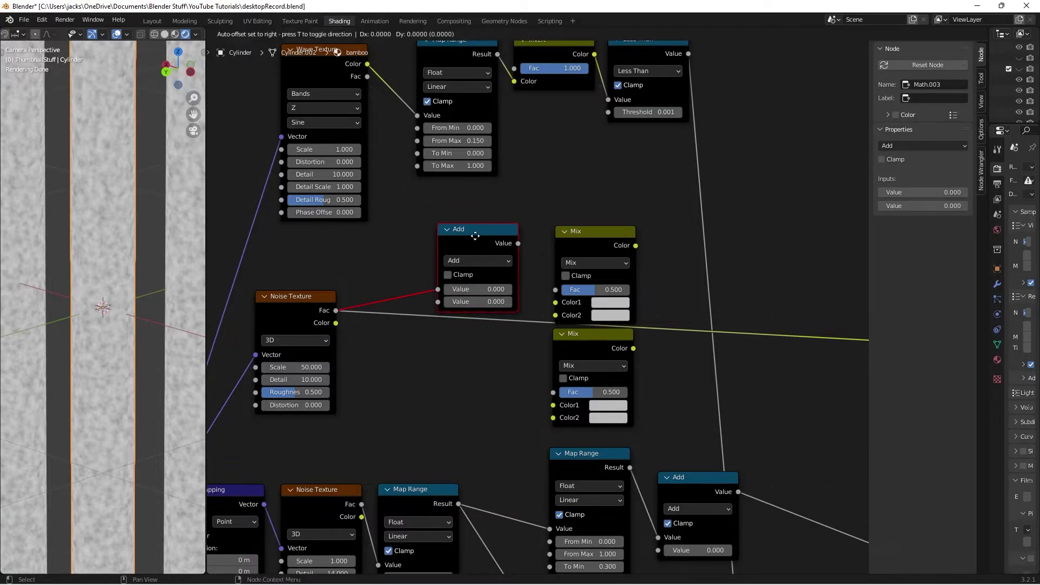
{"action": "left_click", "coordinate": [480, 347]}
{"action": "left_click_drag", "start_coordinate": [336, 312], "coordinate": [439, 401]}
{"action": "left_click_drag", "start_coordinate": [472, 348], "coordinate": [470, 346]}
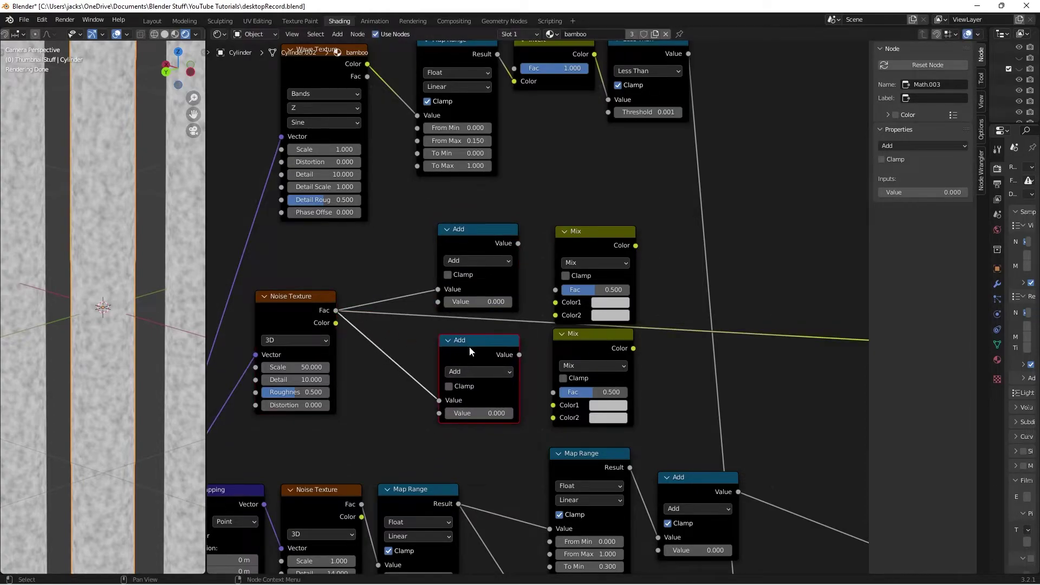
Connect the upper Add node to the upper Mix's Fac and the lower Add node to the lower Mix's Fac
{"action": "left_click_drag", "start_coordinate": [518, 243], "coordinate": [555, 302]}
{"action": "left_click_drag", "start_coordinate": [519, 354], "coordinate": [553, 392]}
{"action": "left_click", "coordinate": [666, 381]}
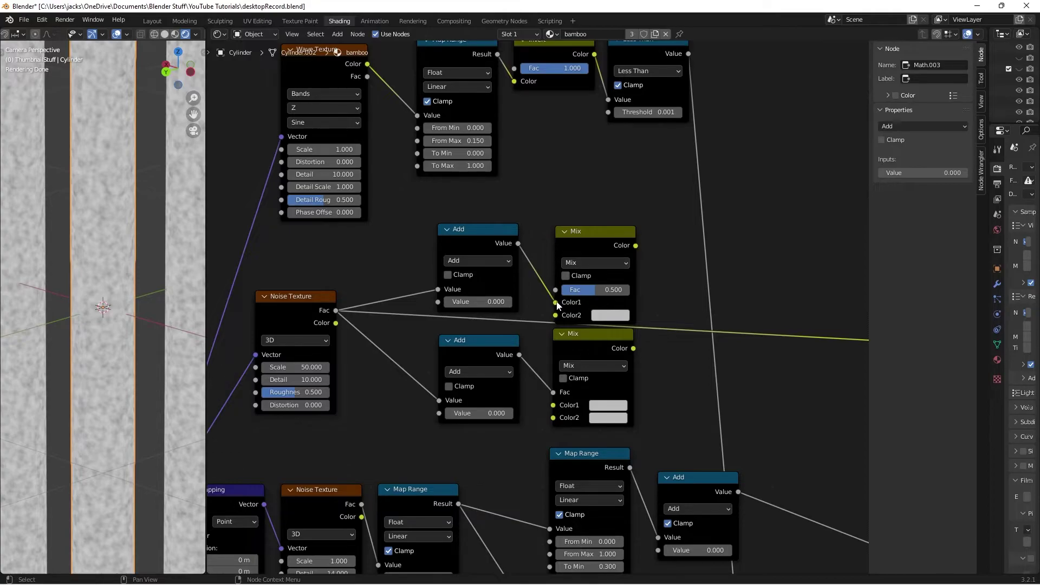
{"action": "left_click_drag", "start_coordinate": [556, 302], "coordinate": [559, 289]}
Preview the upper Mix node on the cylinders and set its Color1 to black
{"action": "left_click", "coordinate": [591, 236], "text": "ctrl+shift"}
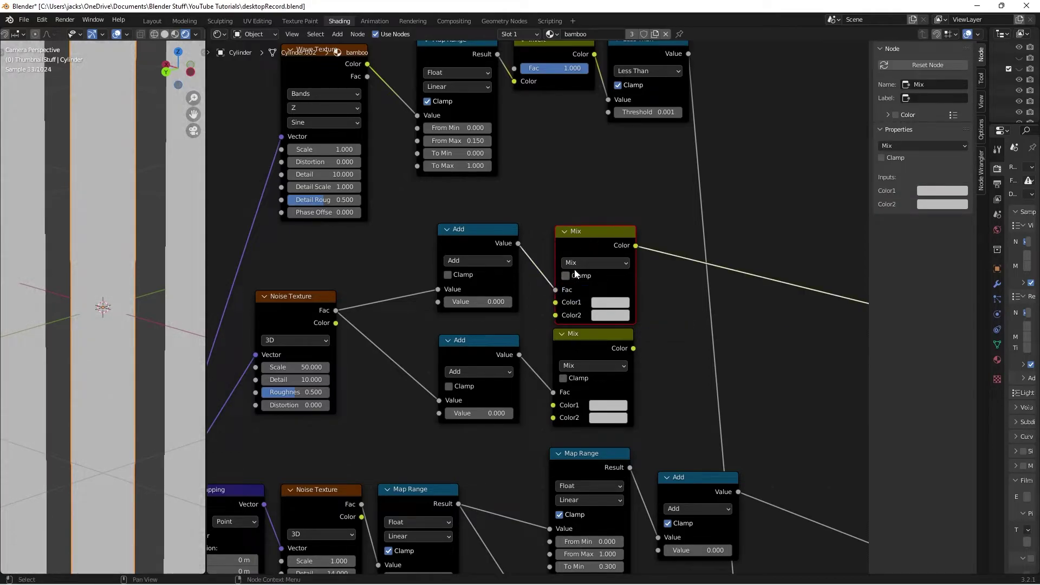
{"action": "left_click", "coordinate": [606, 303]}
{"action": "left_click_drag", "start_coordinate": [683, 206], "coordinate": [739, 296]}
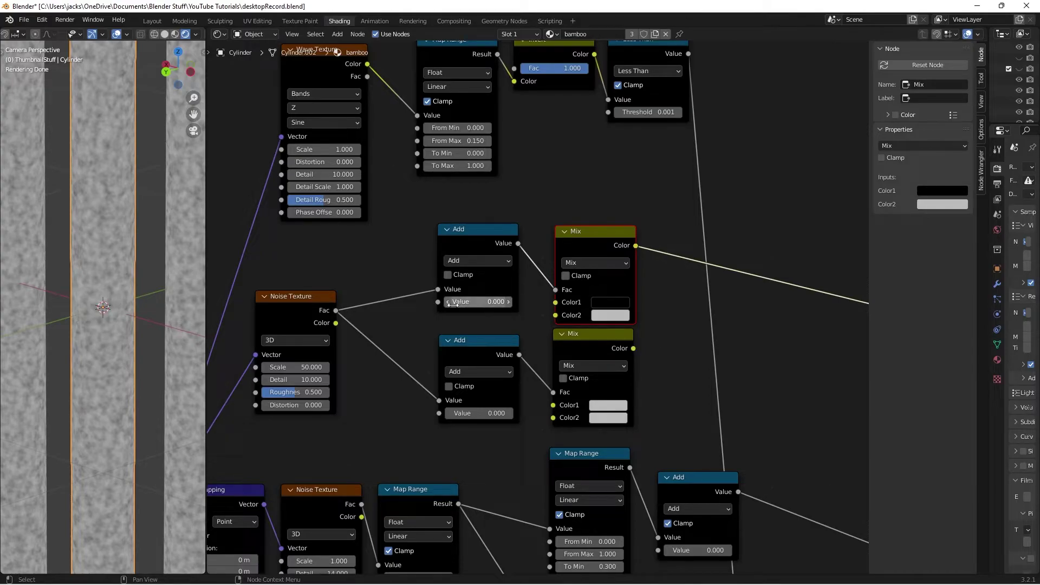
Save the file and nudge the upper Add node slightly closer to its Mix node
{"action": "left_click_drag", "start_coordinate": [447, 304], "coordinate": [511, 304]}
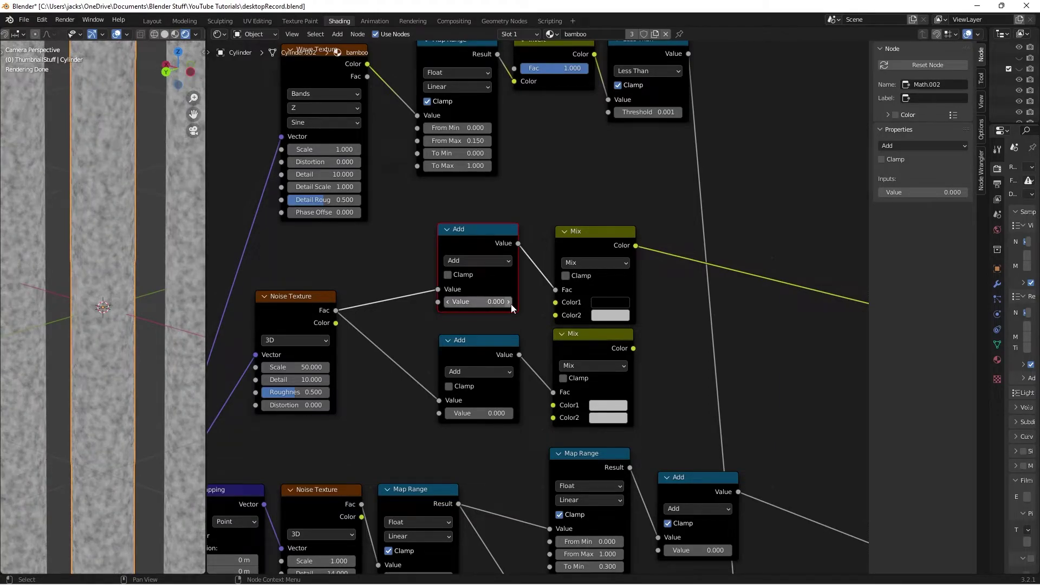
{"action": "key", "text": "ctrl+s"}
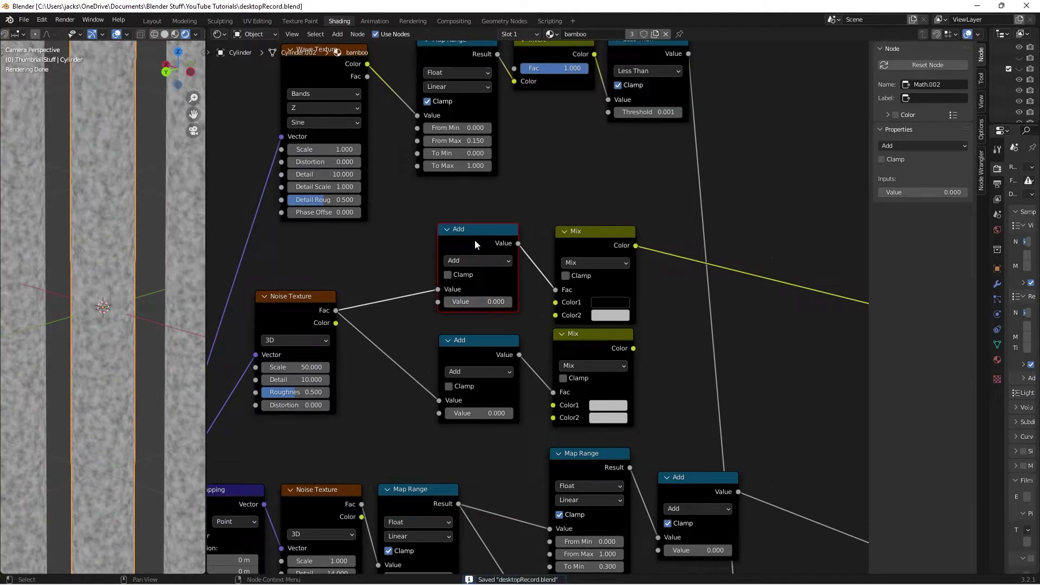
{"action": "left_click_drag", "start_coordinate": [475, 239], "coordinate": [478, 243]}
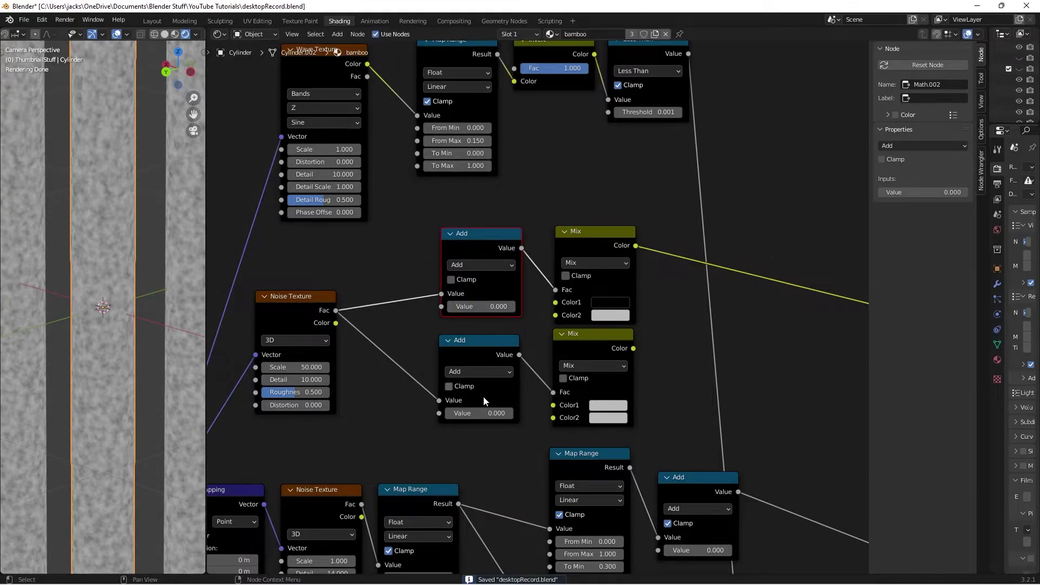
Set the upper Mix node's Color1 to hex 2E644B
{"action": "scroll", "coordinate": [484, 400], "scroll_direction": "up", "scroll_amount": 3}
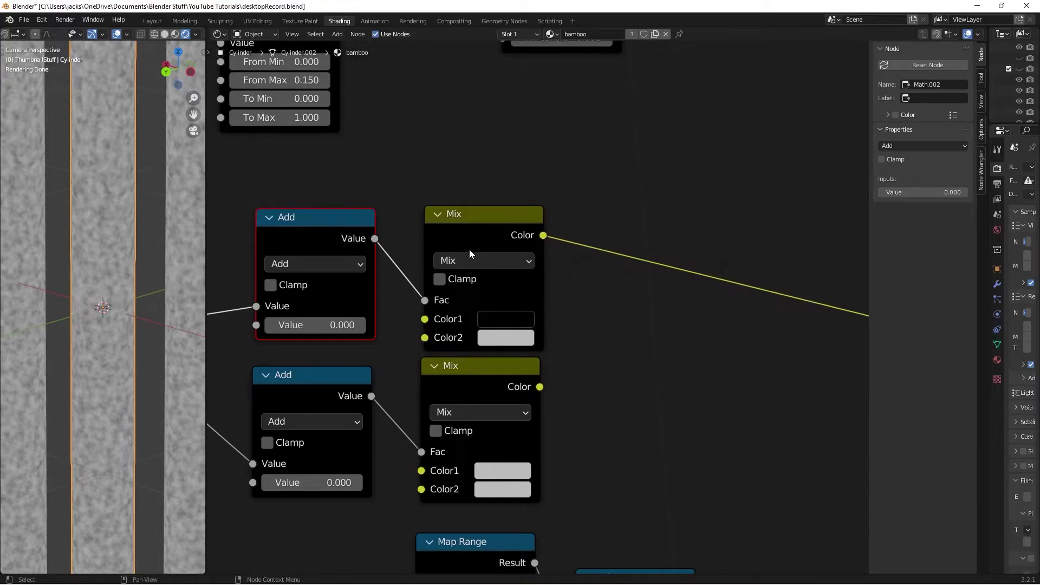
{"action": "left_click", "coordinate": [508, 317]}
{"action": "left_click", "coordinate": [589, 219]}
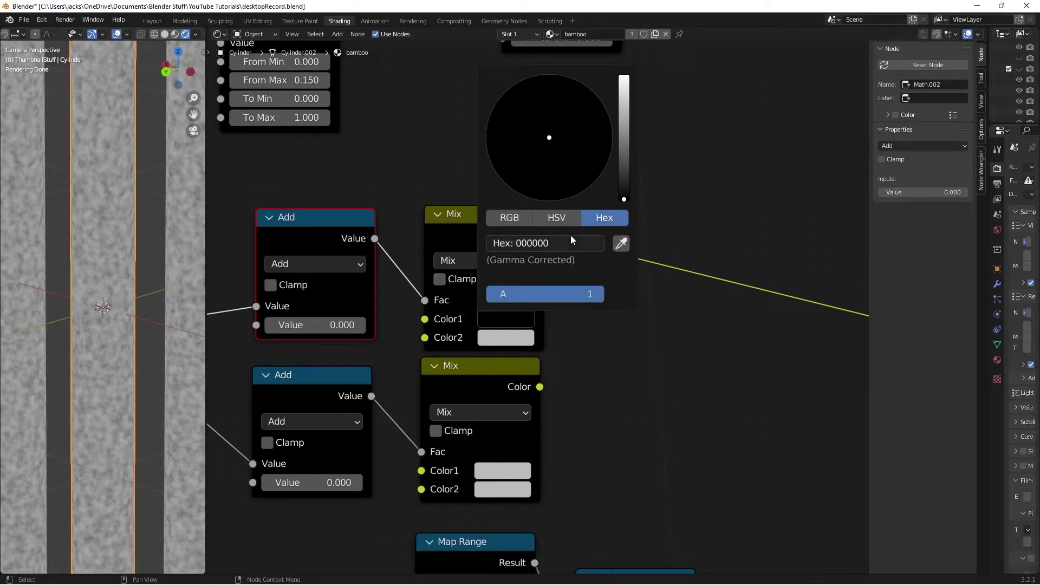
{"action": "left_click", "coordinate": [569, 241]}
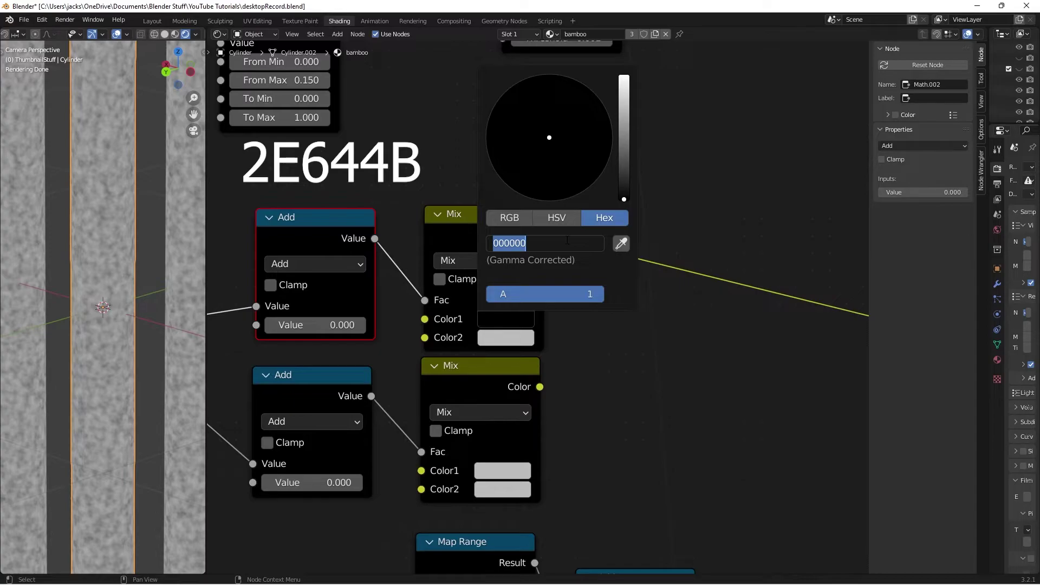
{"action": "type", "text": "2E644B"}
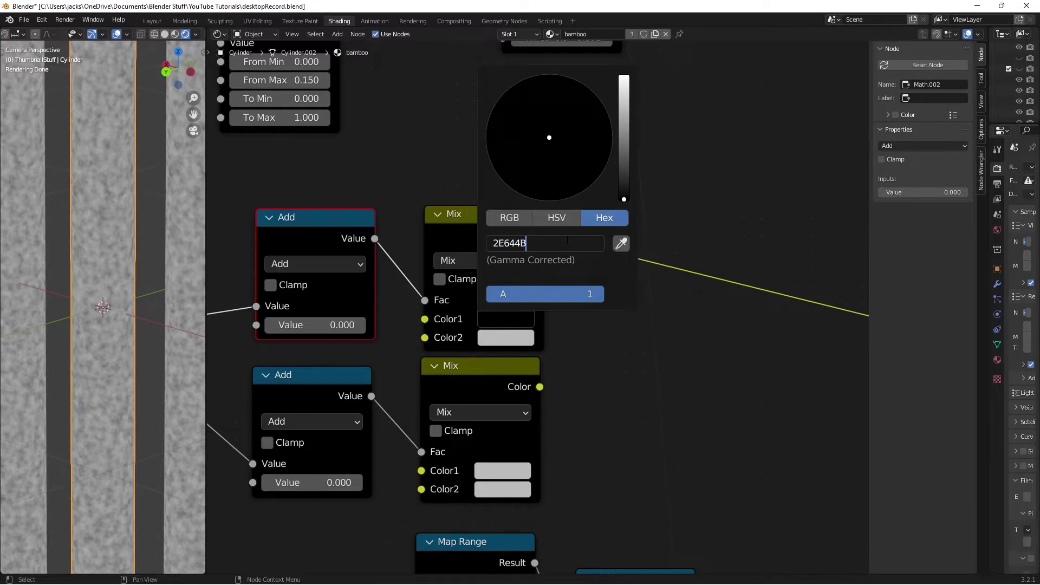
{"action": "key", "text": "Return"}
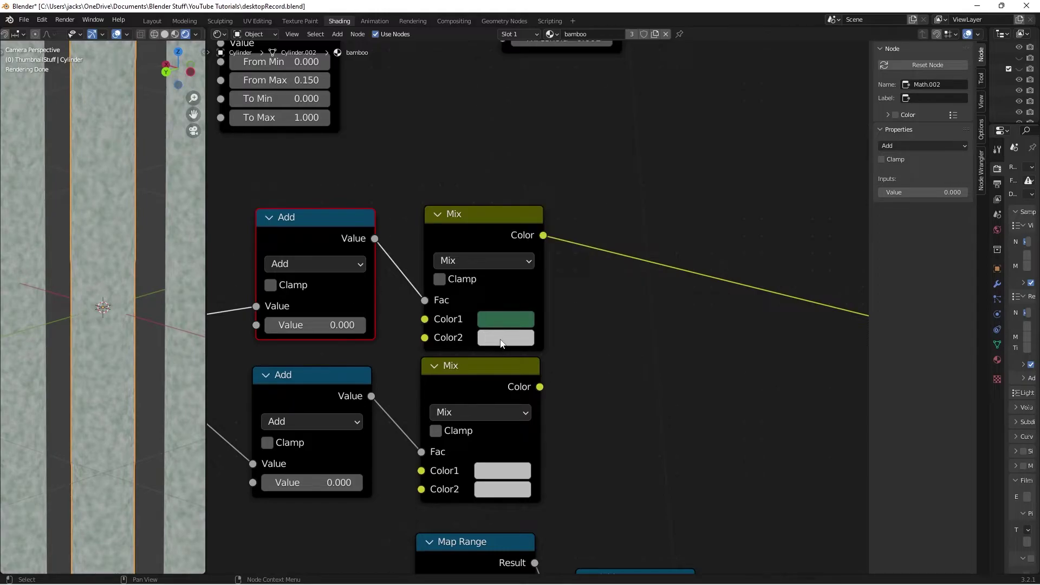
Set the upper Mix node's Color2 to hex DED59F
{"action": "left_click", "coordinate": [501, 340]}
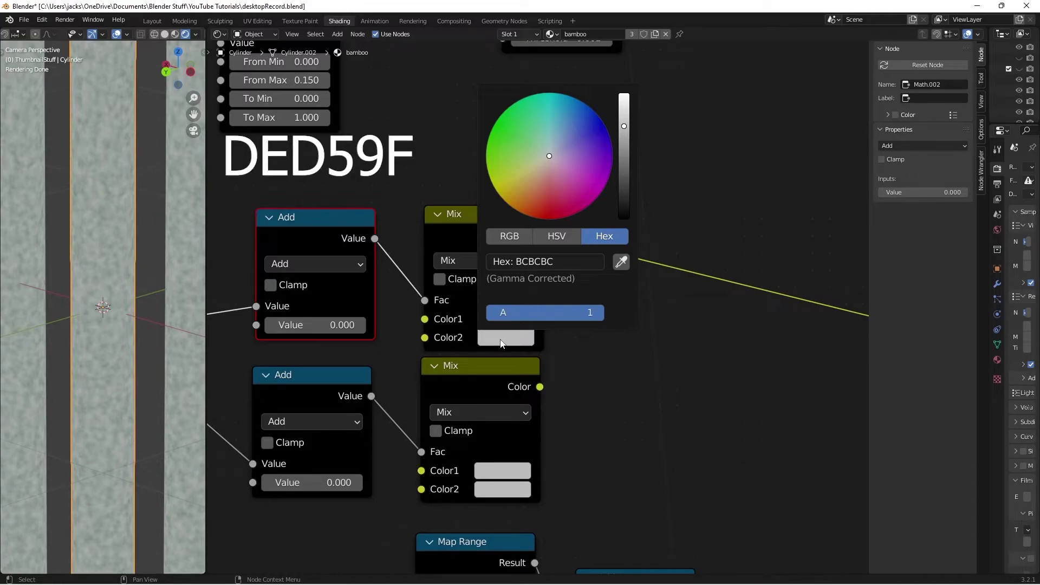
{"action": "left_click", "coordinate": [563, 260]}
{"action": "type", "text": "DED59F"}
{"action": "key", "text": "Return"}
Lower the upper Add node's second Value to -0.600
{"action": "scroll", "coordinate": [347, 355], "scroll_direction": "down", "scroll_amount": 1}
{"action": "scroll", "coordinate": [346, 350], "scroll_direction": "down", "scroll_amount": 1}
{"action": "middle_click_drag", "start_coordinate": [346, 350], "coordinate": [397, 336]}
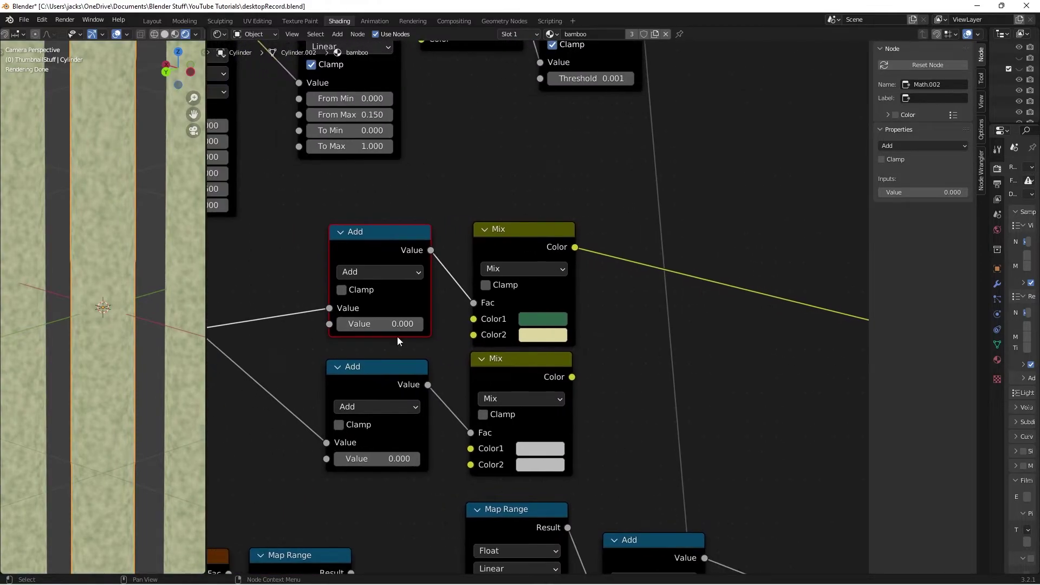
{"action": "left_click_drag", "start_coordinate": [340, 322], "coordinate": [314, 322]}
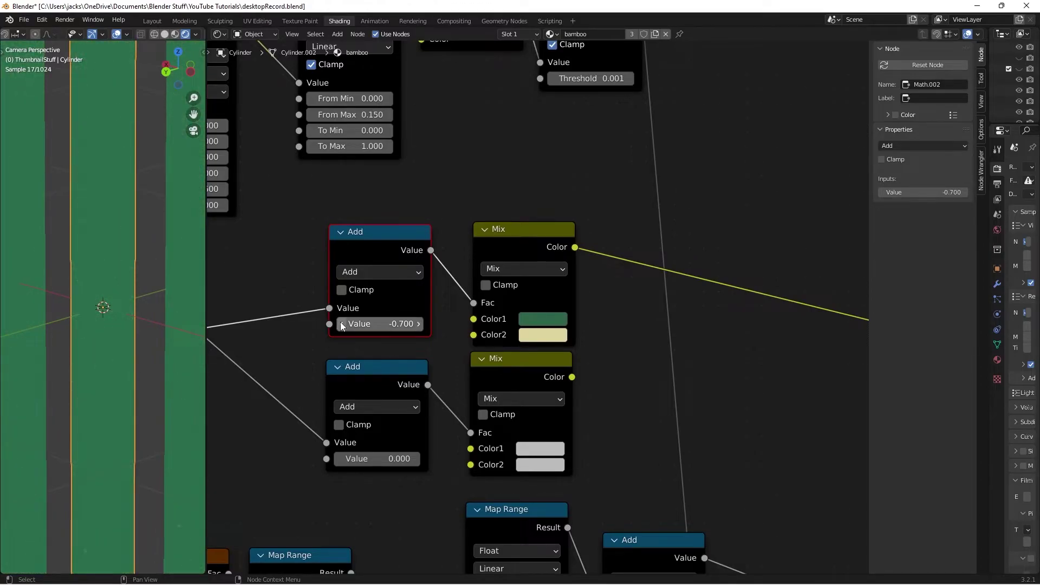
{"action": "left_click", "coordinate": [340, 324]}
{"action": "left_click", "coordinate": [341, 323]}
{"action": "left_click", "coordinate": [341, 323]}
{"action": "left_click", "coordinate": [340, 323]}
{"action": "left_click", "coordinate": [418, 324]}
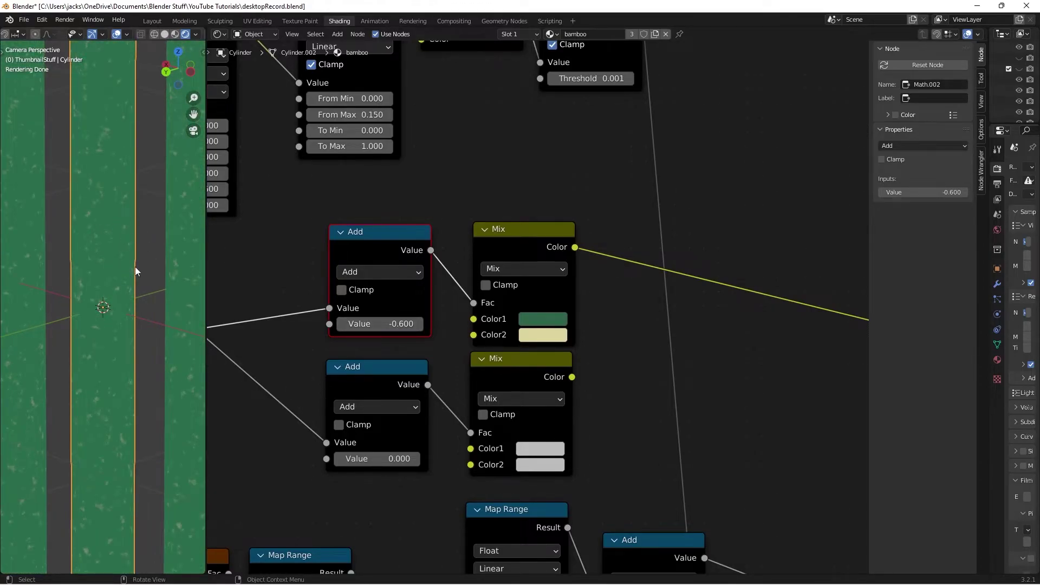
Connect the Result of the lower-left Map Range to the upper Add's first Value and cut the Noise Texture's link to that Add
{"action": "scroll", "coordinate": [415, 361], "scroll_direction": "down", "scroll_amount": 1}
{"action": "middle_click_drag", "start_coordinate": [329, 382], "coordinate": [522, 334]}
{"action": "scroll", "coordinate": [22, 275], "scroll_direction": "down", "scroll_amount": 3}
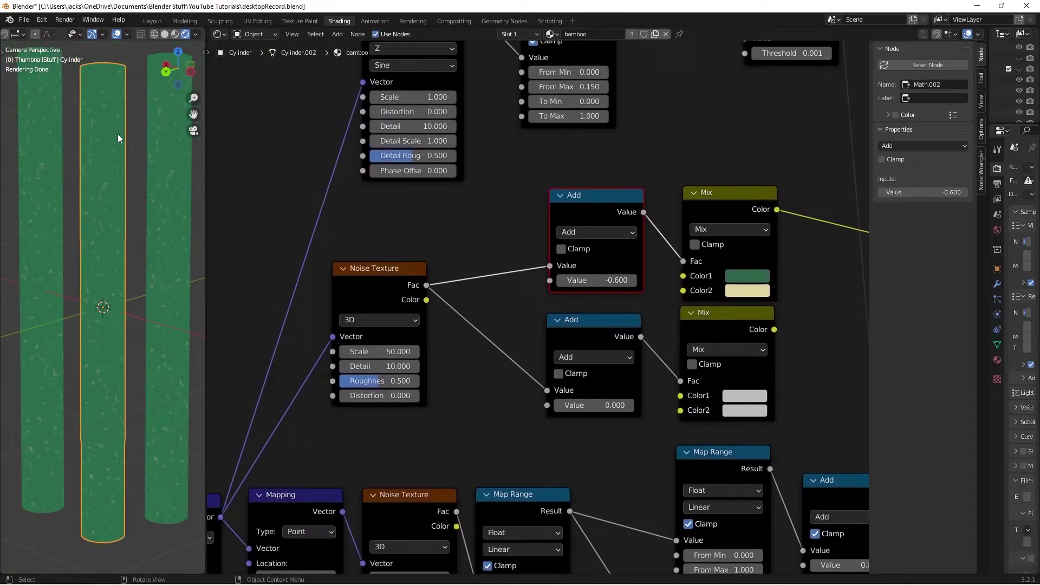
{"action": "left_click", "coordinate": [363, 285]}
{"action": "key", "text": "g"}
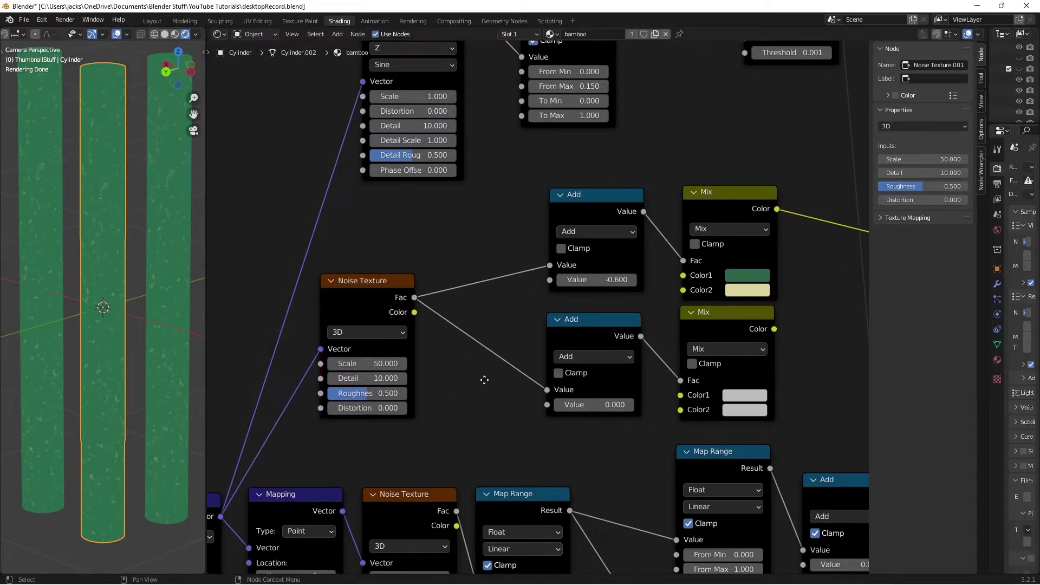
{"action": "right_click", "coordinate": [485, 380]}
{"action": "left_click_drag", "start_coordinate": [598, 449], "coordinate": [577, 218]}
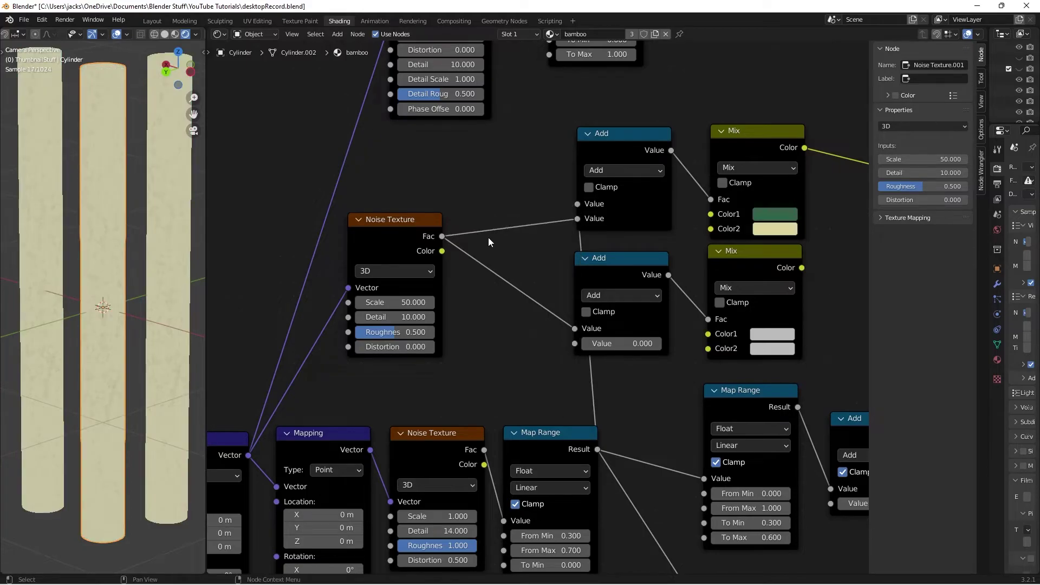
{"action": "right_click_drag", "start_coordinate": [506, 209], "coordinate": [521, 245], "text": "ctrl"}
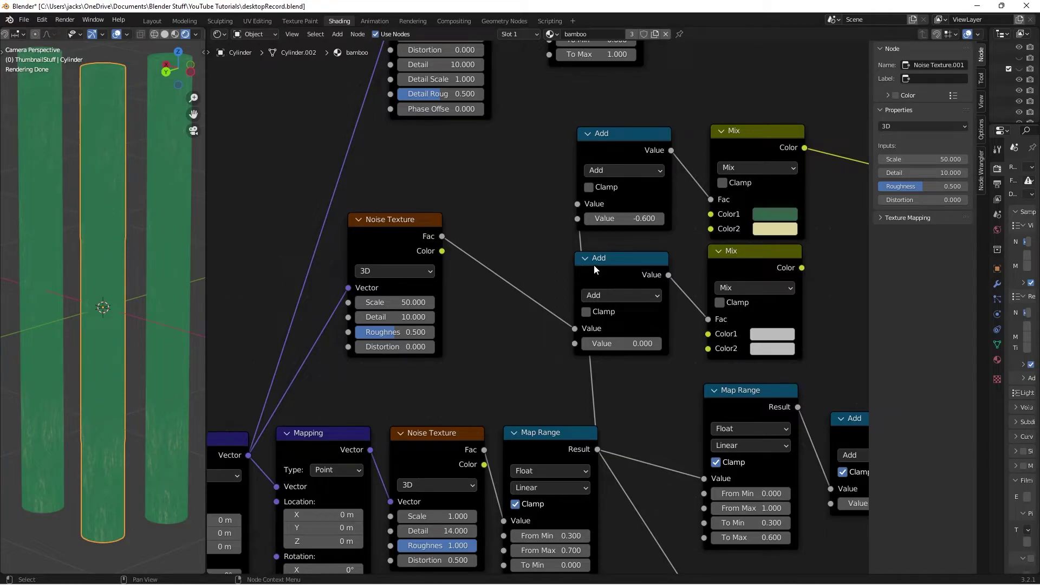
Reposition the lower Add node and the 50-scale Noise Texture slightly lower to tidy the layout
{"action": "left_click_drag", "start_coordinate": [613, 276], "coordinate": [590, 287]}
{"action": "left_click_drag", "start_coordinate": [437, 255], "coordinate": [437, 257]}
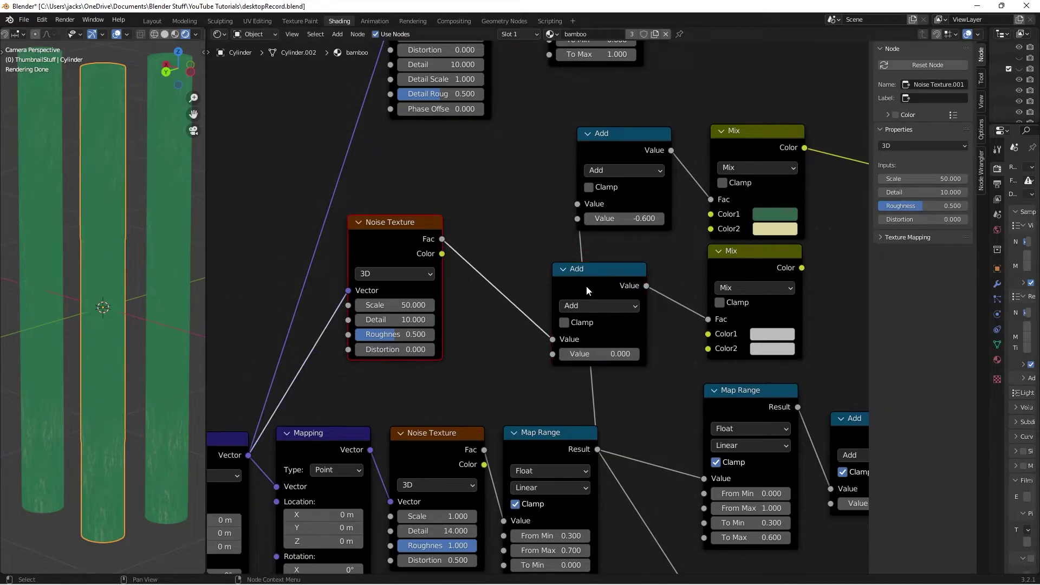
{"action": "left_click_drag", "start_coordinate": [589, 291], "coordinate": [612, 277]}
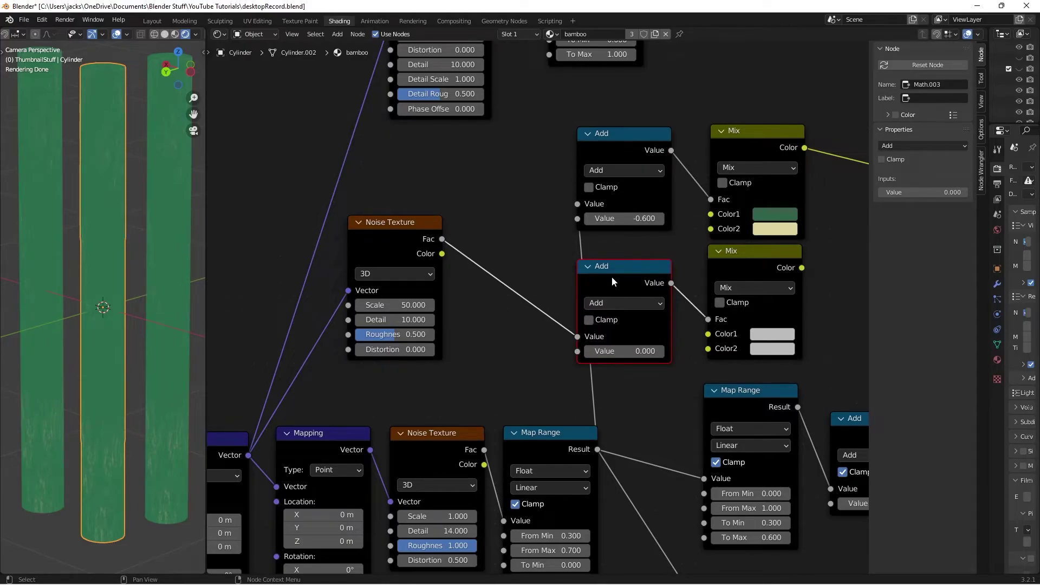
{"action": "left_click_drag", "start_coordinate": [395, 238], "coordinate": [390, 262]}
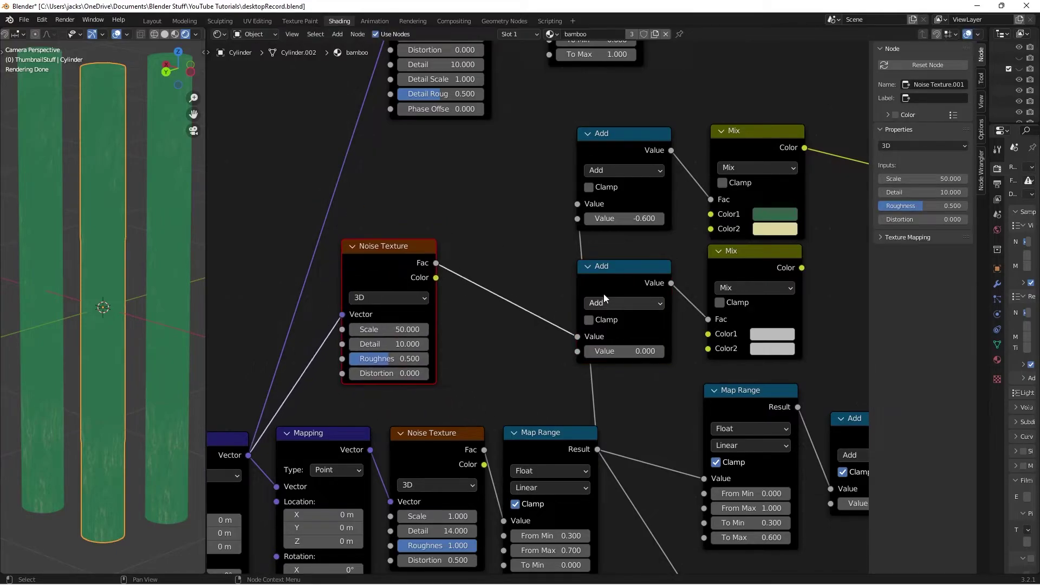
{"action": "left_click_drag", "start_coordinate": [611, 283], "coordinate": [608, 287]}
Preview the lower Mix node on the cylinders and set its Color1 to hex E4C591
{"action": "middle_click_drag", "start_coordinate": [663, 245], "coordinate": [475, 254]}
{"action": "scroll", "coordinate": [475, 254], "scroll_direction": "up", "scroll_amount": 1}
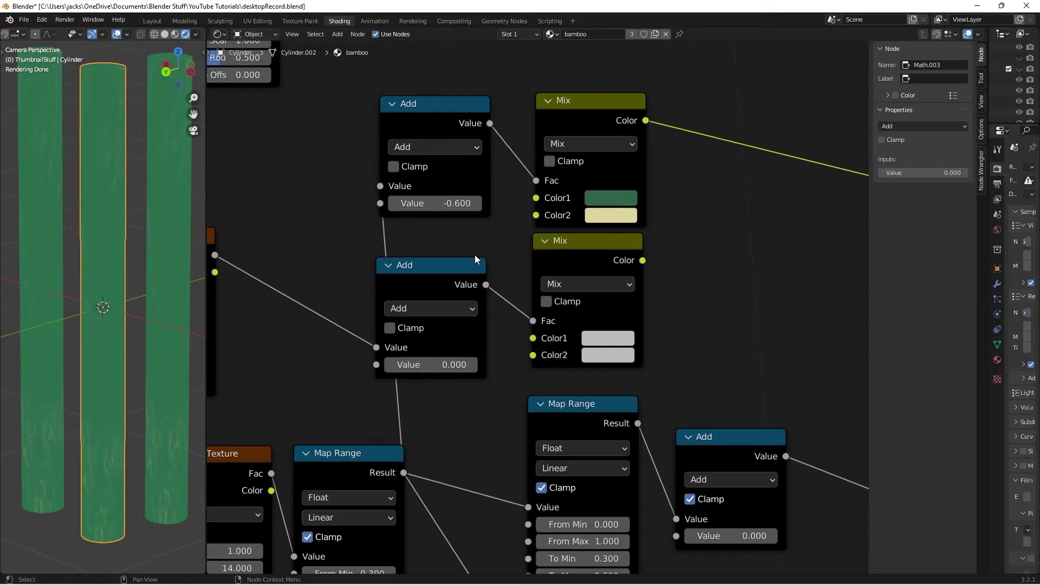
{"action": "left_click", "coordinate": [594, 255], "text": "ctrl+shift"}
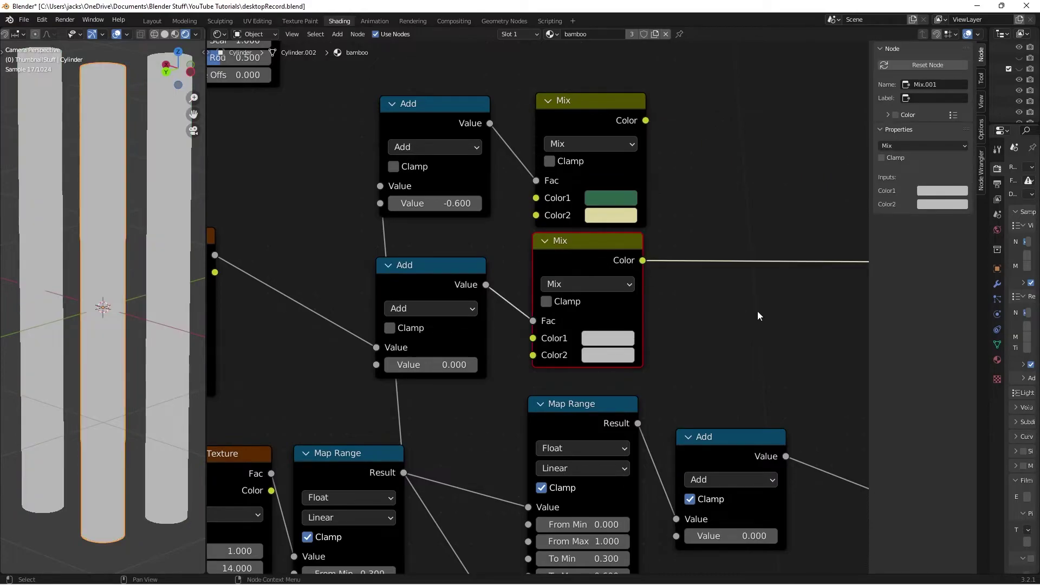
{"action": "scroll", "coordinate": [757, 311], "scroll_direction": "up", "scroll_amount": 2}
{"action": "left_click", "coordinate": [554, 350]}
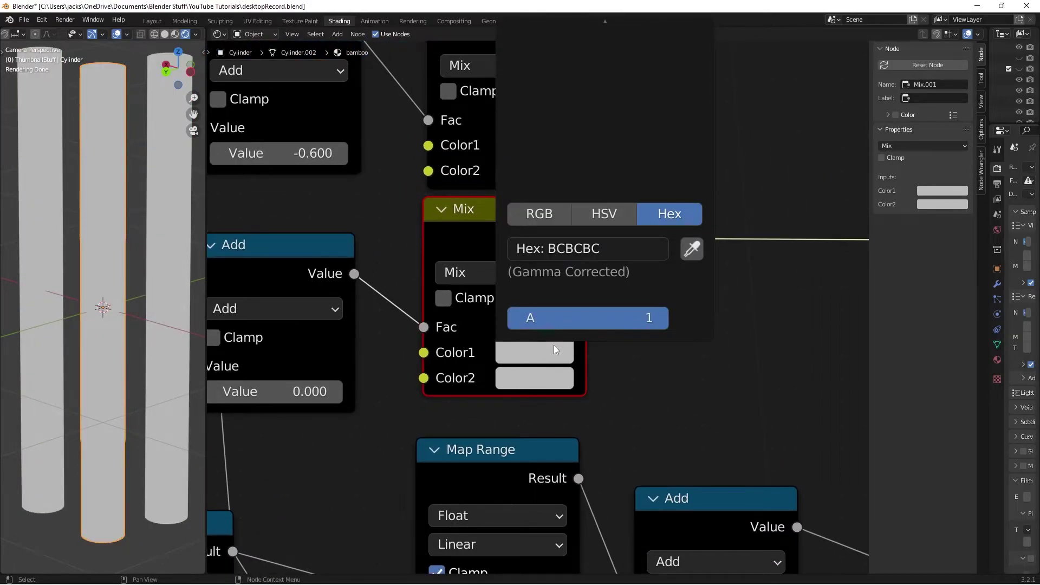
{"action": "left_click", "coordinate": [523, 356]}
{"action": "left_click", "coordinate": [577, 249]}
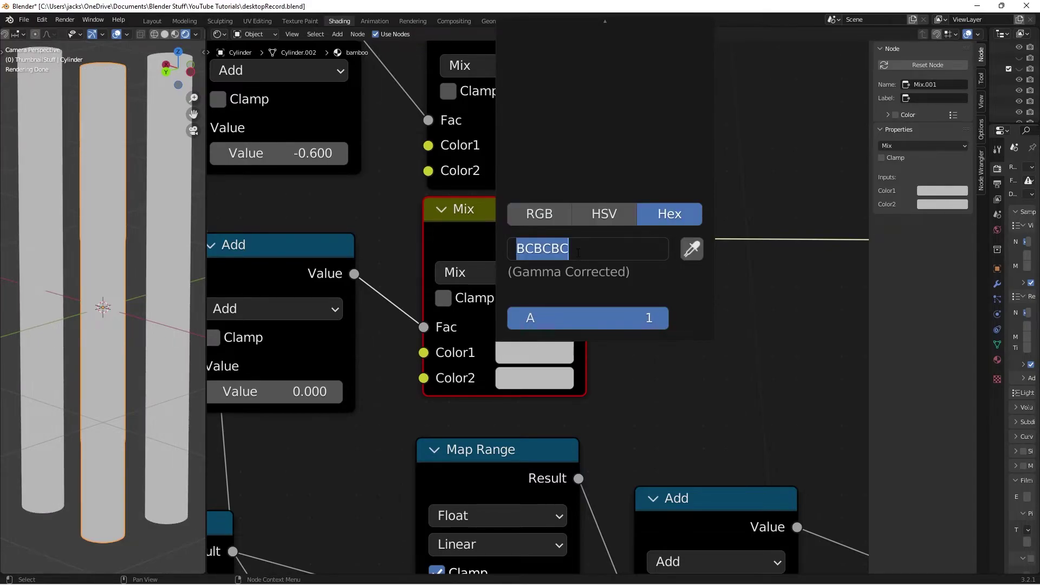
{"action": "type", "text": "E4C"}
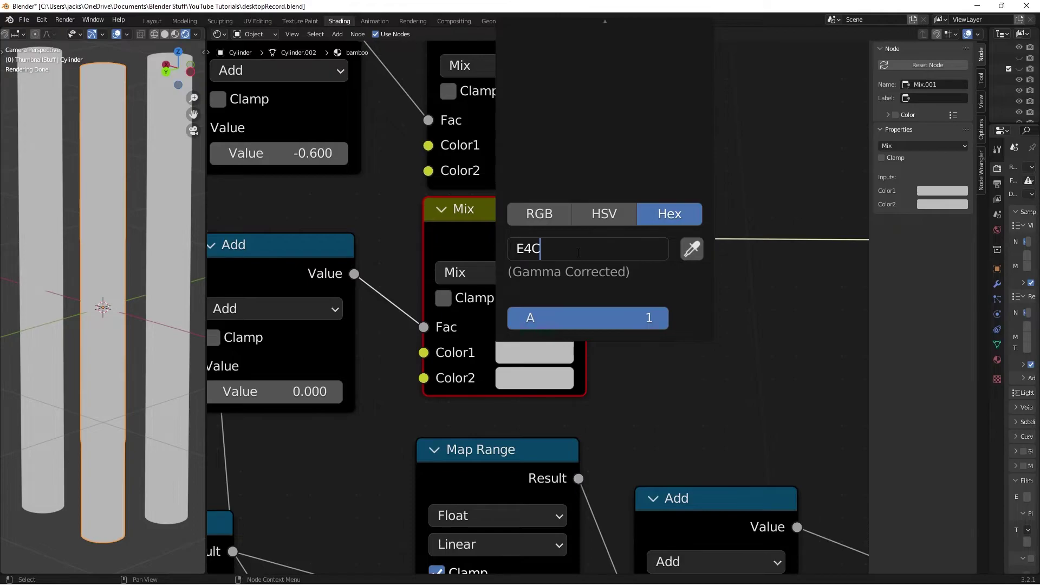
{"action": "type", "text": "591"}
{"action": "key", "text": "Return"}
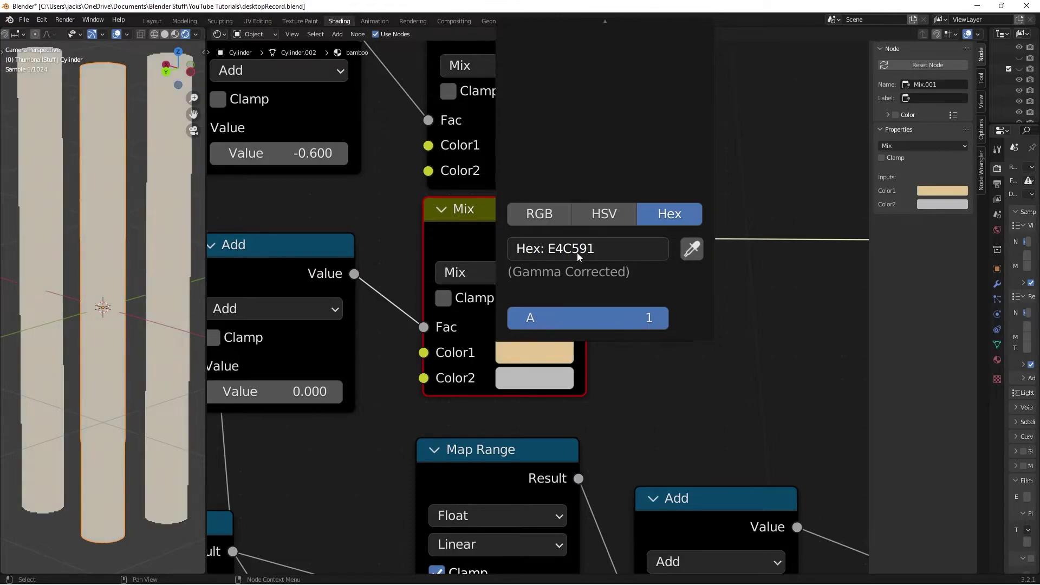
Set the lower Mix node's Color2 to hex B38B52 and save the file
{"action": "left_click", "coordinate": [545, 386]}
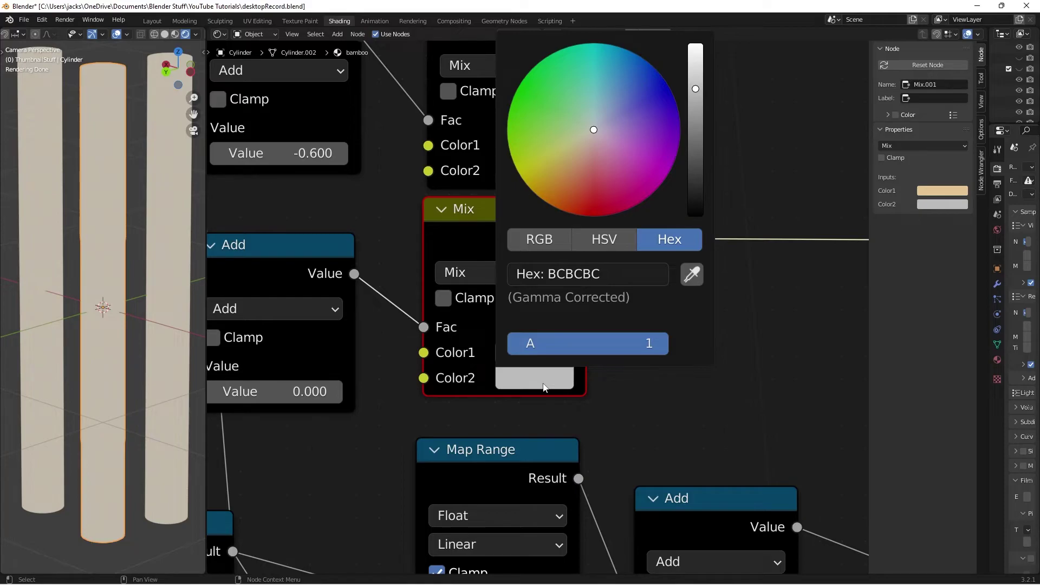
{"action": "left_click", "coordinate": [560, 275]}
{"action": "type", "text": "B"}
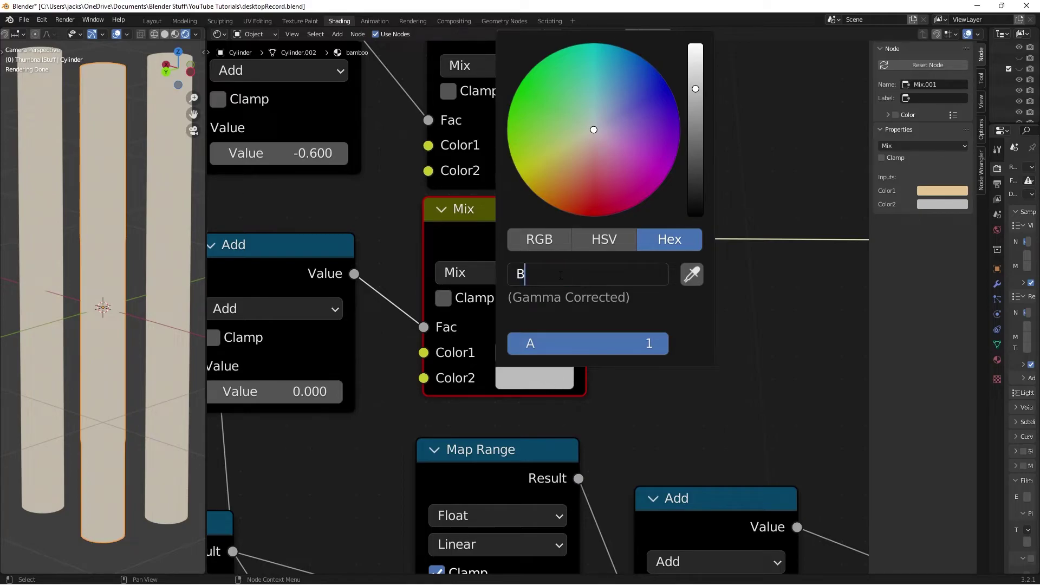
{"action": "type", "text": "38B52"}
{"action": "key", "text": "Return"}
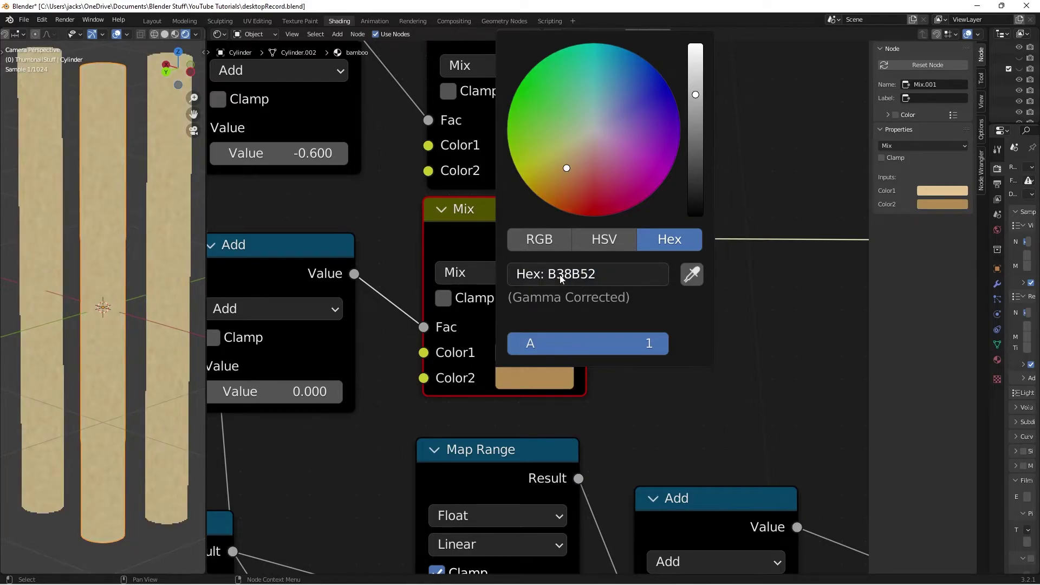
{"action": "scroll", "coordinate": [541, 392], "scroll_direction": "down", "scroll_amount": 2}
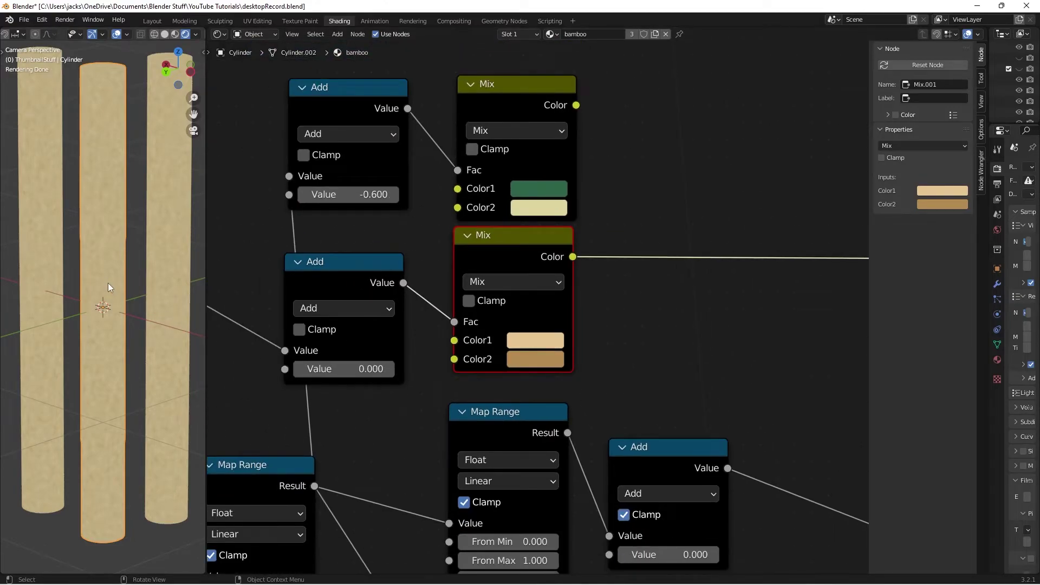
{"action": "key", "text": "ctrl+s"}
Add a third Mix node in the free space beyond the two existing colour Mix nodes
{"action": "scroll", "coordinate": [514, 254], "scroll_direction": "down", "scroll_amount": 3}
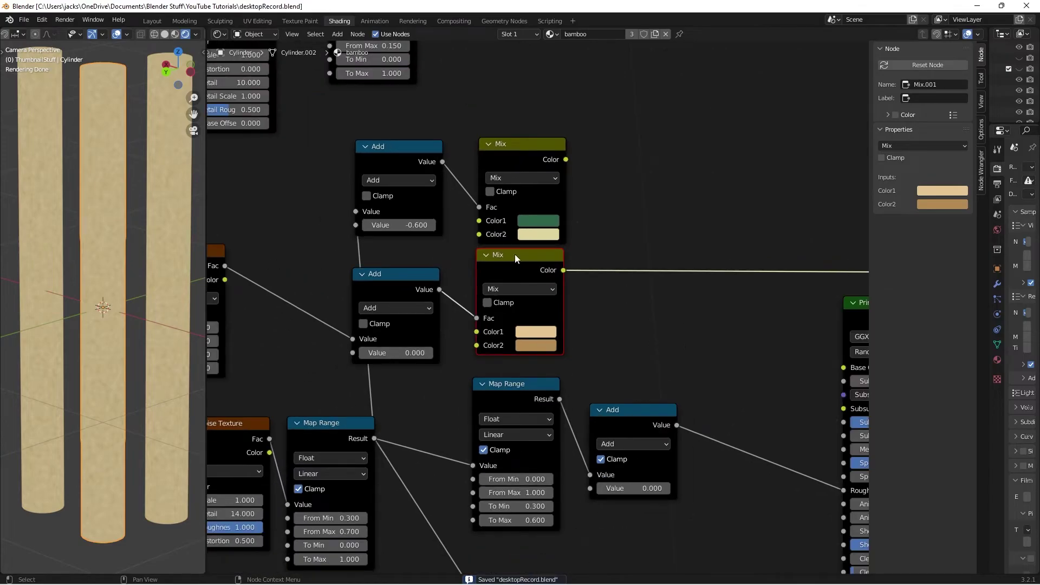
{"action": "key", "text": "shift+a"}
{"action": "type", "text": "mix"}
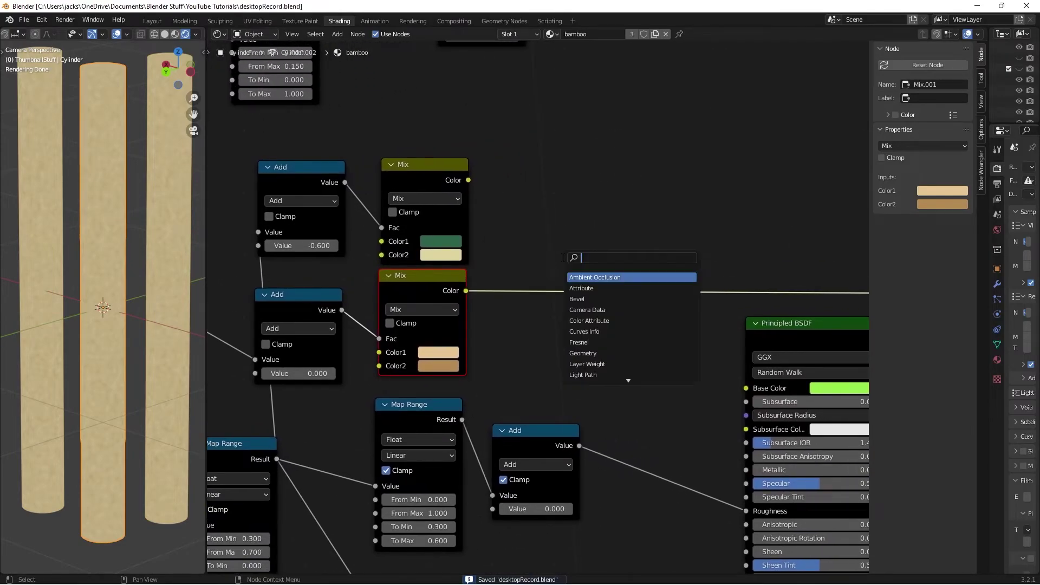
{"action": "key", "text": "Return"}
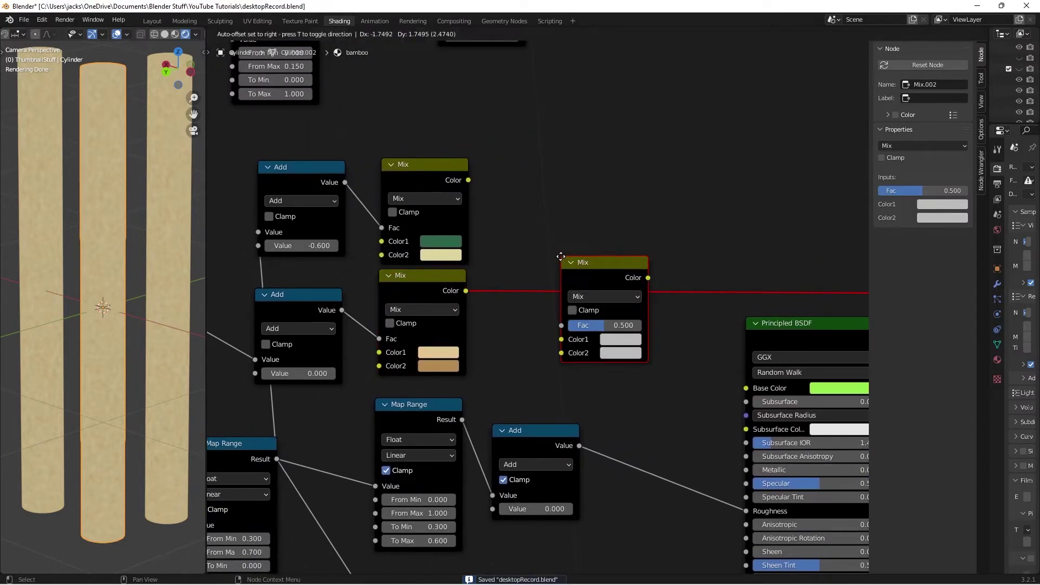
{"action": "left_click", "coordinate": [553, 174]}
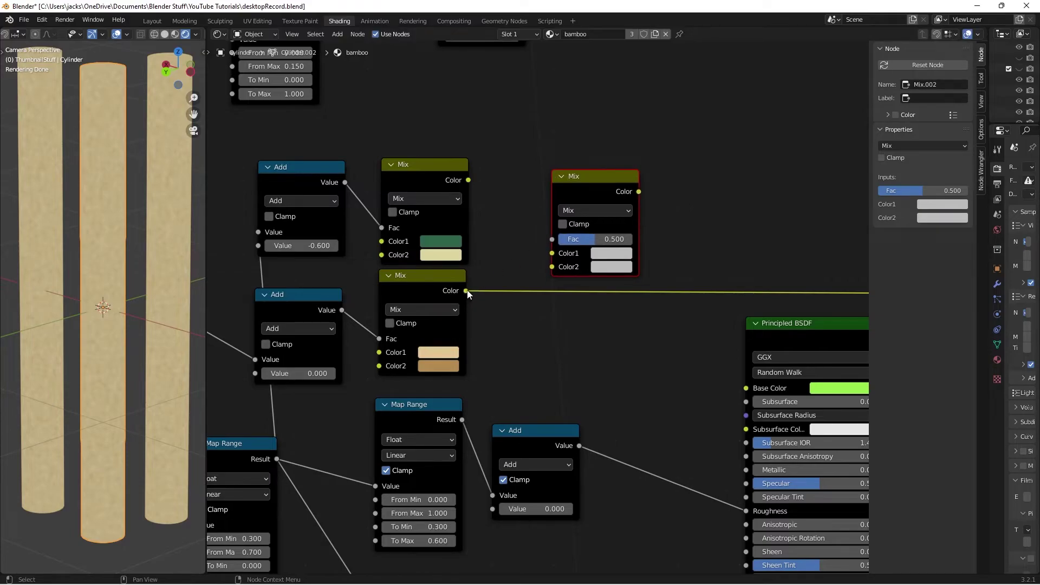
Connect the upper Mix's Color to the new Mix's Color1 and the lower Mix's Color to its Color2, moving the new node slightly down
{"action": "left_click_drag", "start_coordinate": [465, 291], "coordinate": [574, 270]}
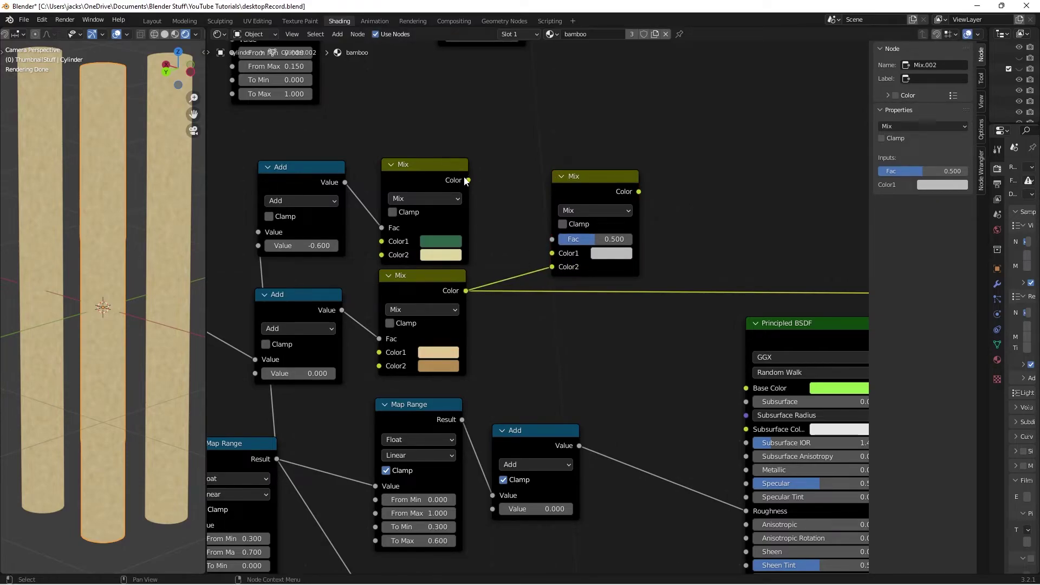
{"action": "left_click_drag", "start_coordinate": [466, 181], "coordinate": [552, 253]}
{"action": "left_click_drag", "start_coordinate": [593, 189], "coordinate": [596, 248]}
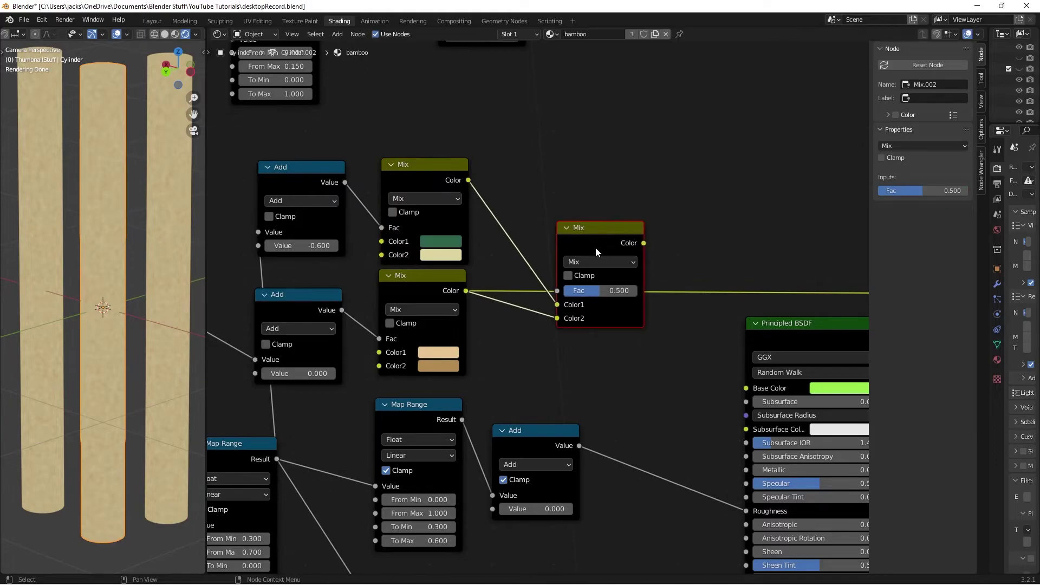
Connect the Invert node's Color to the new Mix's Fac and preview that Mix on the cylinders
{"action": "scroll", "coordinate": [596, 249], "scroll_direction": "down", "scroll_amount": 2}
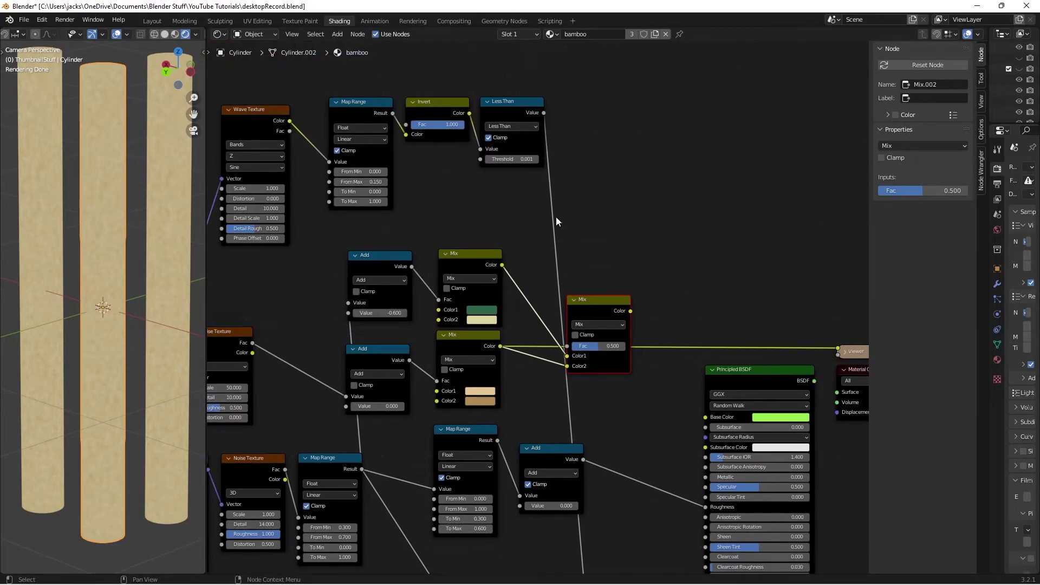
{"action": "left_click_drag", "start_coordinate": [469, 112], "coordinate": [567, 346]}
{"action": "left_click_drag", "start_coordinate": [580, 309], "coordinate": [606, 310]}
{"action": "left_click", "coordinate": [606, 310], "text": "ctrl+shift"}
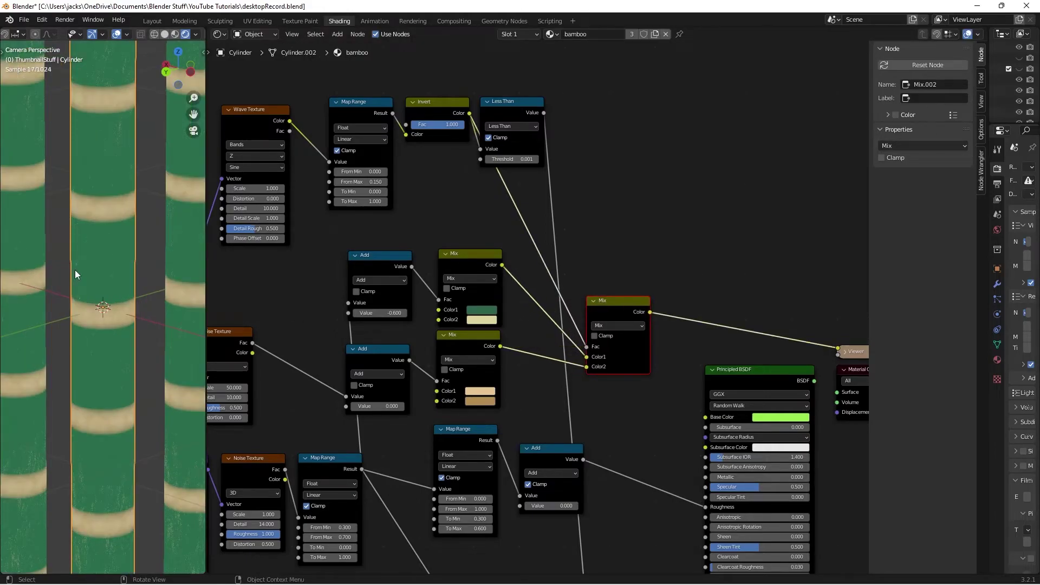
{"action": "left_click", "coordinate": [121, 208]}
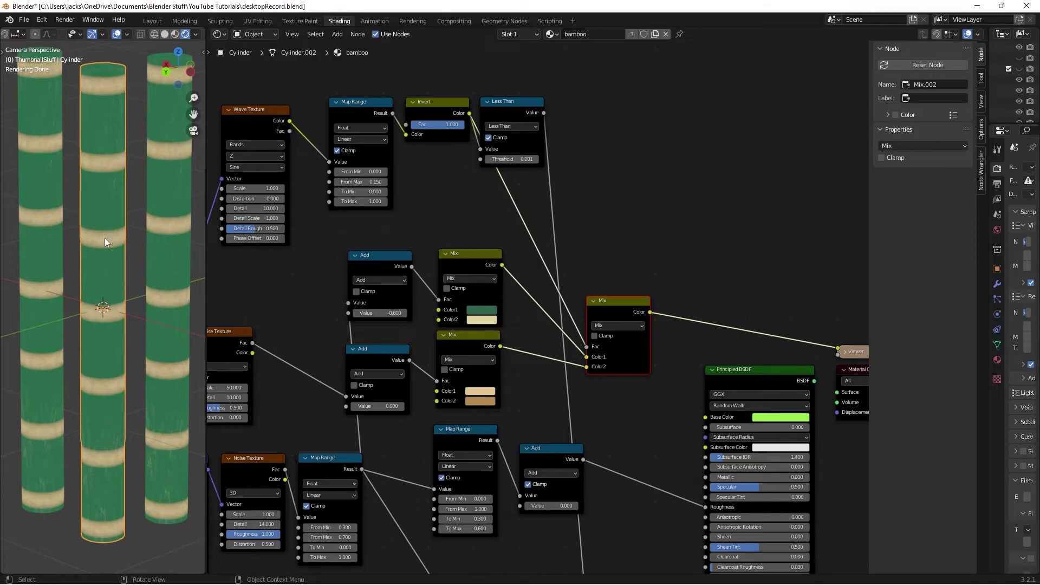
Save the file, then move the Principled BSDF, Viewer and Material Output nodes farther from the colour nodes to free up space
{"action": "key", "text": "ctrl+s"}
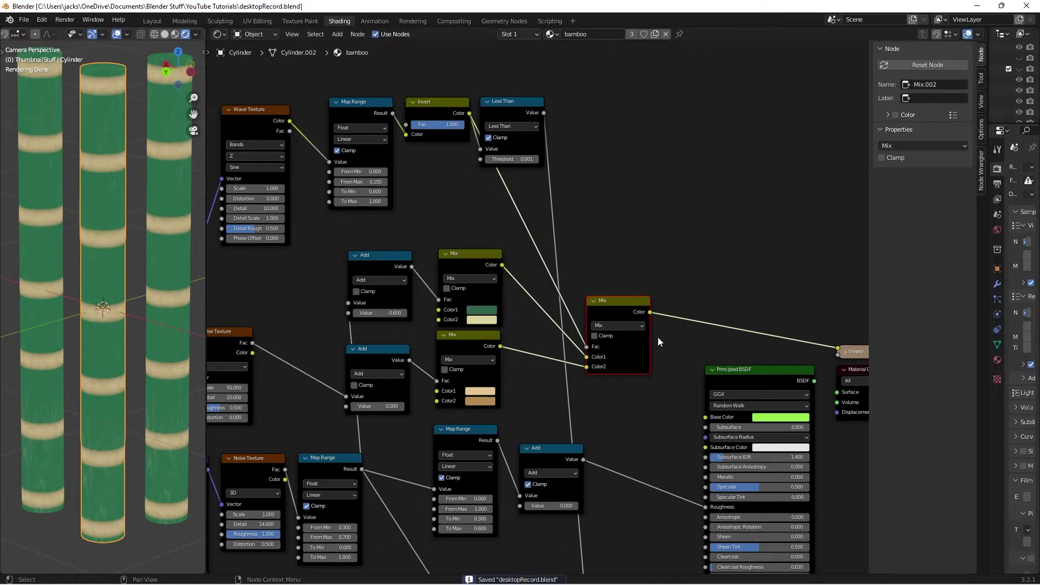
{"action": "left_click_drag", "start_coordinate": [645, 337], "coordinate": [632, 347]}
{"action": "scroll", "coordinate": [682, 391], "scroll_direction": "down", "scroll_amount": 1}
{"action": "middle_click_drag", "start_coordinate": [683, 391], "coordinate": [643, 323]}
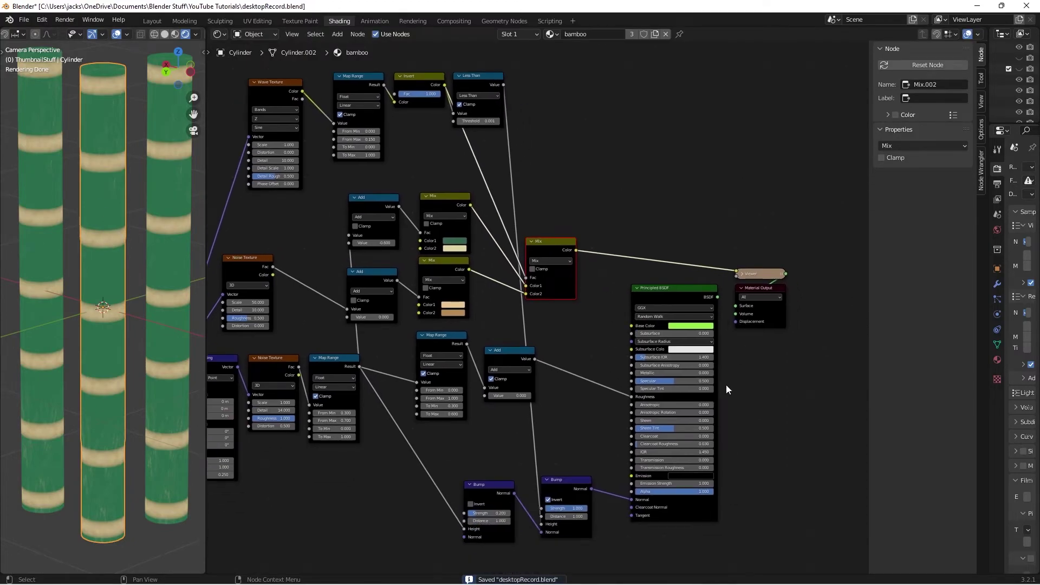
{"action": "left_click_drag", "start_coordinate": [623, 233], "coordinate": [674, 314]}
{"action": "left_click_drag", "start_coordinate": [714, 401], "coordinate": [796, 398]}
{"action": "middle_click_drag", "start_coordinate": [635, 303], "coordinate": [586, 352]}
{"action": "scroll", "coordinate": [586, 357], "scroll_direction": "up", "scroll_amount": 1}
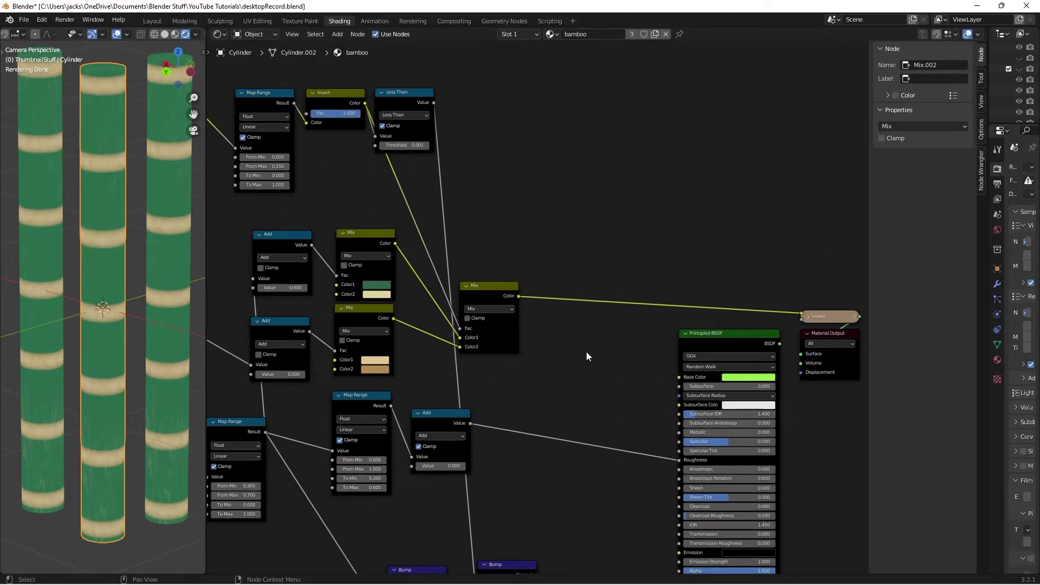
Add a fourth Mix node in the free space above and beyond the third Mix node
{"action": "key", "text": "shift+a"}
{"action": "left_click", "coordinate": [586, 352]}
{"action": "type", "text": "mix"}
{"action": "key", "text": "Return"}
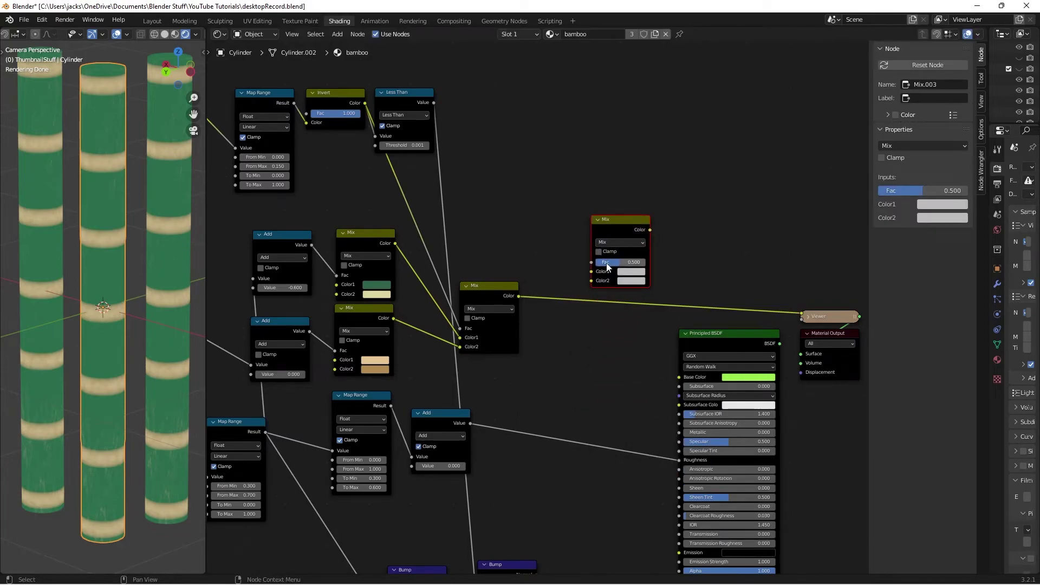
{"action": "scroll", "coordinate": [606, 263], "scroll_direction": "up", "scroll_amount": 2}
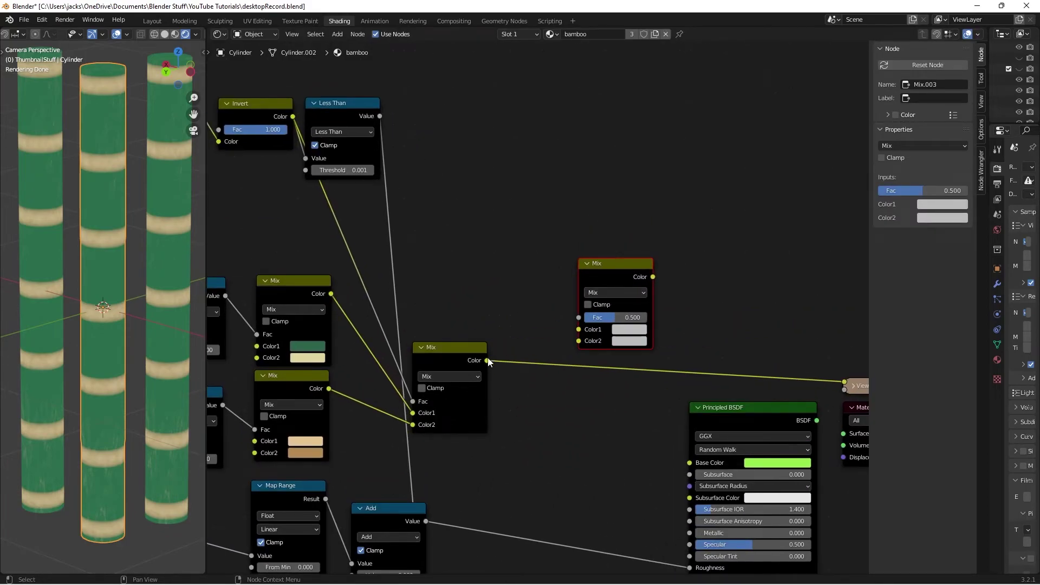
Connect the third Mix's Color to the newest Mix's Color1 and the green Mix's Color to its Color2
{"action": "left_click", "coordinate": [483, 361]}
{"action": "left_click_drag", "start_coordinate": [487, 360], "coordinate": [578, 330]}
{"action": "middle_click_drag", "start_coordinate": [387, 306], "coordinate": [517, 291]}
{"action": "scroll", "coordinate": [517, 291], "scroll_direction": "down", "scroll_amount": 1}
{"action": "left_click_drag", "start_coordinate": [467, 281], "coordinate": [701, 327]}
{"action": "left_click_drag", "start_coordinate": [714, 266], "coordinate": [693, 275]}
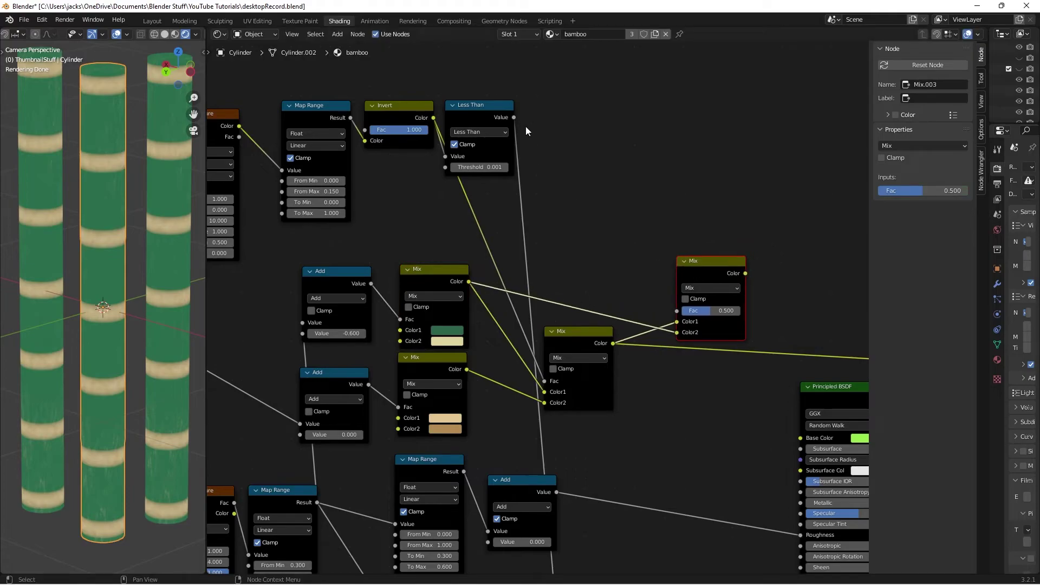
Connect the Less Than node's Value to the newest Mix's Fac and compare its preview with the third Mix's
{"action": "left_click_drag", "start_coordinate": [513, 117], "coordinate": [675, 311]}
{"action": "left_click_drag", "start_coordinate": [700, 268], "coordinate": [684, 264]}
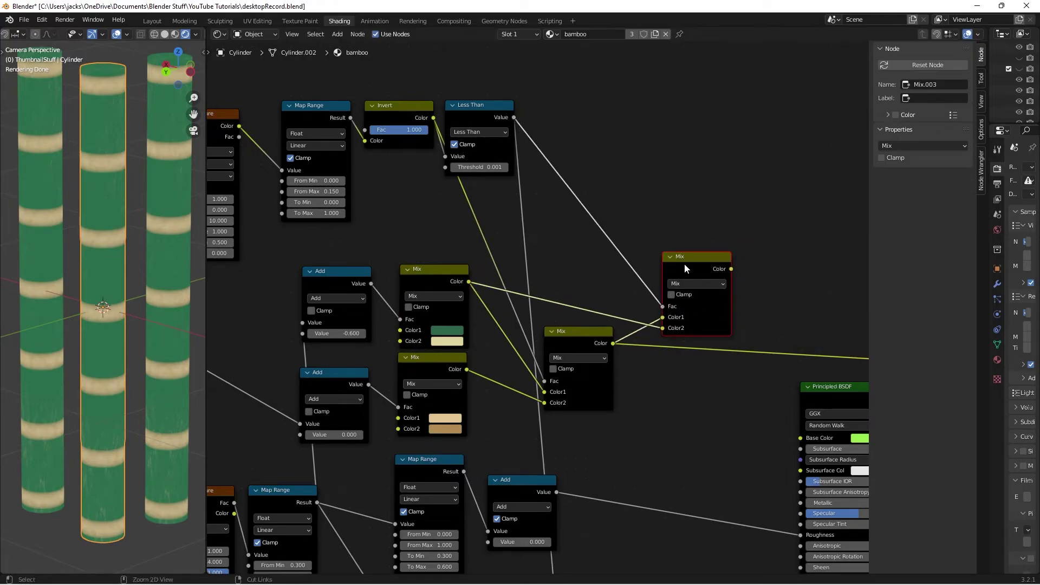
{"action": "left_click", "coordinate": [684, 263], "text": "ctrl+shift"}
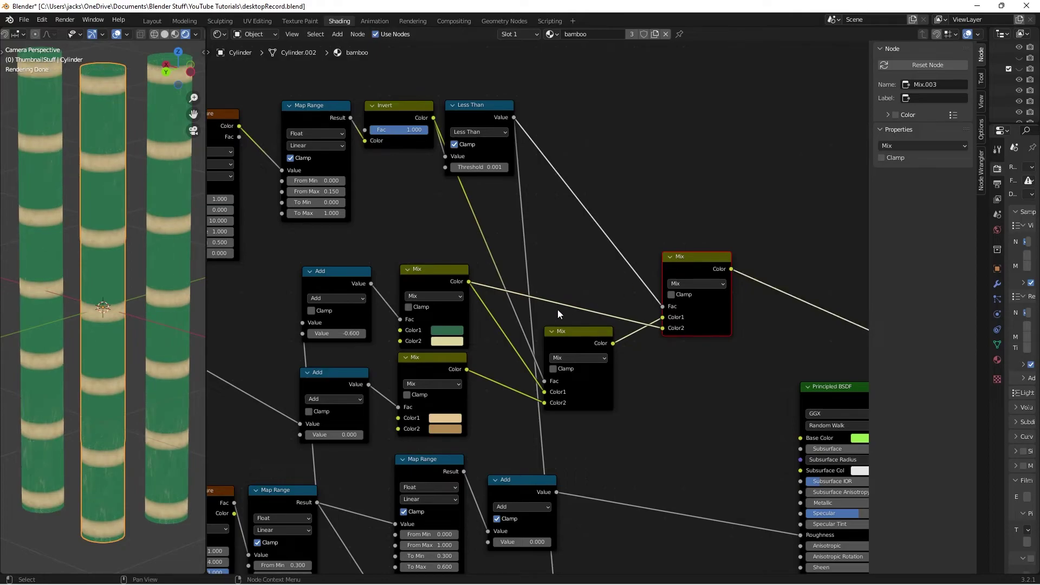
{"action": "left_click", "coordinate": [581, 336], "text": "ctrl+shift"}
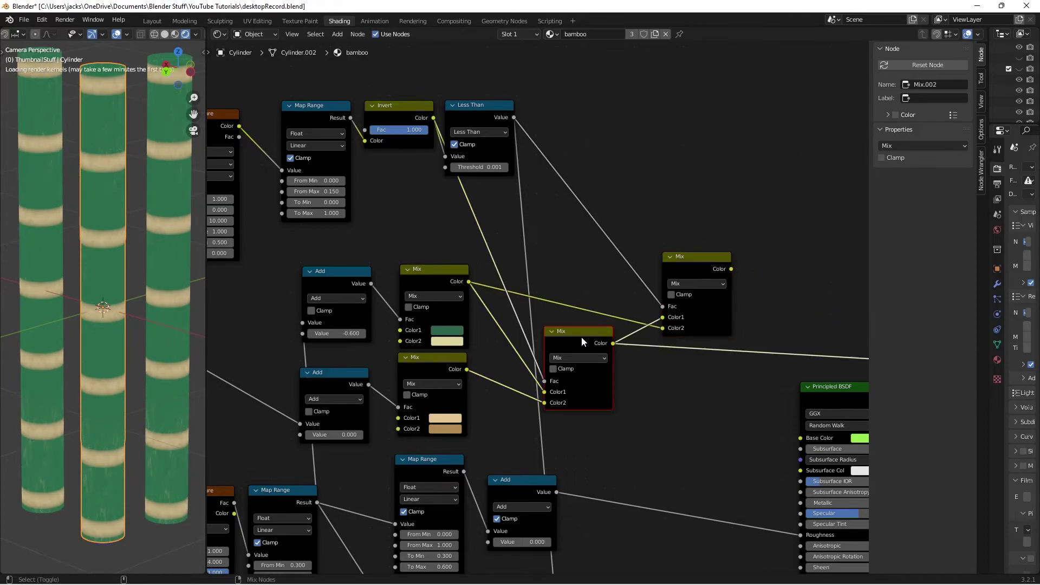
{"action": "left_click", "coordinate": [687, 264], "text": "ctrl+shift"}
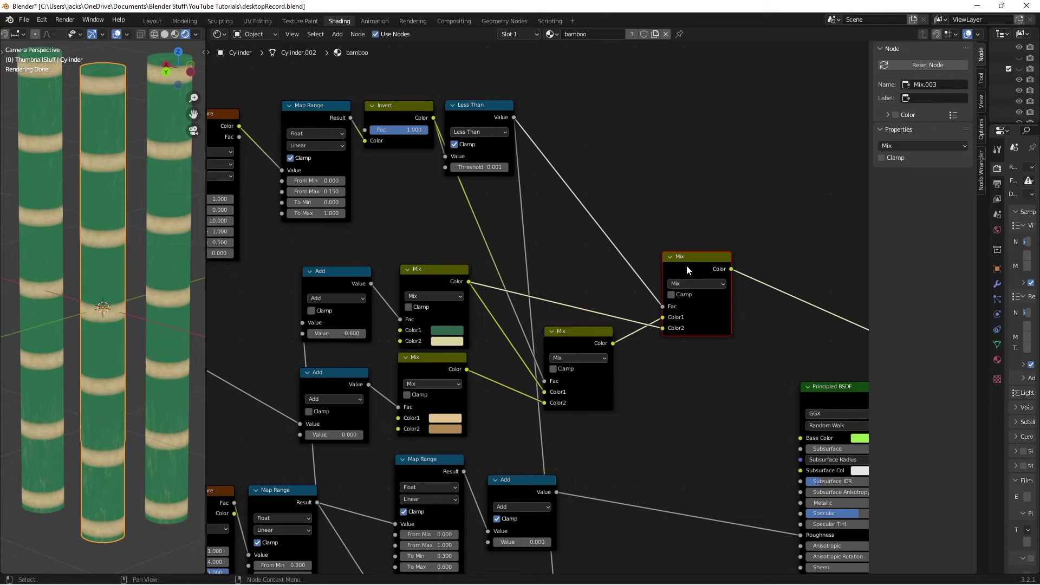
Tidy the positions of the two combining Mix nodes, enable Clamp on all four Mix nodes, and save the file
{"action": "left_click_drag", "start_coordinate": [579, 346], "coordinate": [578, 342]}
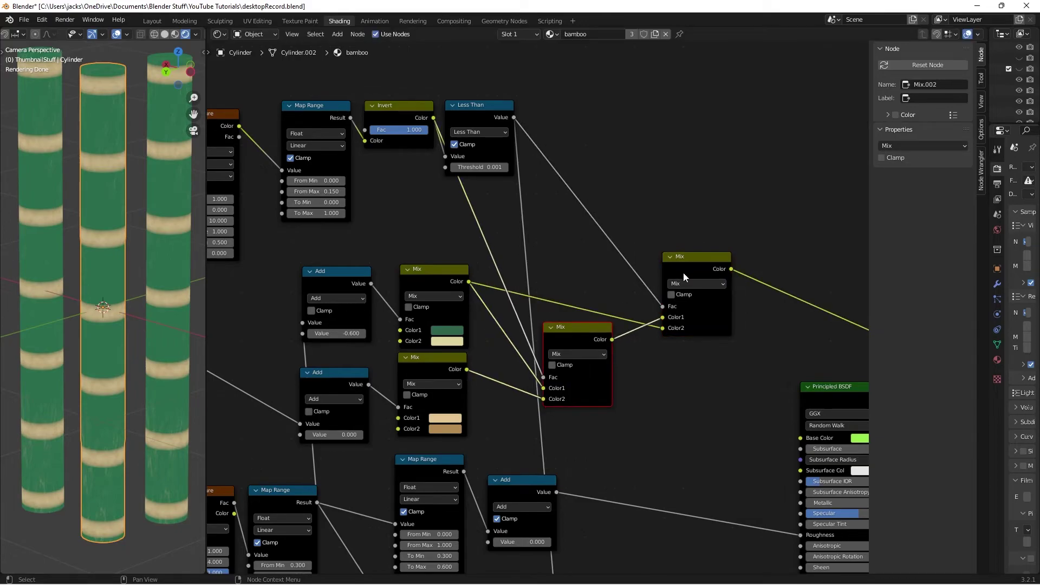
{"action": "left_click_drag", "start_coordinate": [692, 281], "coordinate": [678, 299]}
{"action": "left_click", "coordinate": [558, 367]}
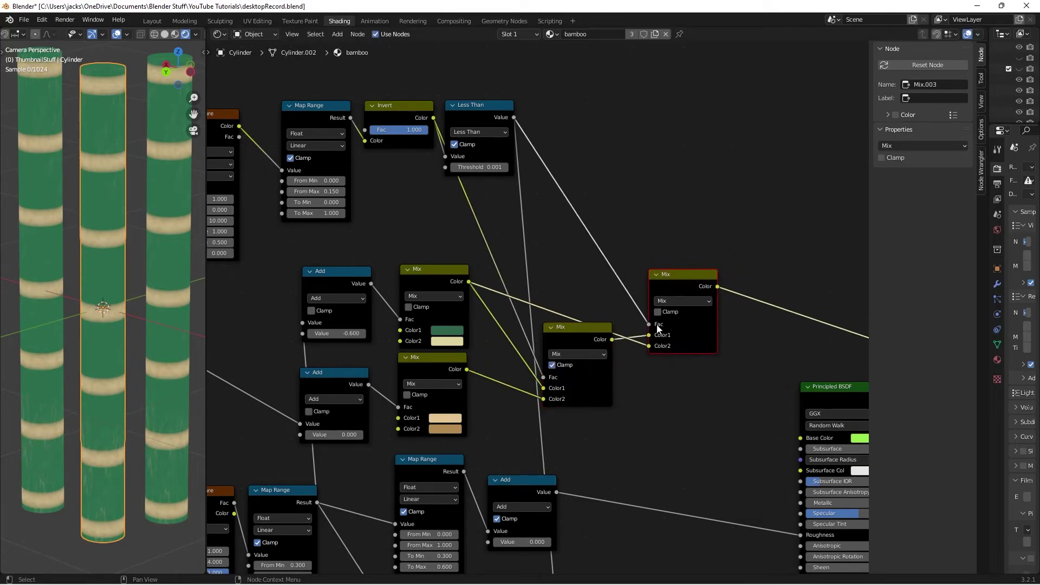
{"action": "left_click", "coordinate": [658, 312]}
{"action": "left_click", "coordinate": [409, 306]}
{"action": "left_click", "coordinate": [406, 394]}
{"action": "key", "text": "ctrl+s"}
Connect the final Mix's Color to the Principled BSDF's Base Color and preview the full shader on the cylinders
{"action": "key", "text": "KP_Decimal"}
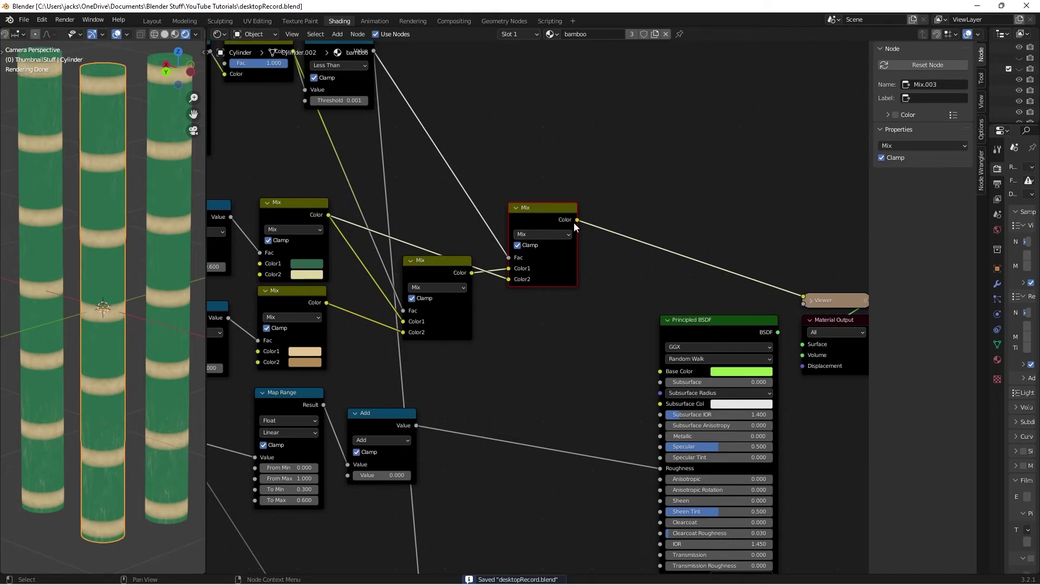
{"action": "left_click_drag", "start_coordinate": [576, 220], "coordinate": [660, 371]}
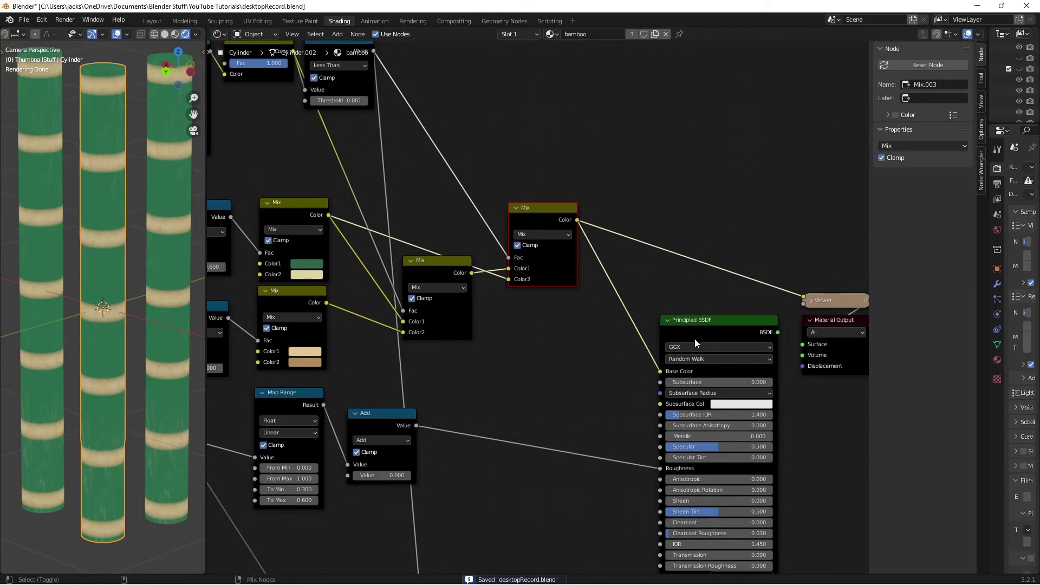
{"action": "left_click", "coordinate": [695, 339], "text": "ctrl+shift"}
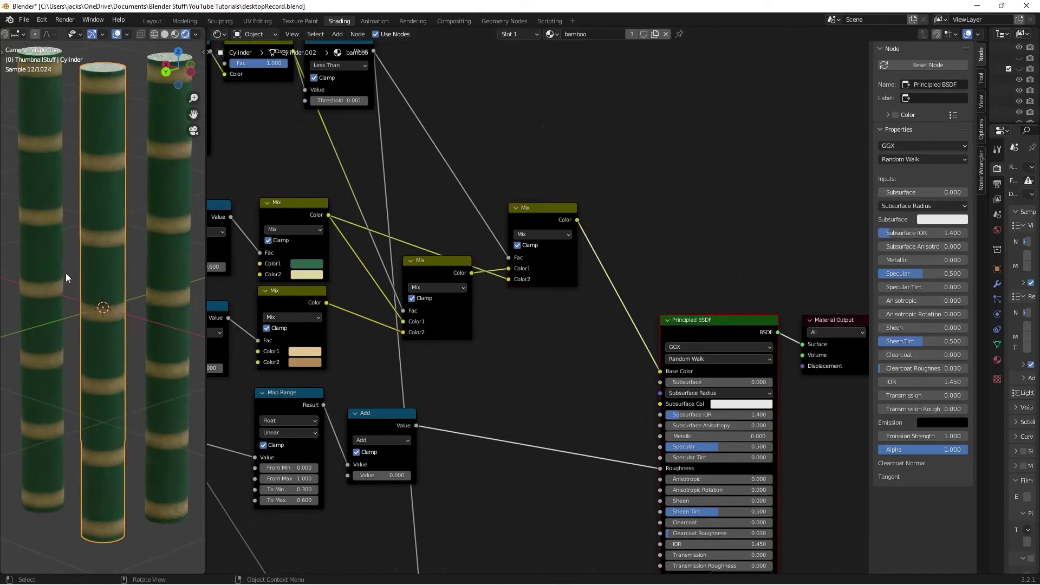
Change the rotation of the viewport shading's environment lighting so the cylinders are lit from another direction
{"action": "scroll", "coordinate": [67, 272], "scroll_direction": "down", "scroll_amount": 2}
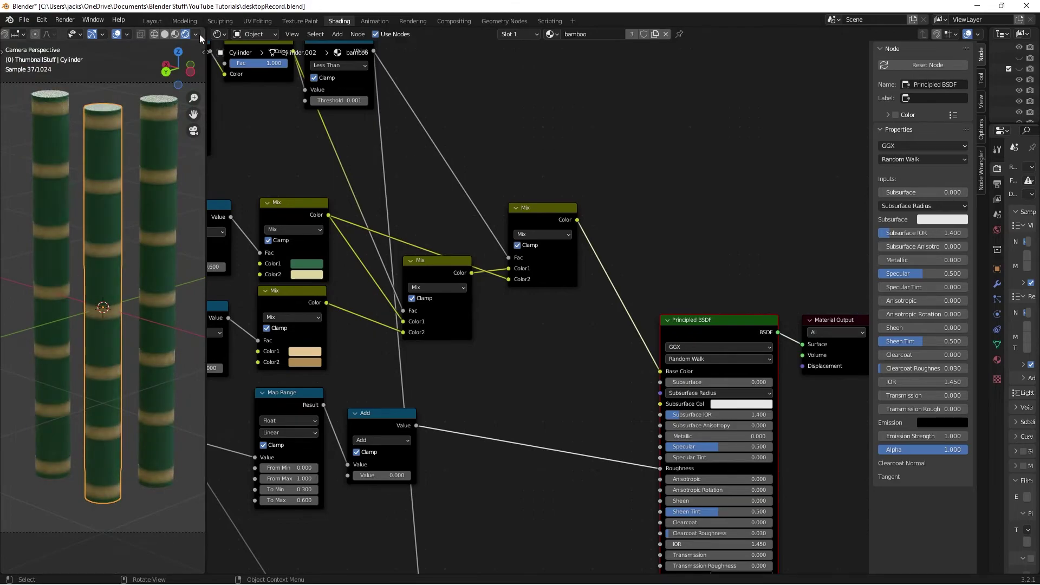
{"action": "left_click", "coordinate": [198, 35]}
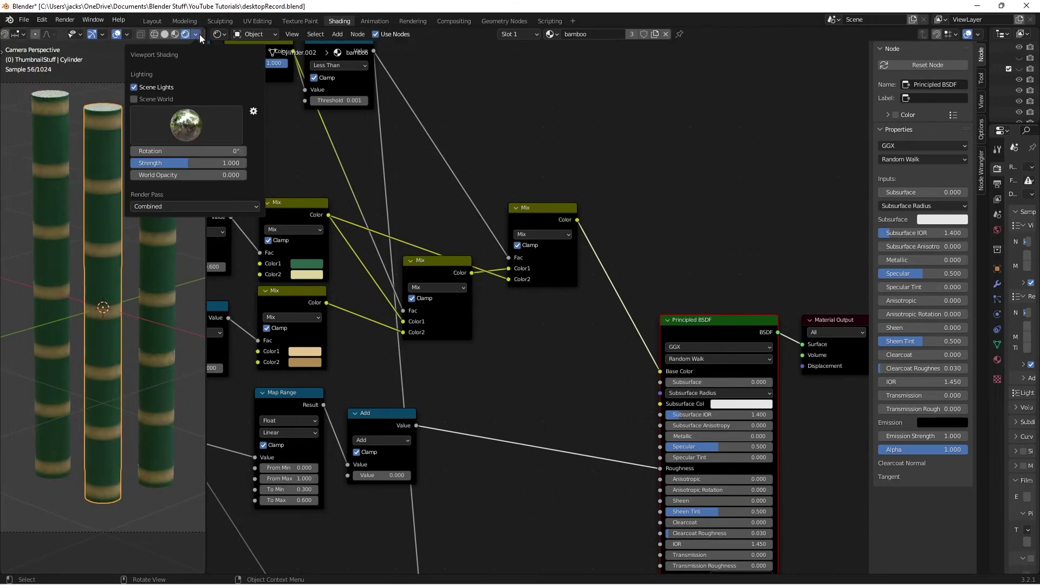
{"action": "left_click", "coordinate": [187, 151]}
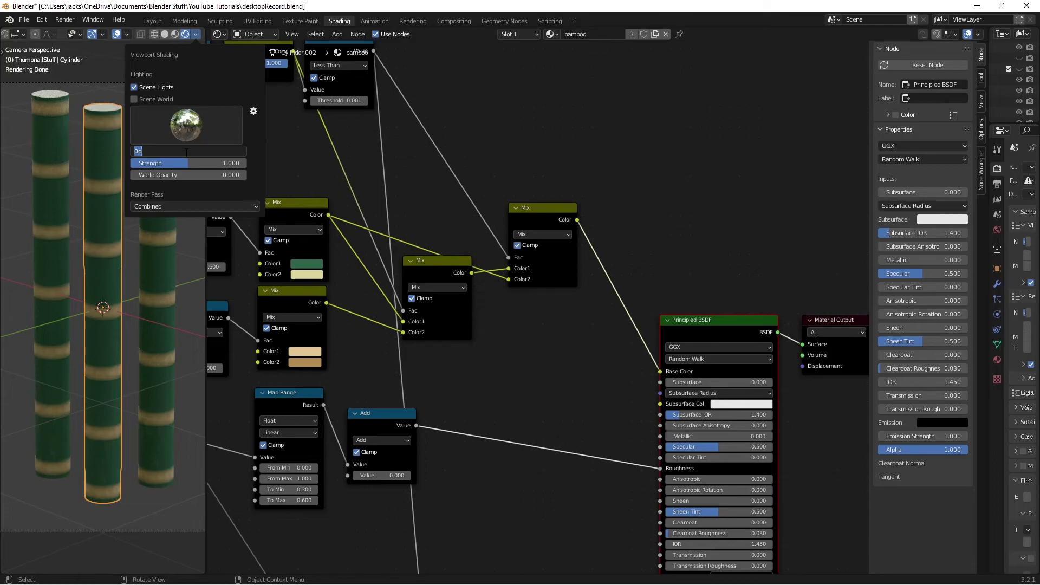
{"action": "type", "text": "9"}
{"action": "key", "text": "Return"}
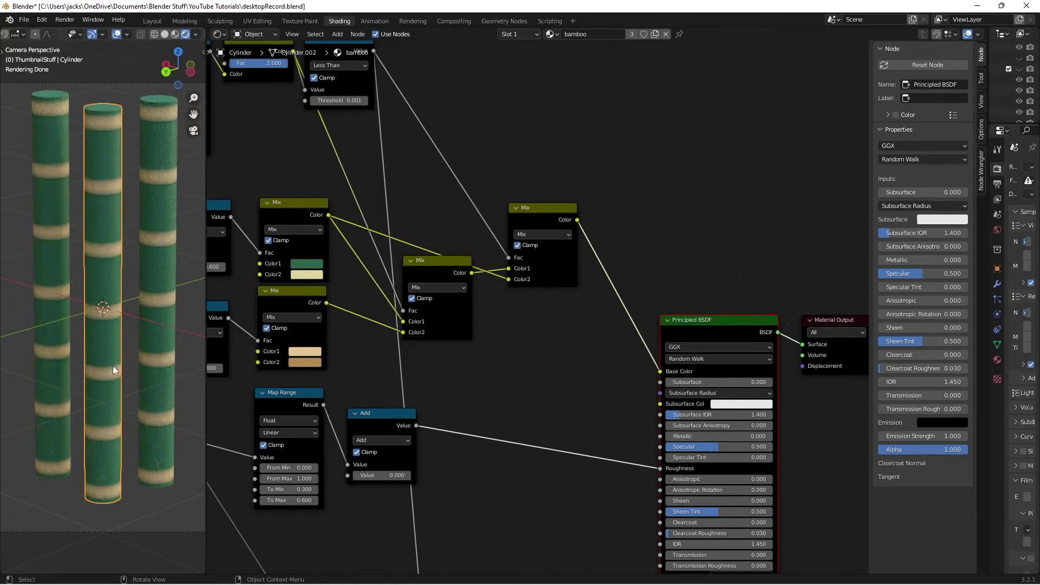
Set the Add value feeding the tan Mix to -0.300 and the one feeding the green Mix to -0.400
{"action": "middle_click_drag", "start_coordinate": [416, 367], "coordinate": [544, 382]}
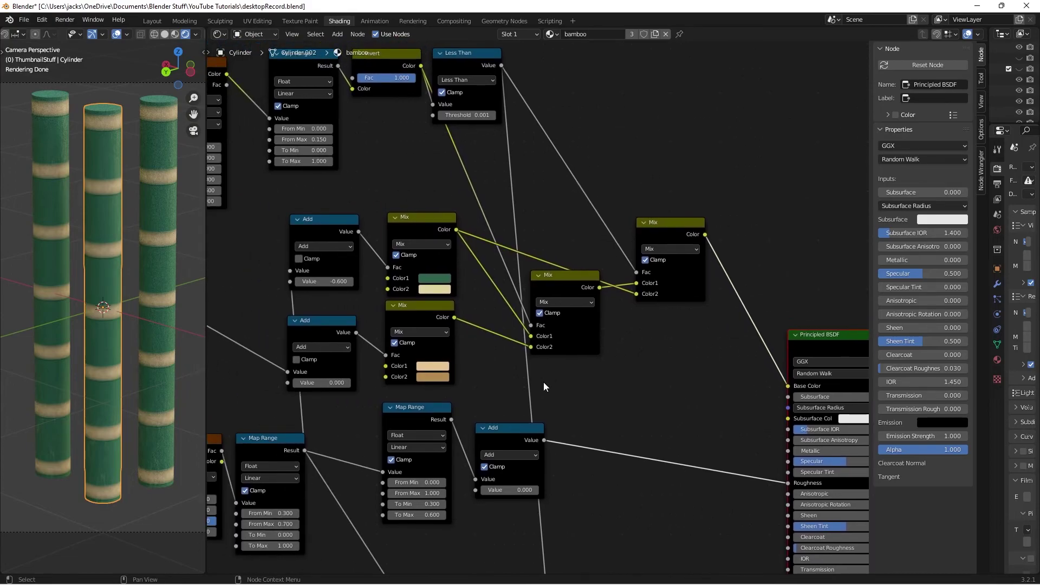
{"action": "scroll", "coordinate": [509, 384], "scroll_direction": "up", "scroll_amount": 2}
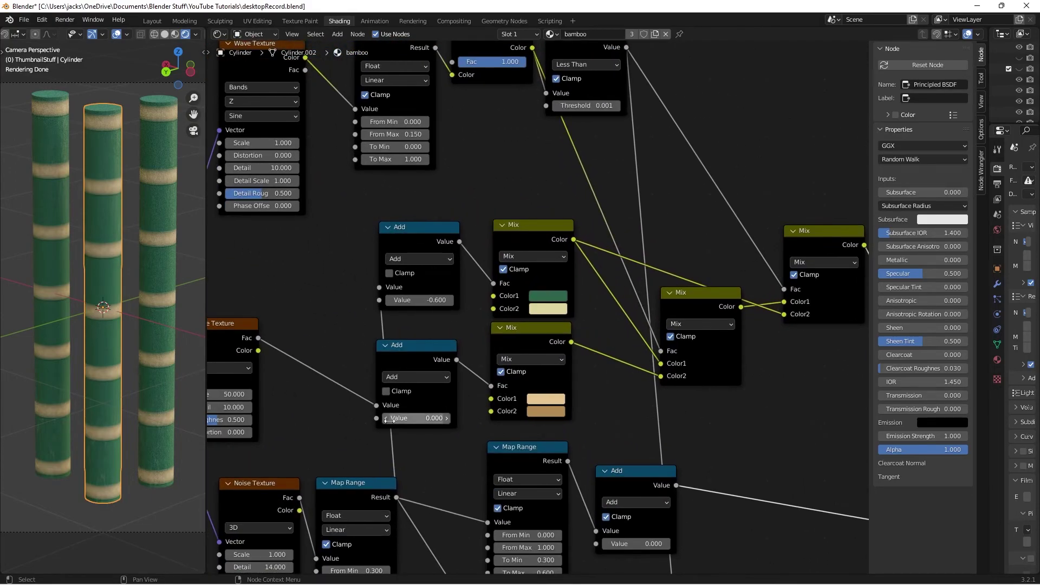
{"action": "left_click_drag", "start_coordinate": [389, 419], "coordinate": [347, 420]}
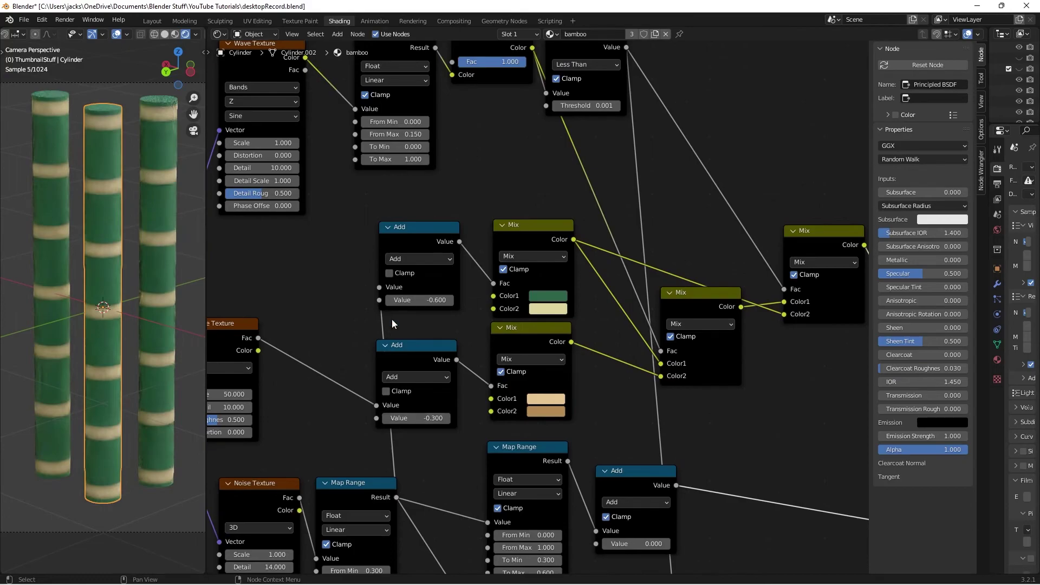
{"action": "left_click_drag", "start_coordinate": [414, 300], "coordinate": [443, 300]}
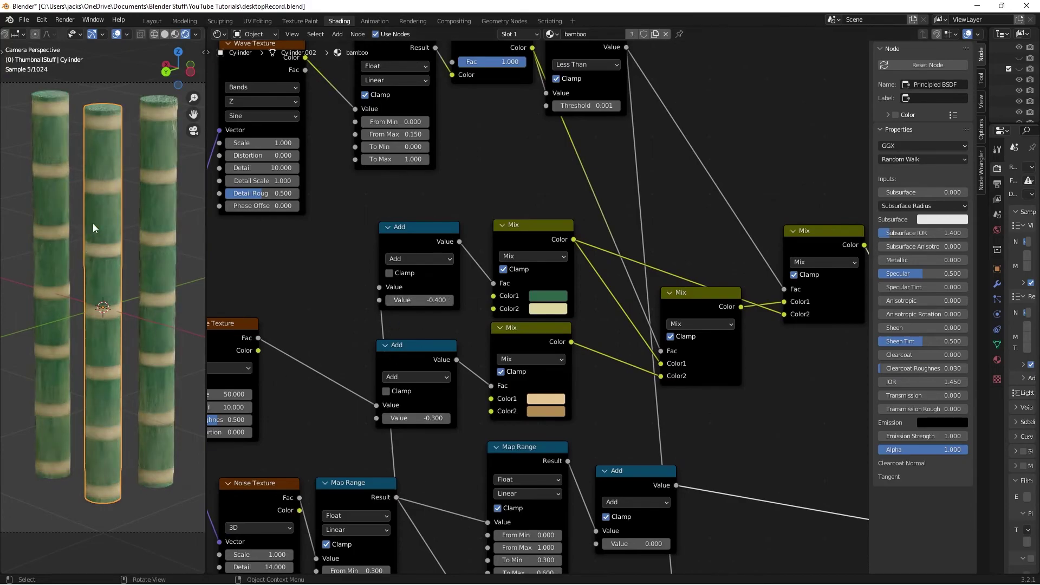
Move the roughness Add node closer to the Principled BSDF and nudge the first Bump node slightly up
{"action": "scroll", "coordinate": [178, 200], "scroll_direction": "down", "scroll_amount": 2}
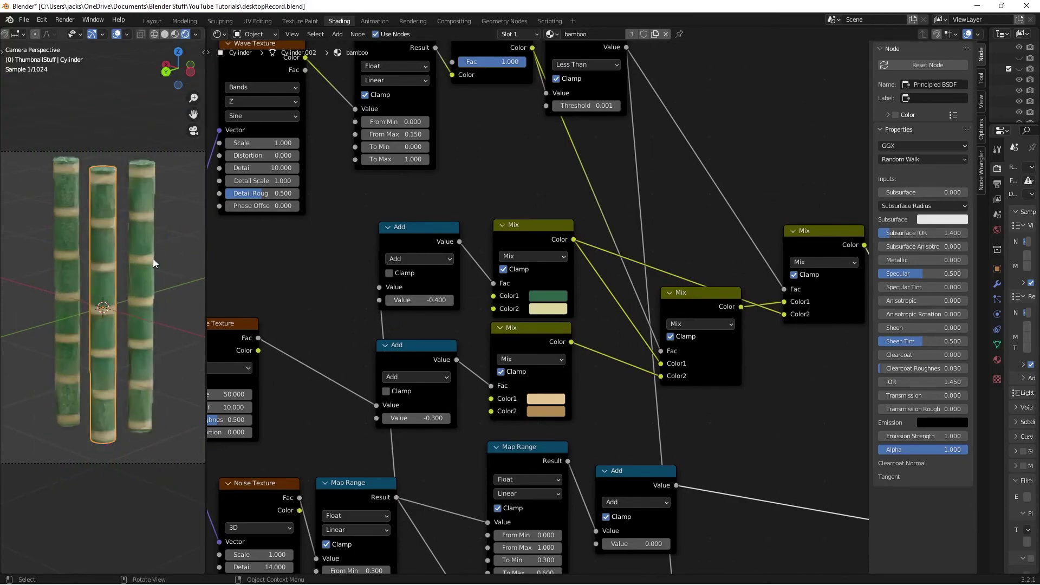
{"action": "scroll", "coordinate": [153, 263], "scroll_direction": "down", "scroll_amount": 1}
{"action": "middle_click_drag", "start_coordinate": [612, 423], "coordinate": [441, 291]}
{"action": "scroll", "coordinate": [447, 326], "scroll_direction": "up", "scroll_amount": 1}
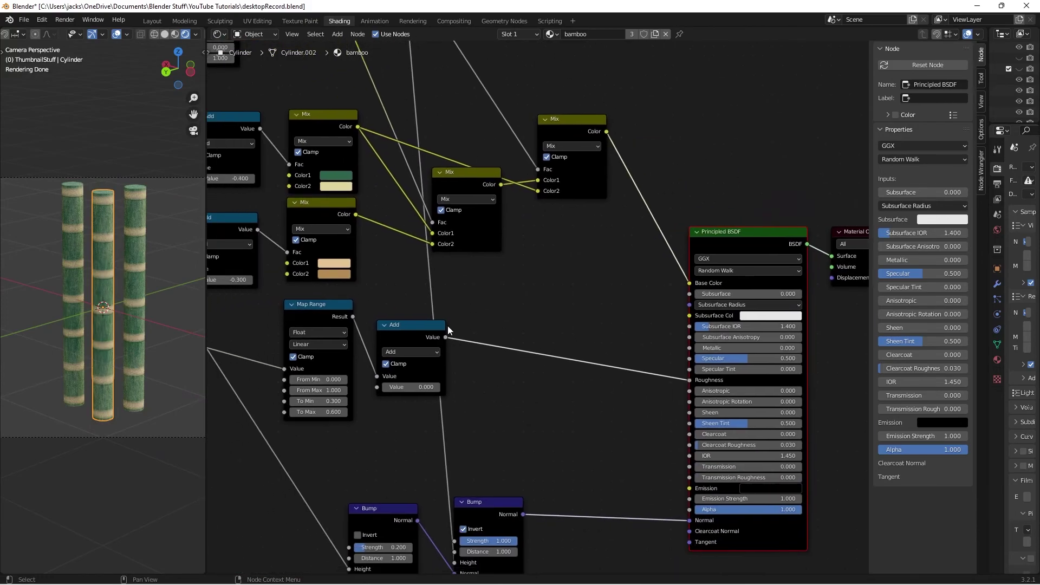
{"action": "left_click_drag", "start_coordinate": [442, 325], "coordinate": [554, 321]}
{"action": "left_click_drag", "start_coordinate": [375, 521], "coordinate": [383, 509]}
Set the Add value feeding the green Mix to -0.700 and save the file
{"action": "middle_click_drag", "start_coordinate": [333, 197], "coordinate": [403, 247]}
{"action": "left_click", "coordinate": [267, 227]}
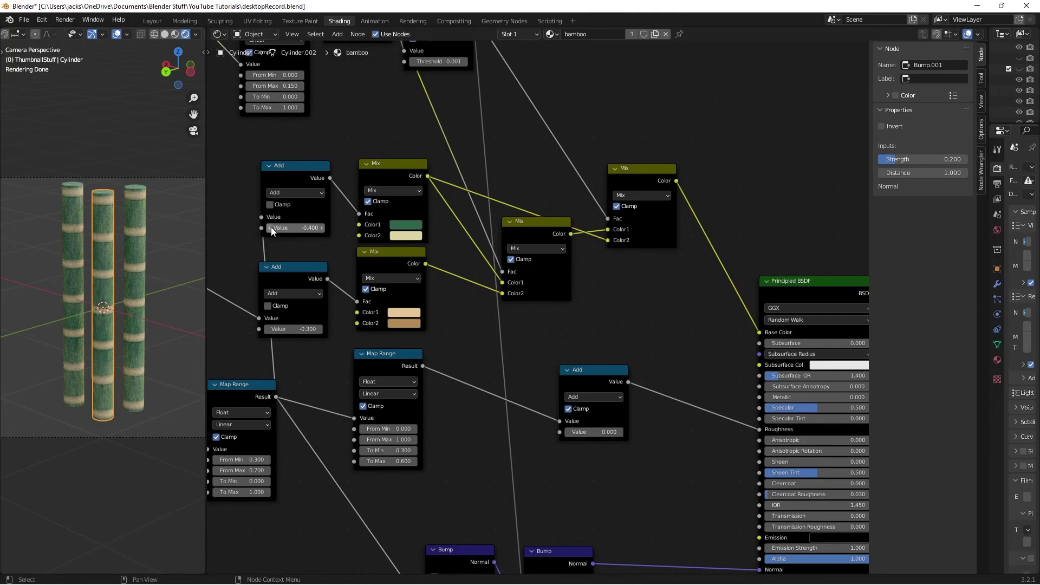
{"action": "left_click", "coordinate": [266, 227]}
{"action": "left_click", "coordinate": [266, 228]}
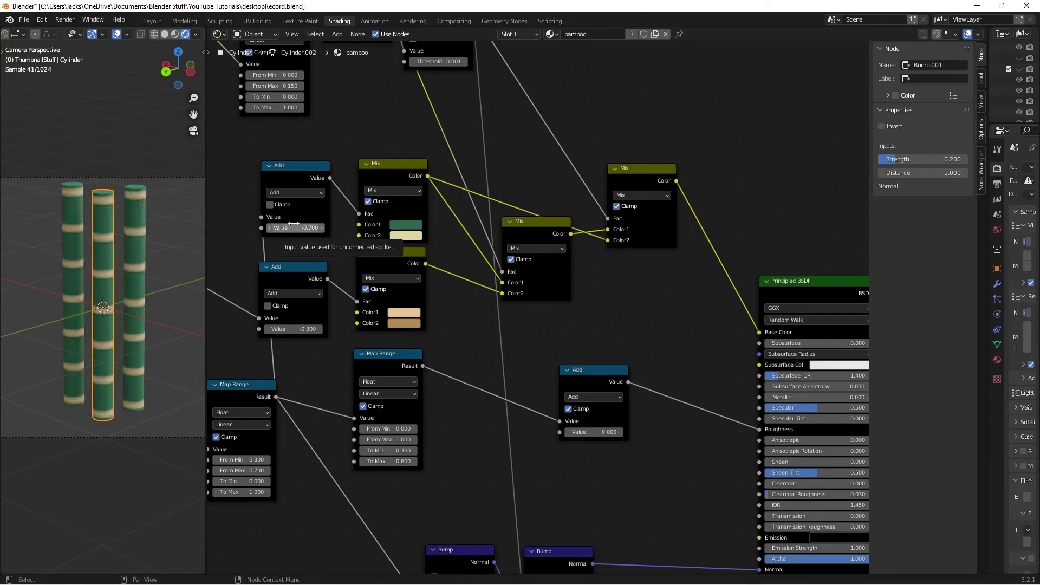
{"action": "key", "text": "ctrl+s"}
Switch the first Mapping node's Vector input from Object to the Texture Coordinate's UV output
{"action": "middle_click_drag", "start_coordinate": [632, 277], "coordinate": [657, 337]}
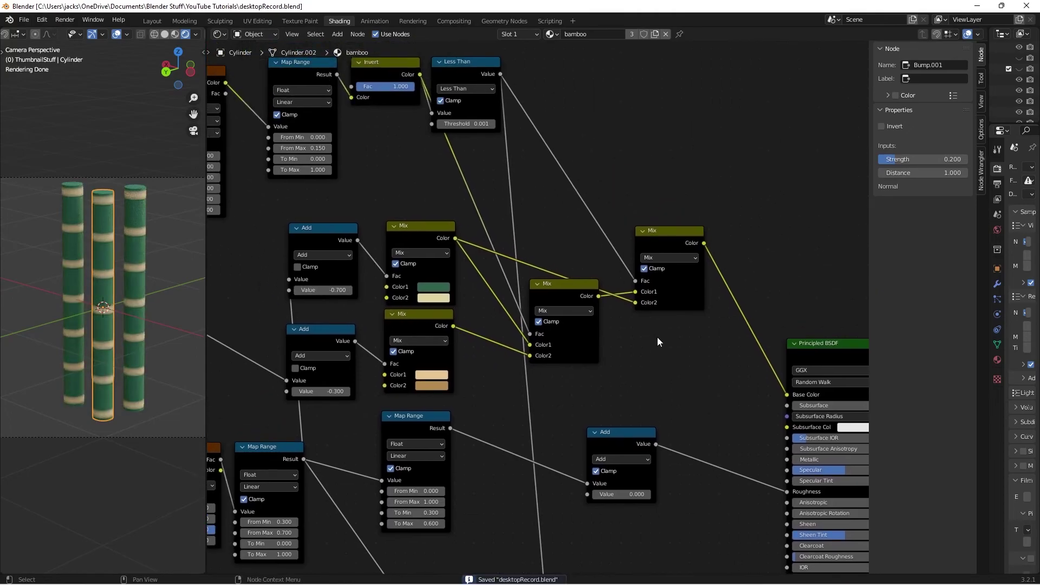
{"action": "scroll", "coordinate": [485, 260], "scroll_direction": "down", "scroll_amount": 1}
{"action": "middle_click_drag", "start_coordinate": [303, 370], "coordinate": [568, 317]}
{"action": "scroll", "coordinate": [568, 317], "scroll_direction": "up", "scroll_amount": 1}
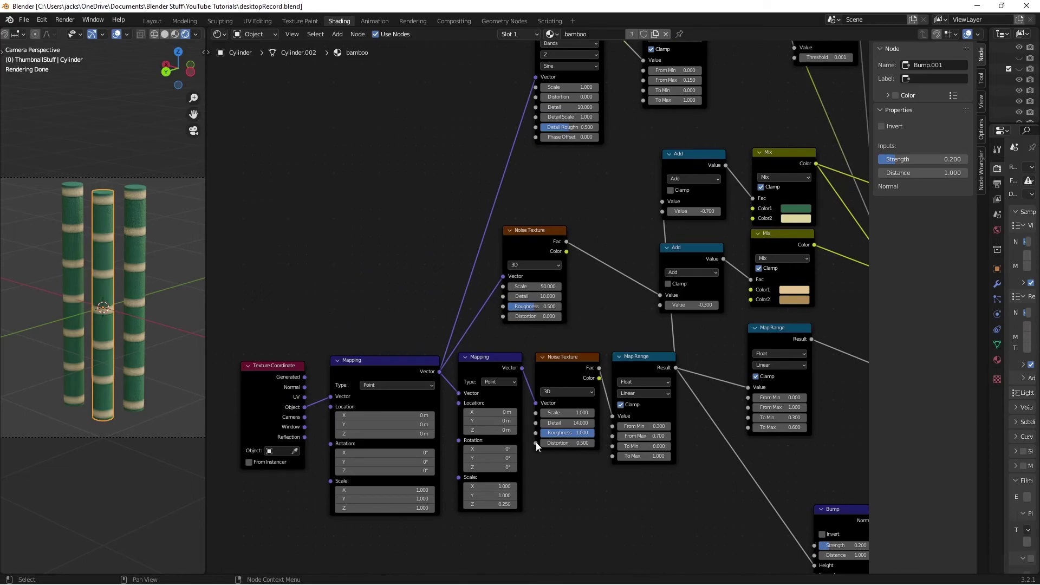
{"action": "scroll", "coordinate": [602, 376], "scroll_direction": "up", "scroll_amount": 3}
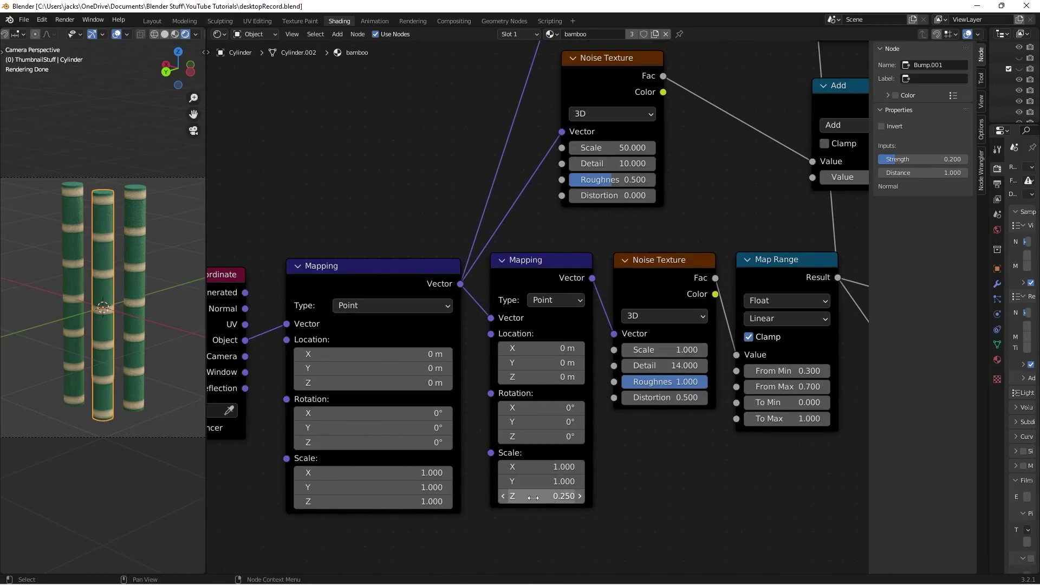
{"action": "middle_click_drag", "start_coordinate": [690, 189], "coordinate": [603, 497]}
{"action": "middle_click_drag", "start_coordinate": [574, 267], "coordinate": [569, 304]}
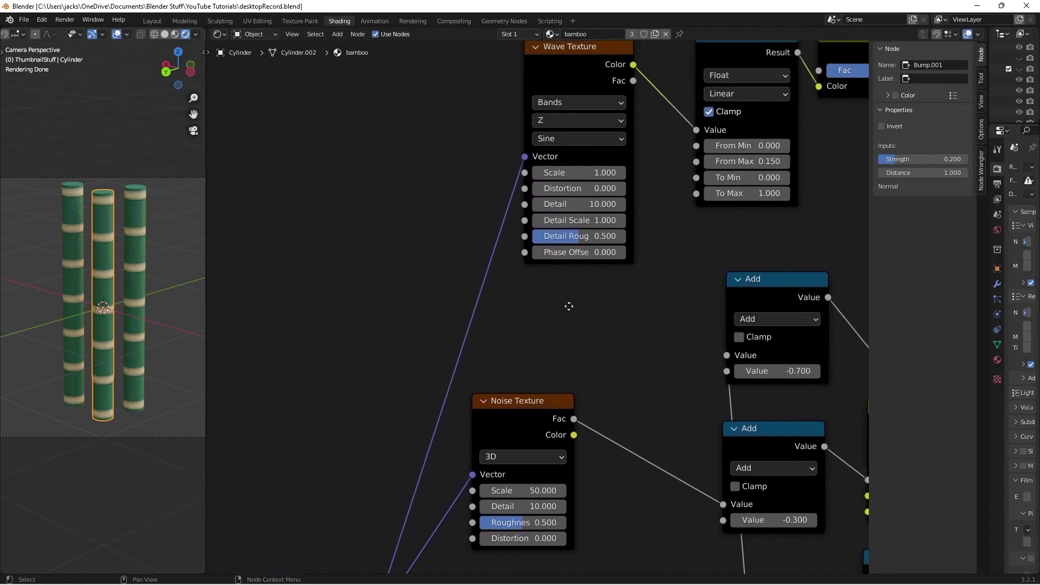
{"action": "middle_click_drag", "start_coordinate": [572, 190], "coordinate": [553, 240]}
{"action": "left_click", "coordinate": [553, 239]}
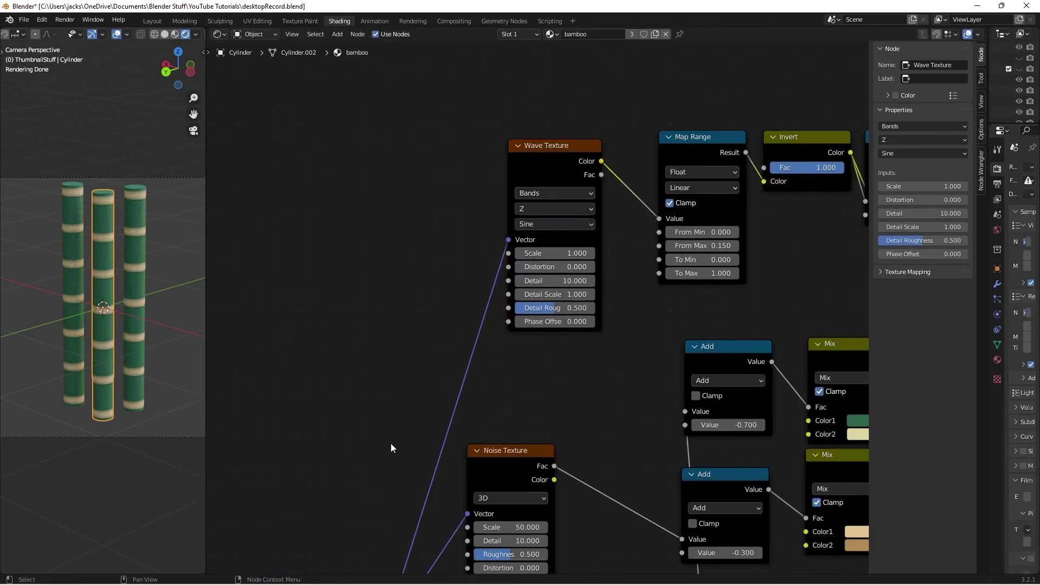
{"action": "middle_click_drag", "start_coordinate": [391, 443], "coordinate": [554, 243]}
{"action": "left_click_drag", "start_coordinate": [453, 346], "coordinate": [489, 347]}
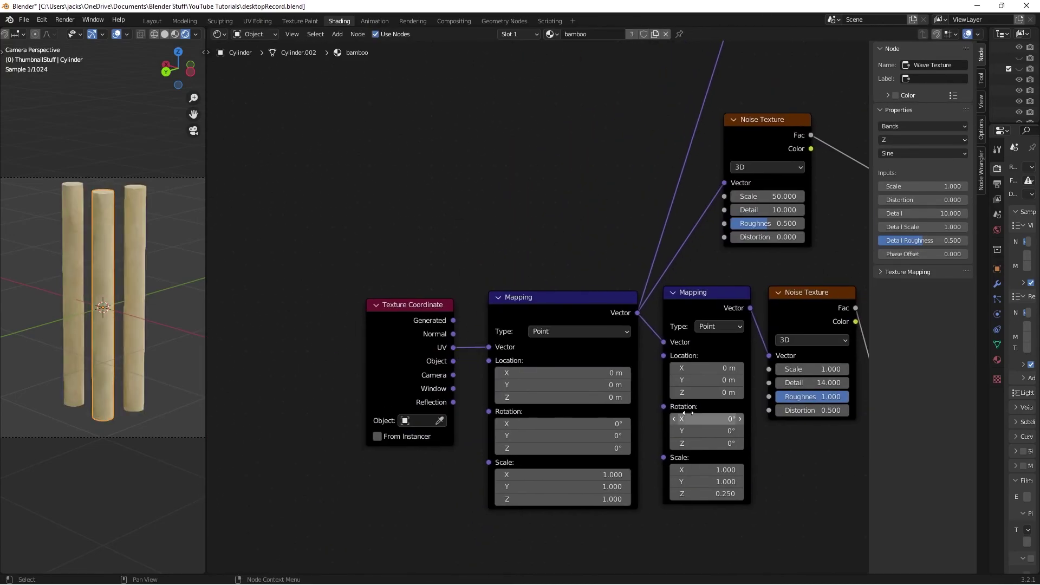
Set the second Mapping node's Z Scale to 0 and its Y Scale to 0.250
{"action": "middle_click_drag", "start_coordinate": [520, 379], "coordinate": [397, 330]}
{"action": "left_click", "coordinate": [587, 444]}
{"action": "key", "text": "BackSpace"}
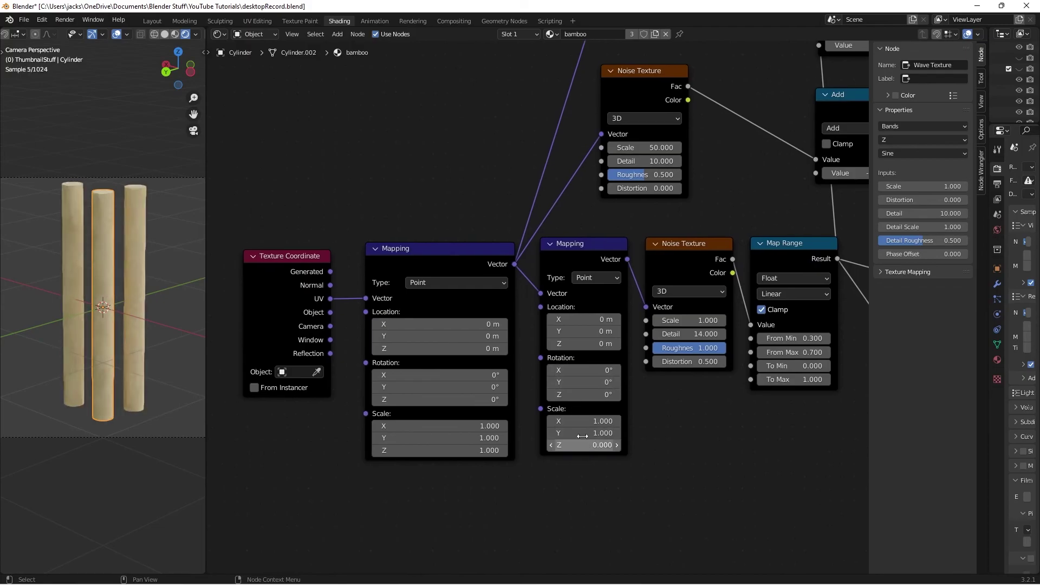
{"action": "left_click", "coordinate": [577, 432]}
{"action": "type", "text": ".250"}
{"action": "key", "text": "Return"}
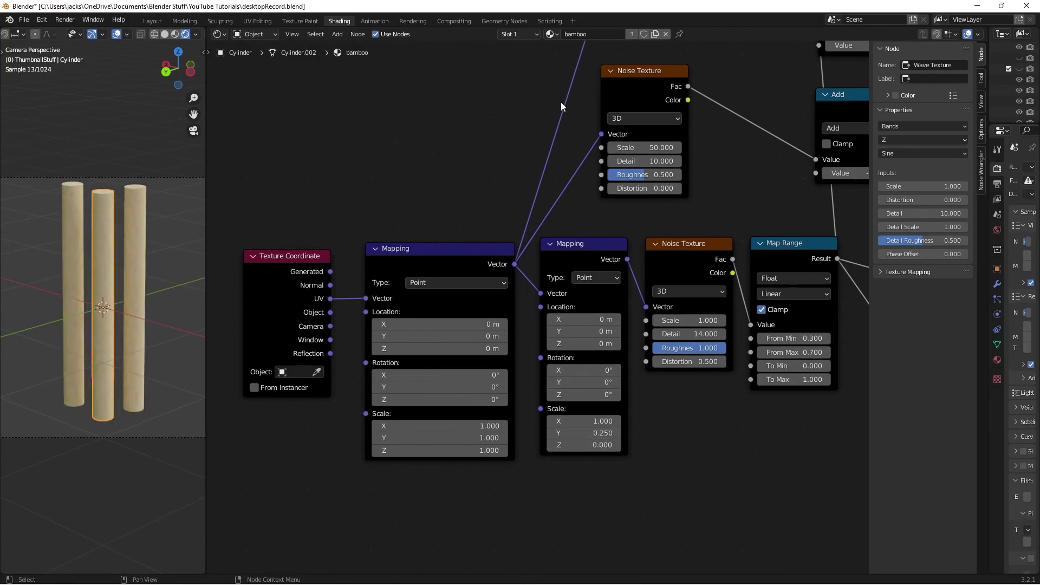
Set the Wave Texture's bands direction to Y to suit the UV mapping
{"action": "middle_click_drag", "start_coordinate": [576, 430], "coordinate": [516, 387]}
{"action": "left_click", "coordinate": [547, 272]}
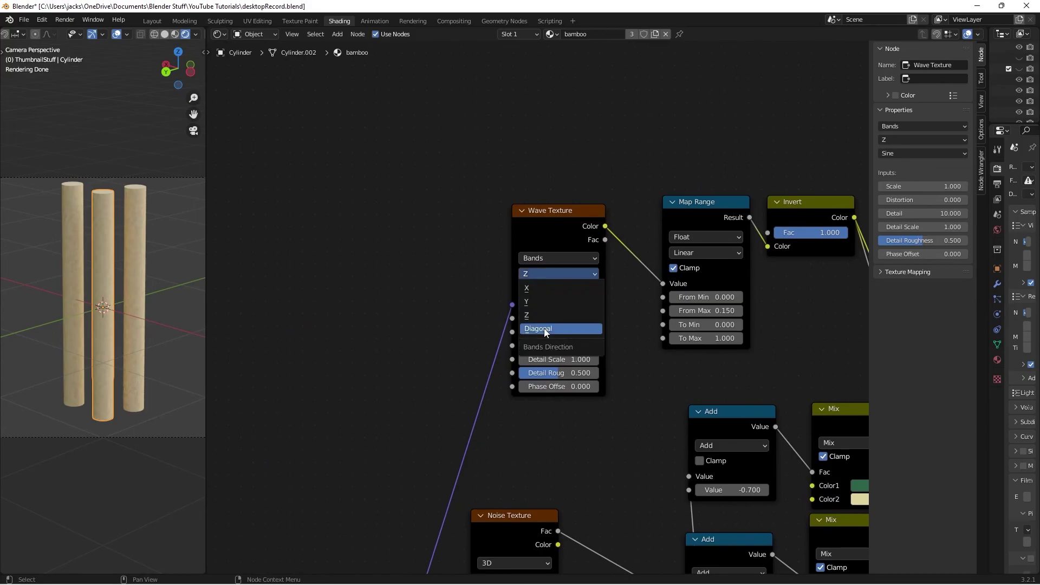
{"action": "left_click", "coordinate": [538, 301]}
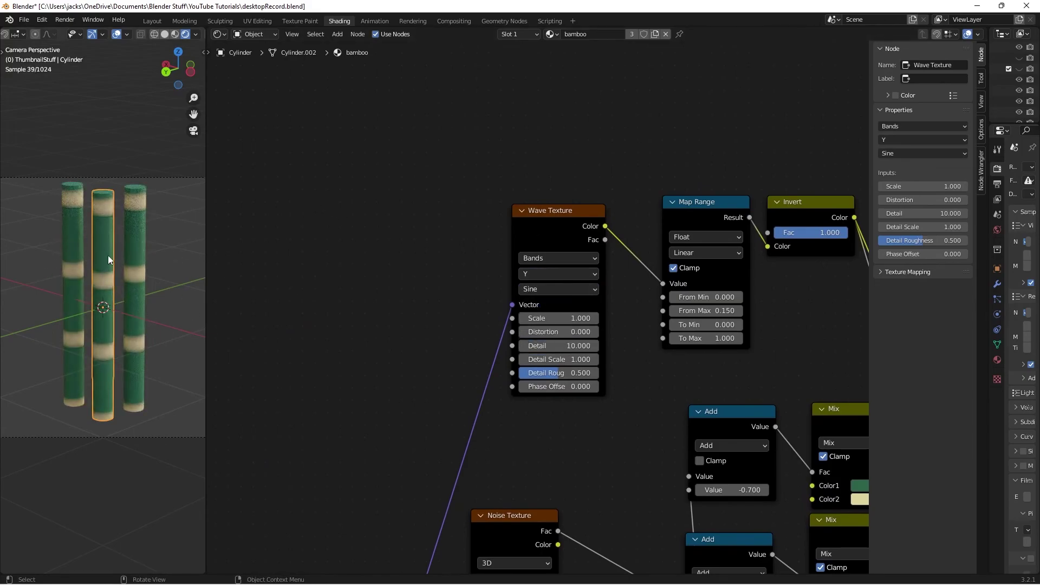
Set the Wave Texture's Scale to 2.000 and save the file
{"action": "left_click", "coordinate": [556, 317]}
{"action": "type", "text": "2"}
{"action": "key", "text": "Return"}
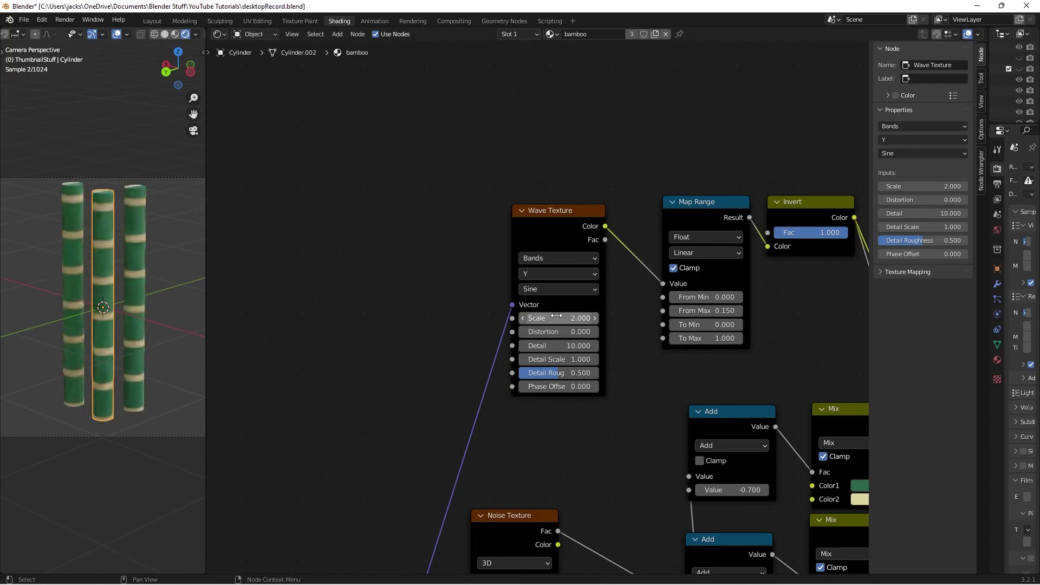
{"action": "left_click", "coordinate": [556, 317]}
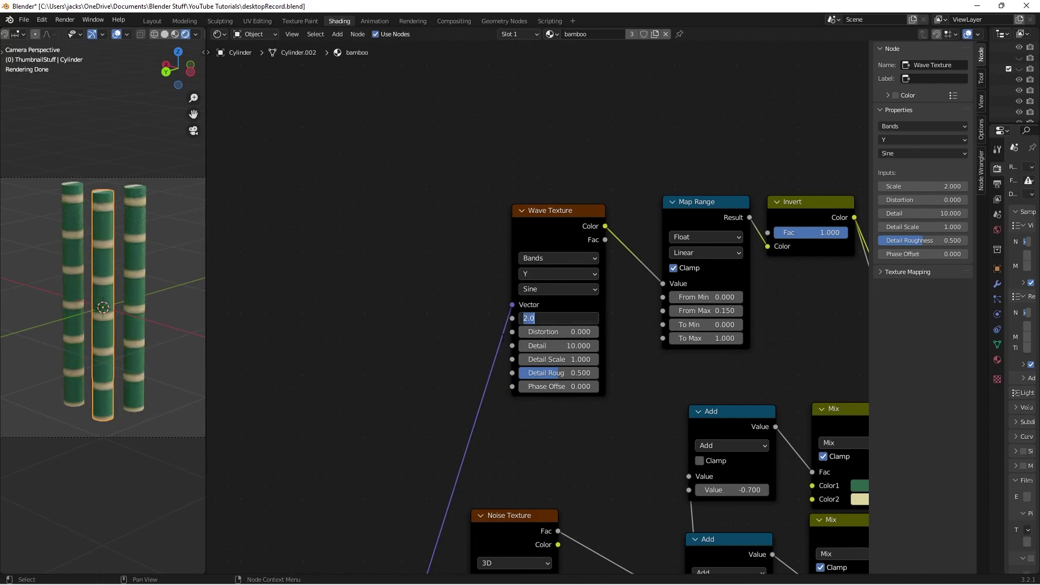
{"action": "key", "text": "Return"}
{"action": "key", "text": "ctrl+s"}
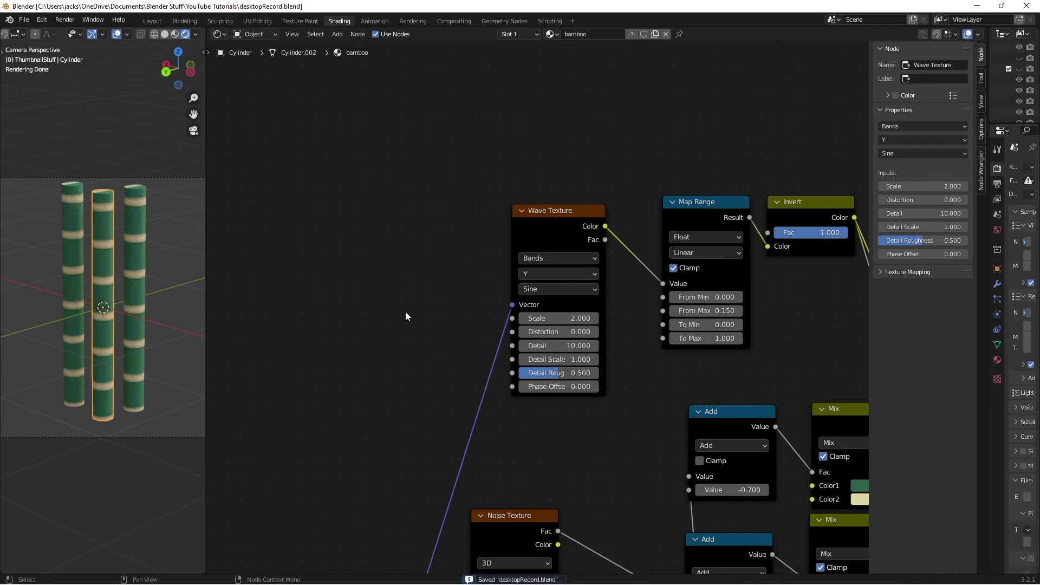
{"action": "middle_click_drag", "start_coordinate": [519, 443], "coordinate": [492, 375]}
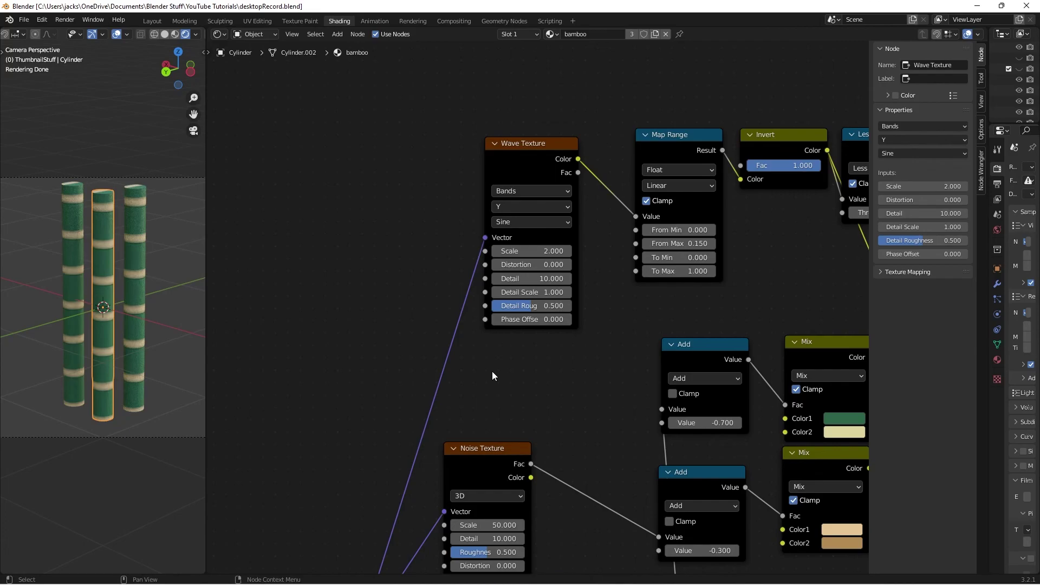
{"action": "key", "text": "ctrl+s"}
{"action": "scroll", "coordinate": [491, 371], "scroll_direction": "down", "scroll_amount": 2}
{"action": "middle_click_drag", "start_coordinate": [643, 407], "coordinate": [593, 271]}
{"action": "scroll", "coordinate": [593, 271], "scroll_direction": "down", "scroll_amount": 2}
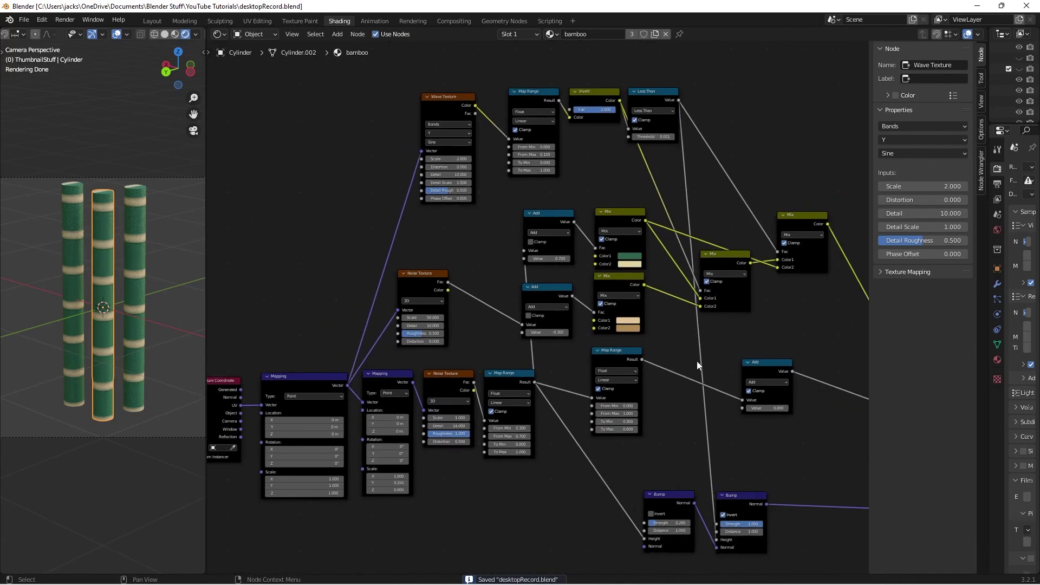